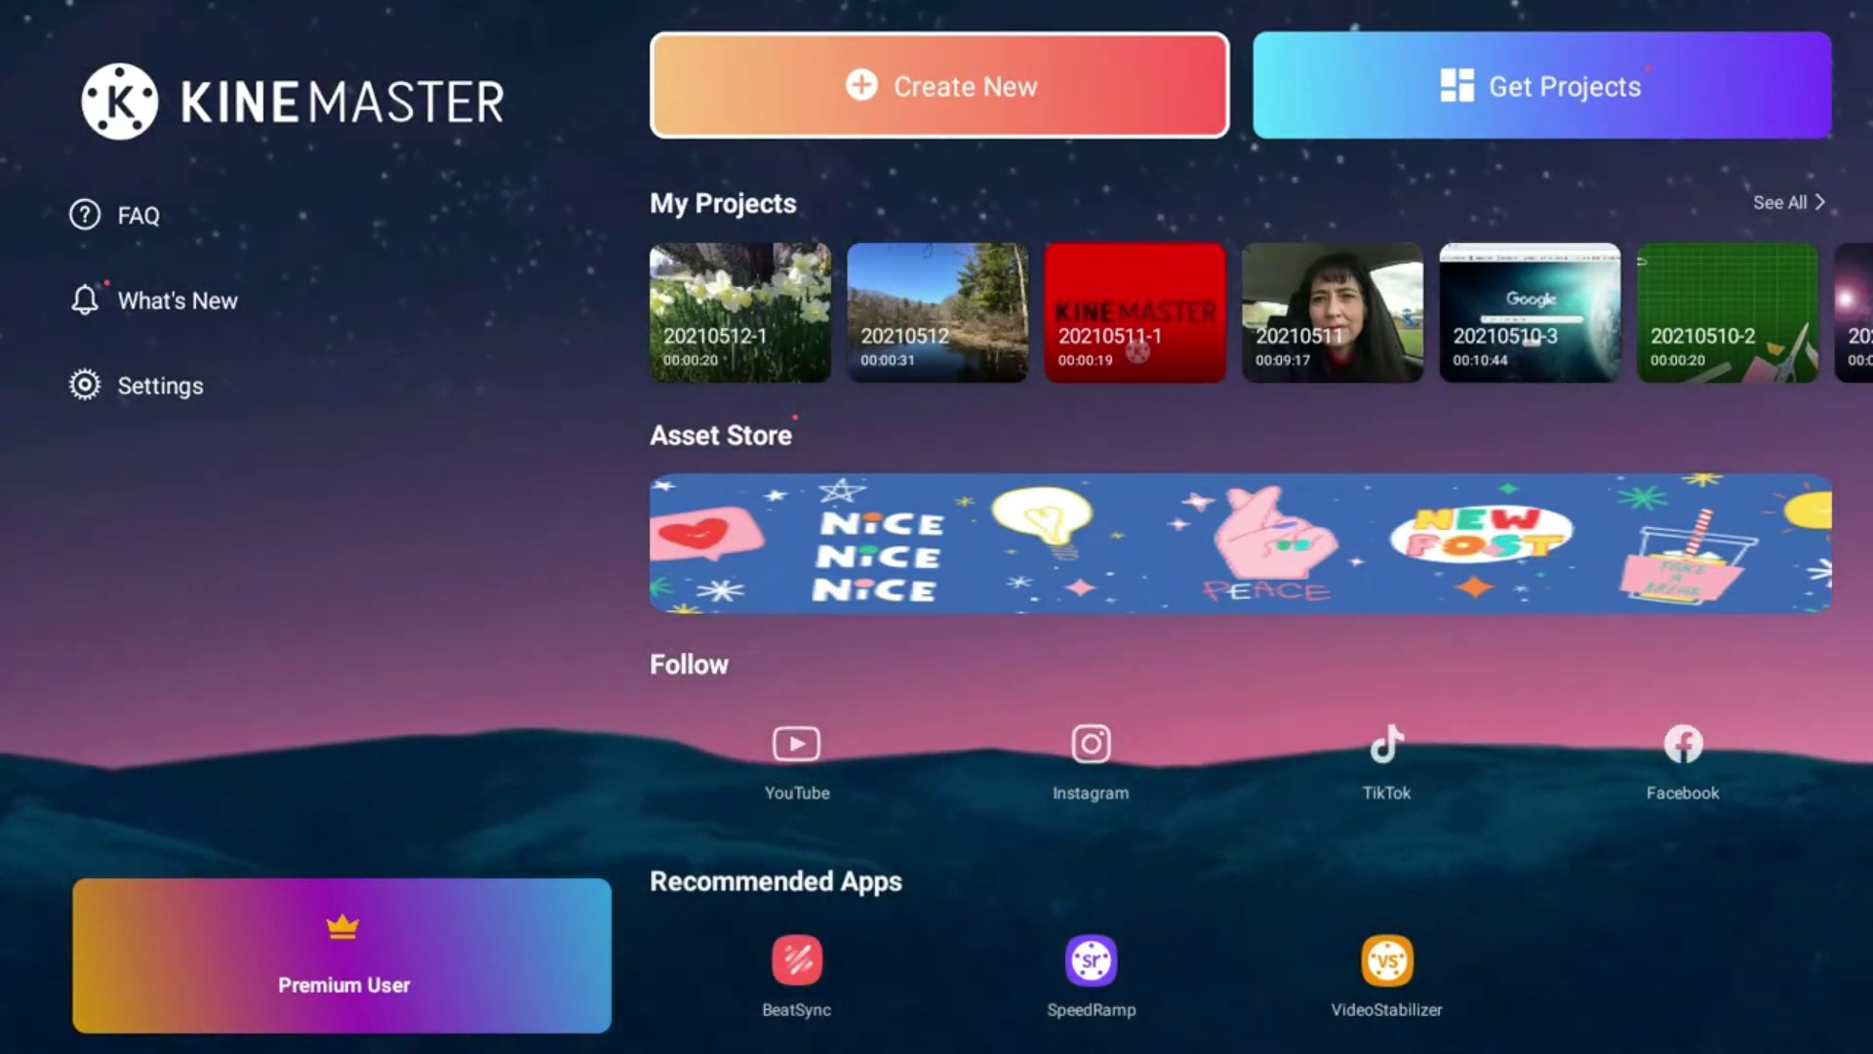
- Open the 20-second 20210512-1 project from My Projects in the editor
mouse_move(1868, 15)
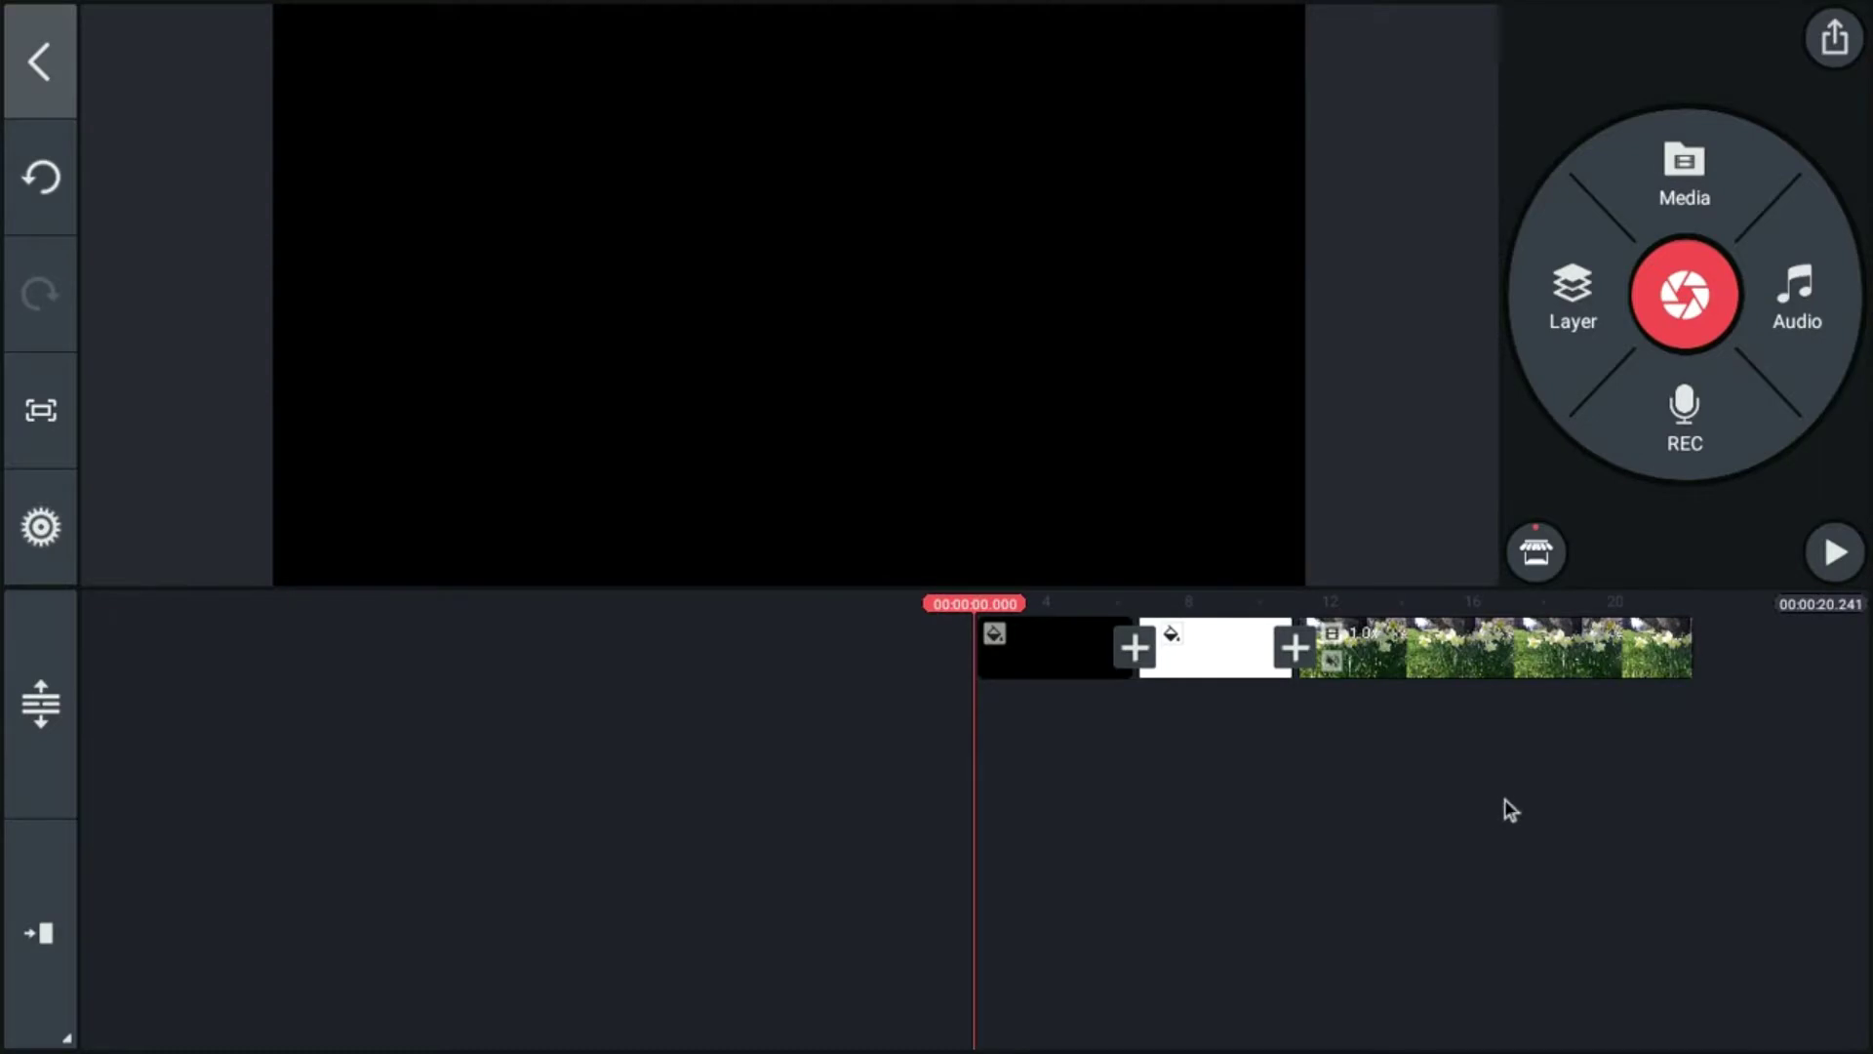
drag(1510, 810, 1355, 832)
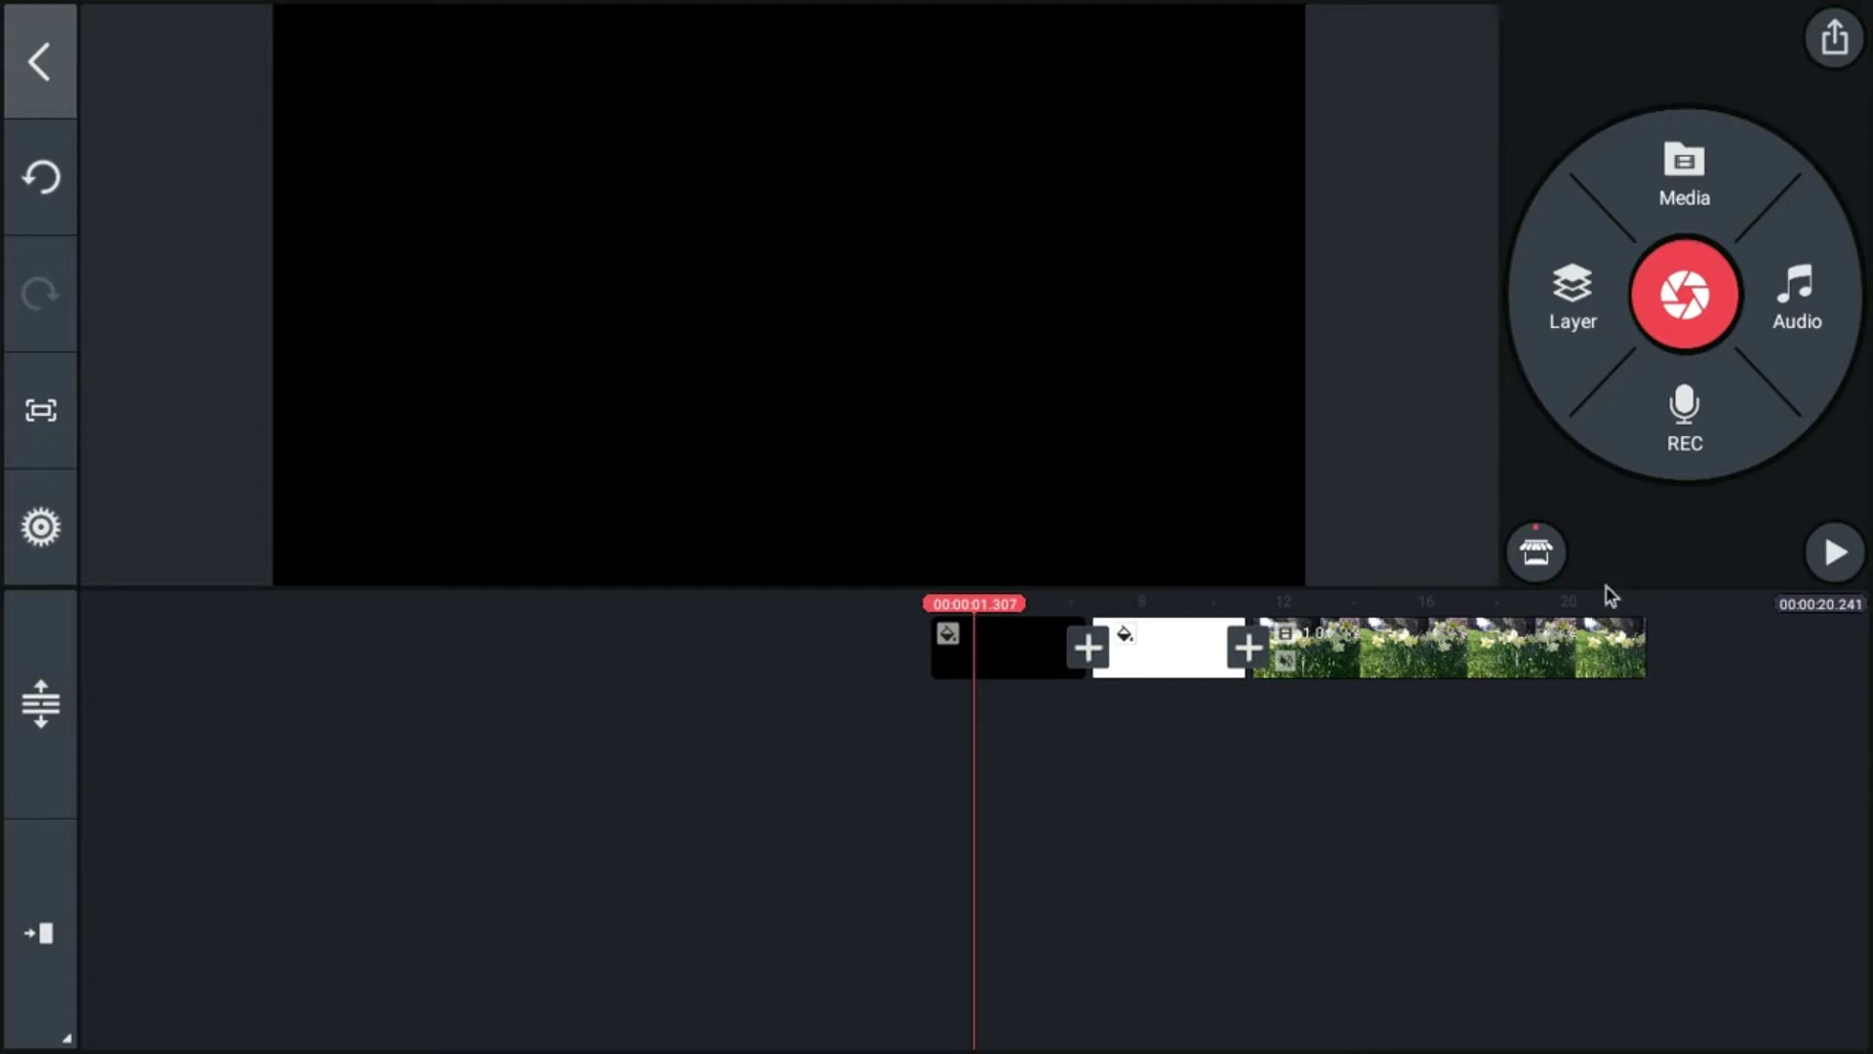
- Add a 'Hi, Guys!' text layer and return the playhead to the opening black clip
click(1559, 314)
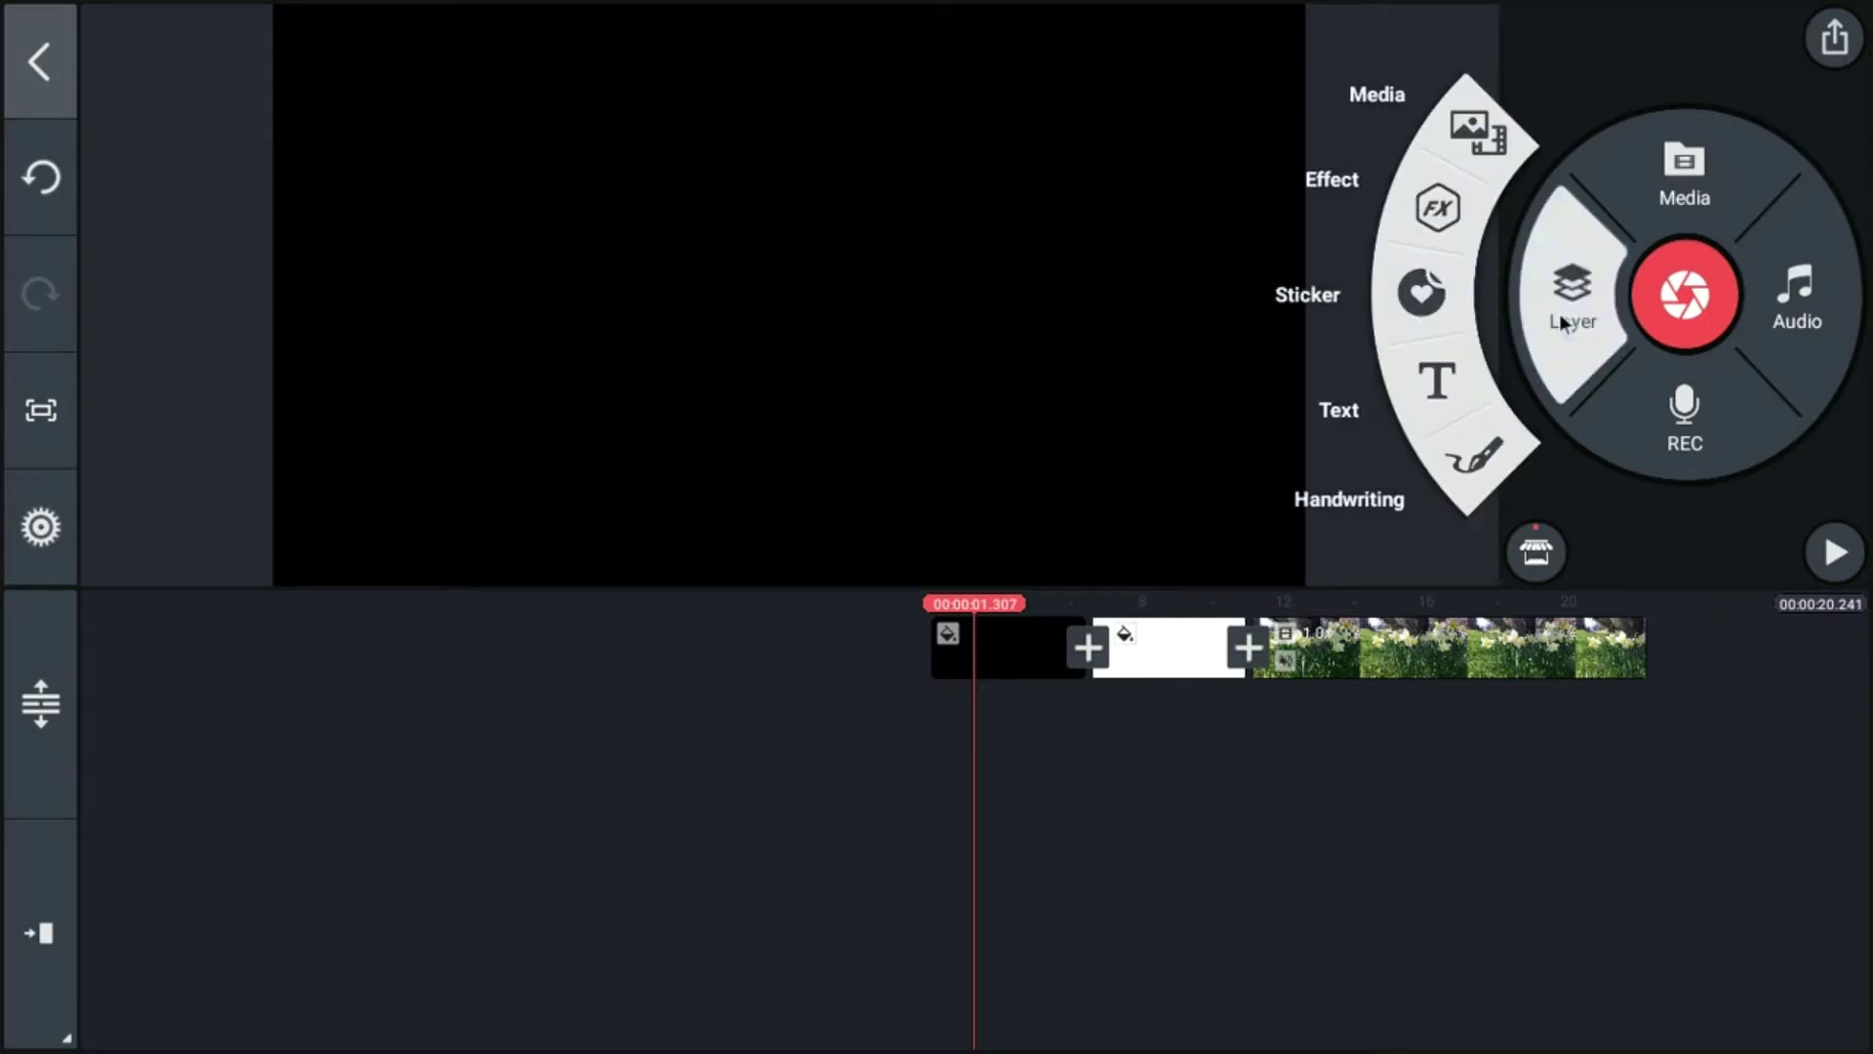
click(1438, 391)
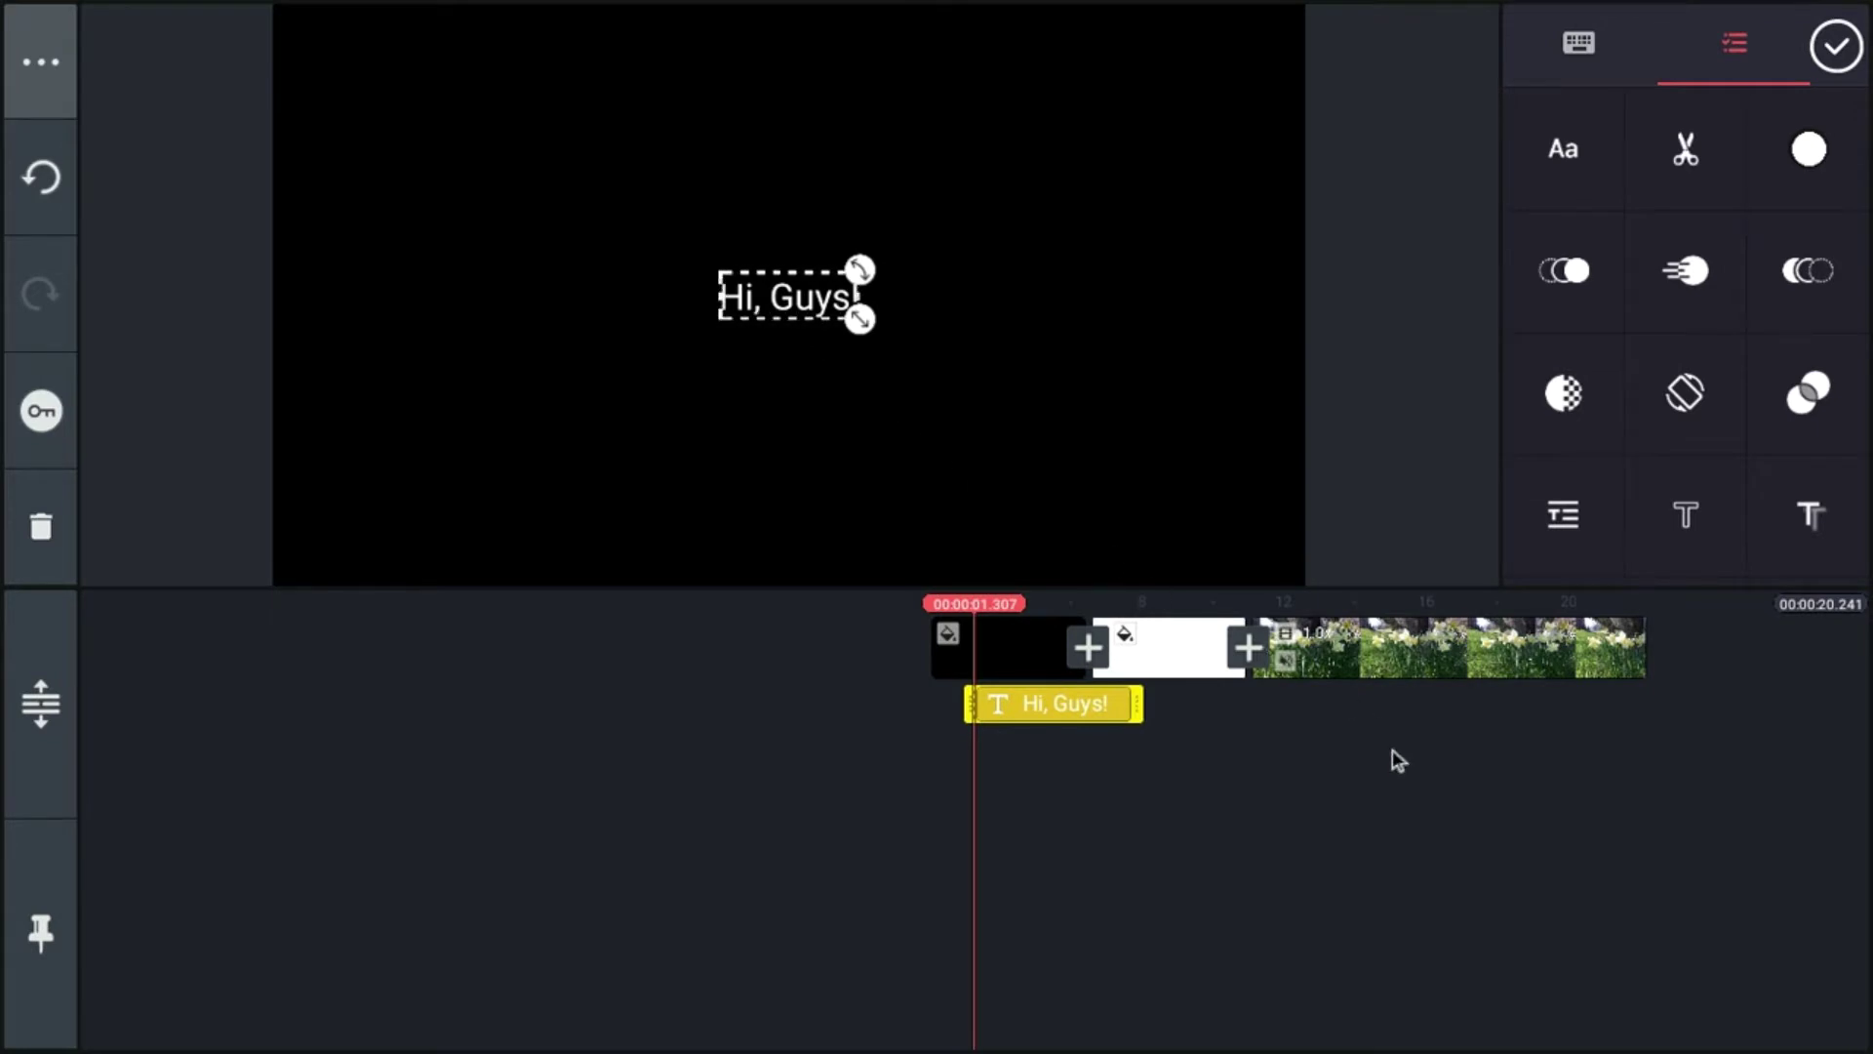
drag(1425, 805, 1262, 820)
drag(1124, 839, 1208, 845)
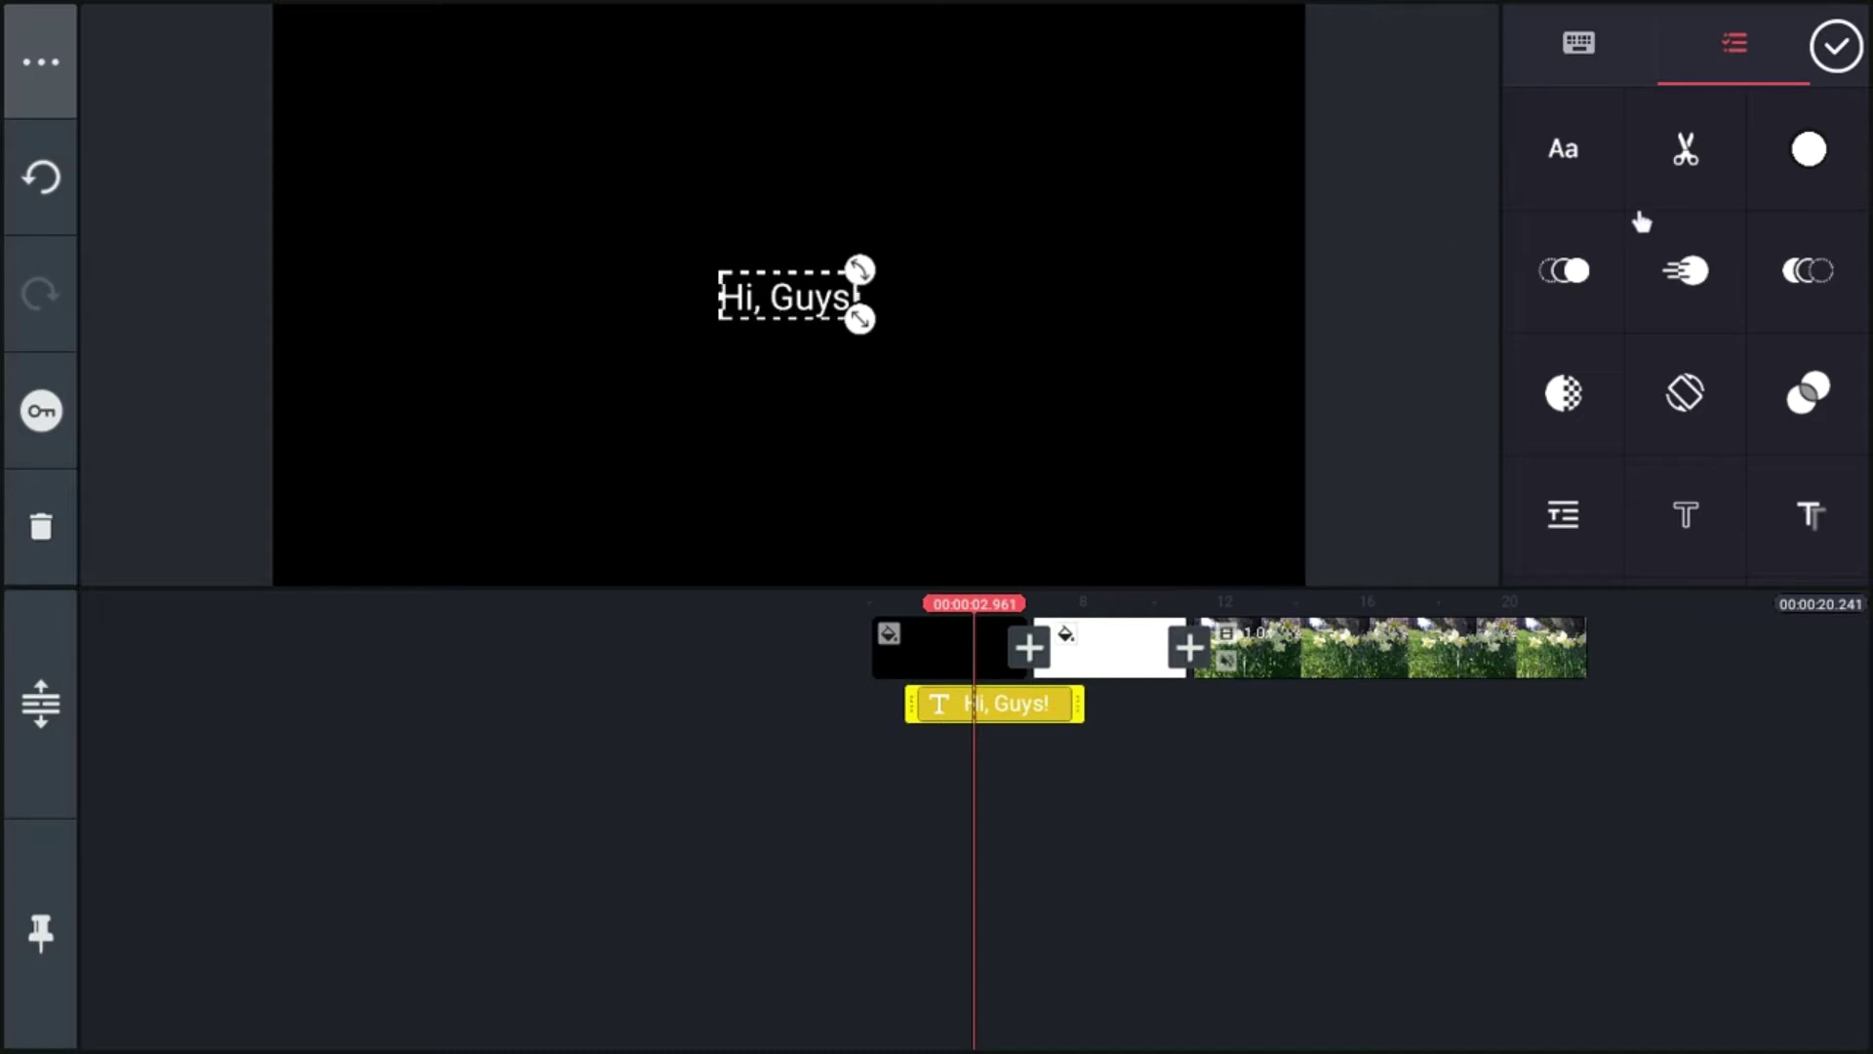
- Color the 'Hi, Guys!' text blue using the recent #2400CC swatch
click(1805, 171)
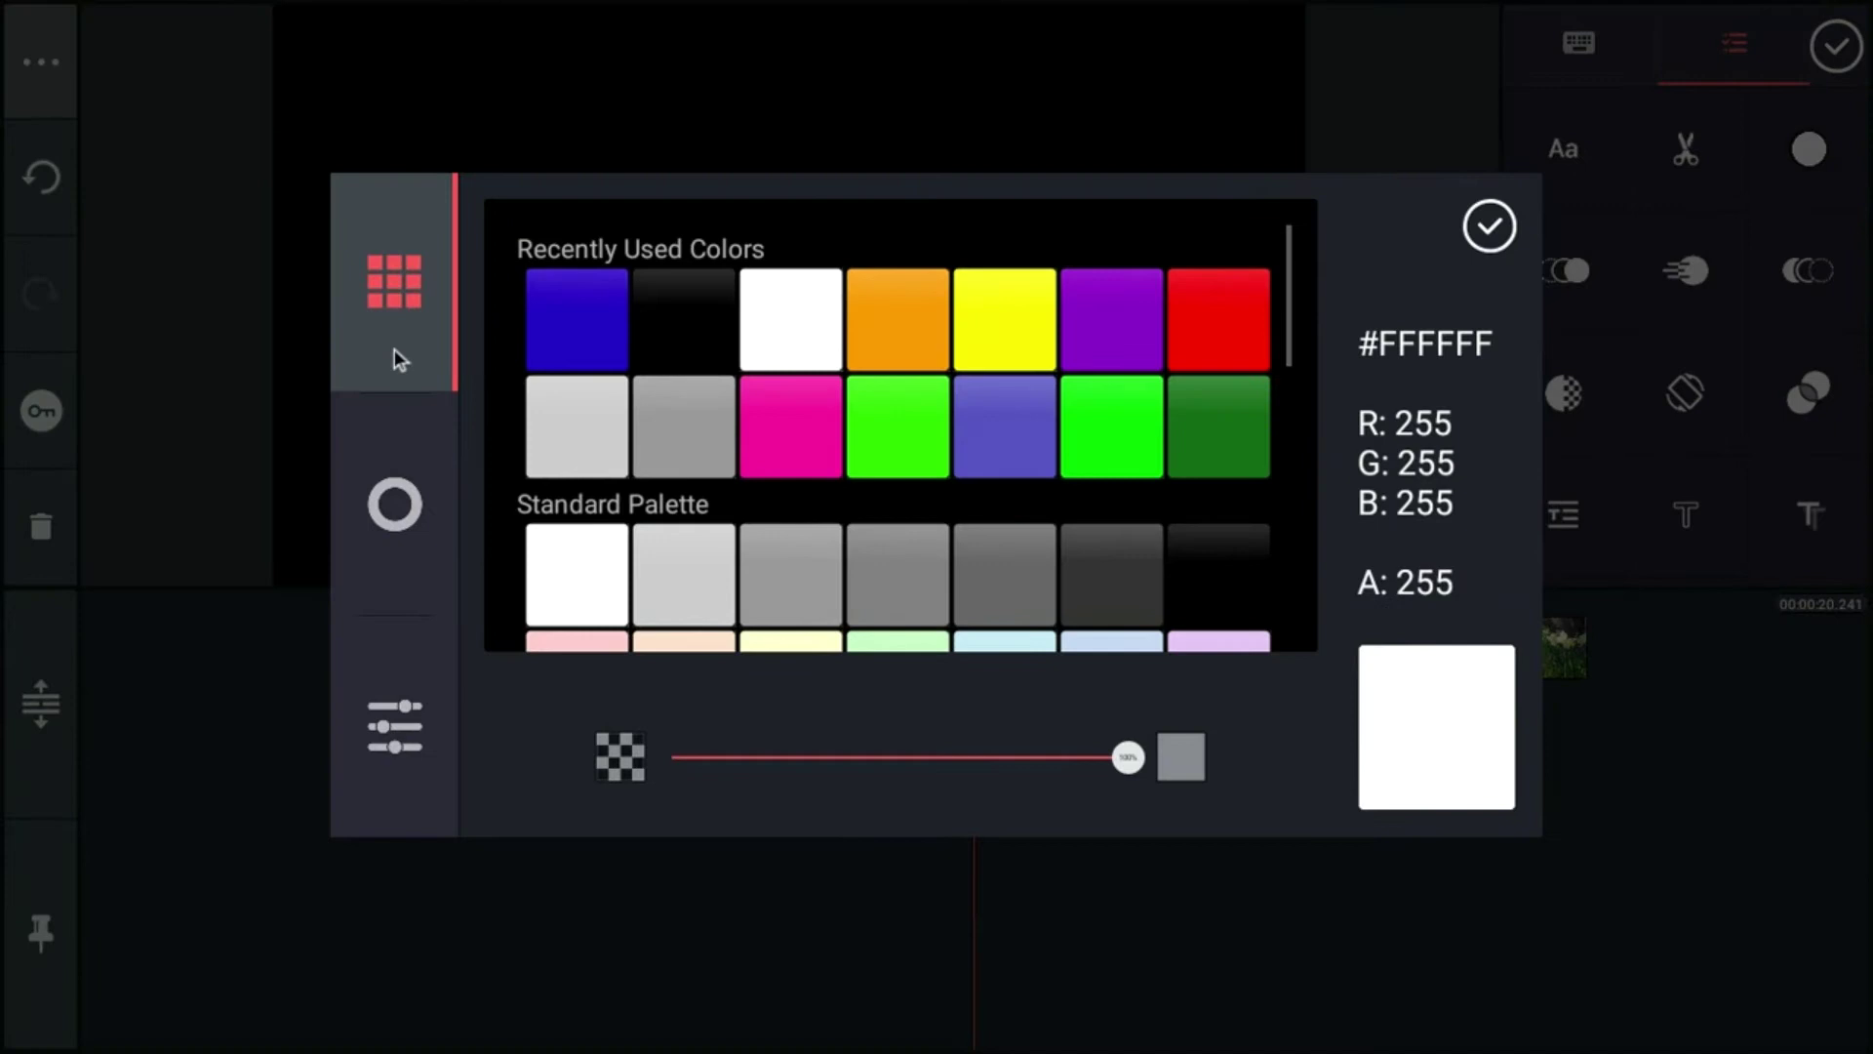
click(561, 346)
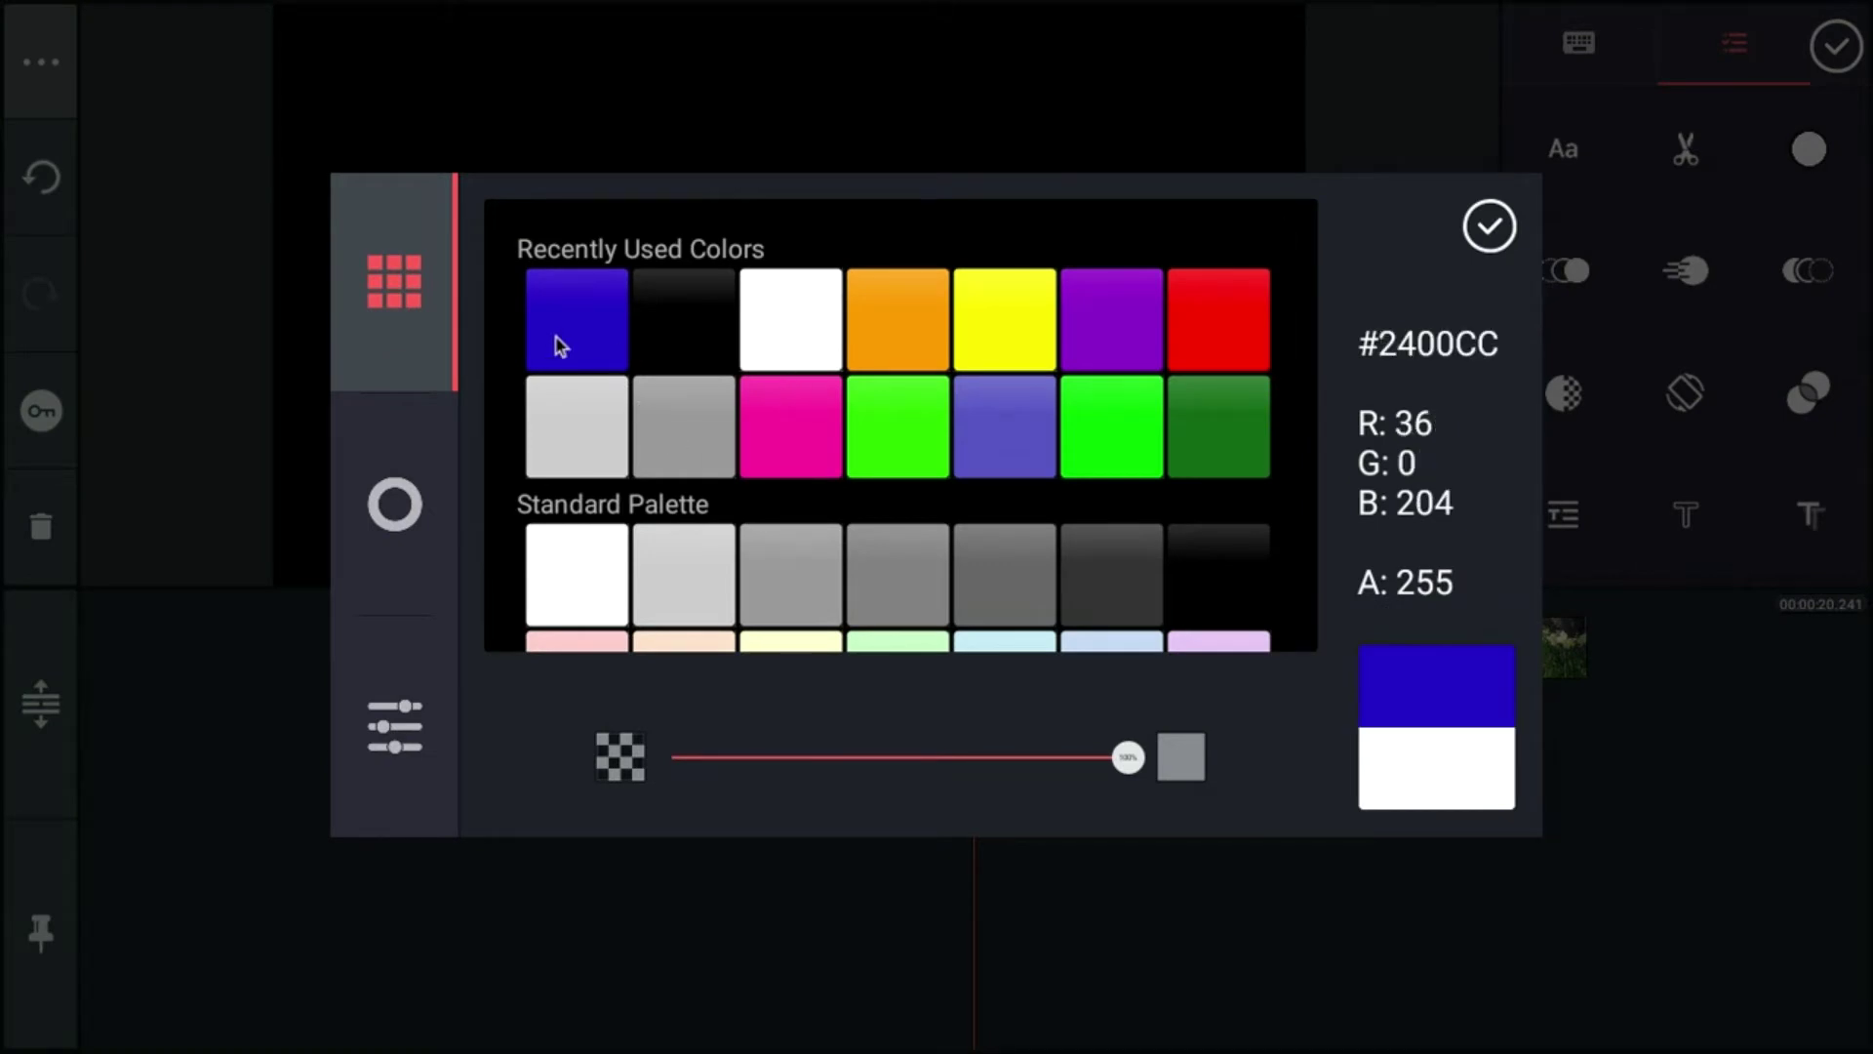
click(1546, 957)
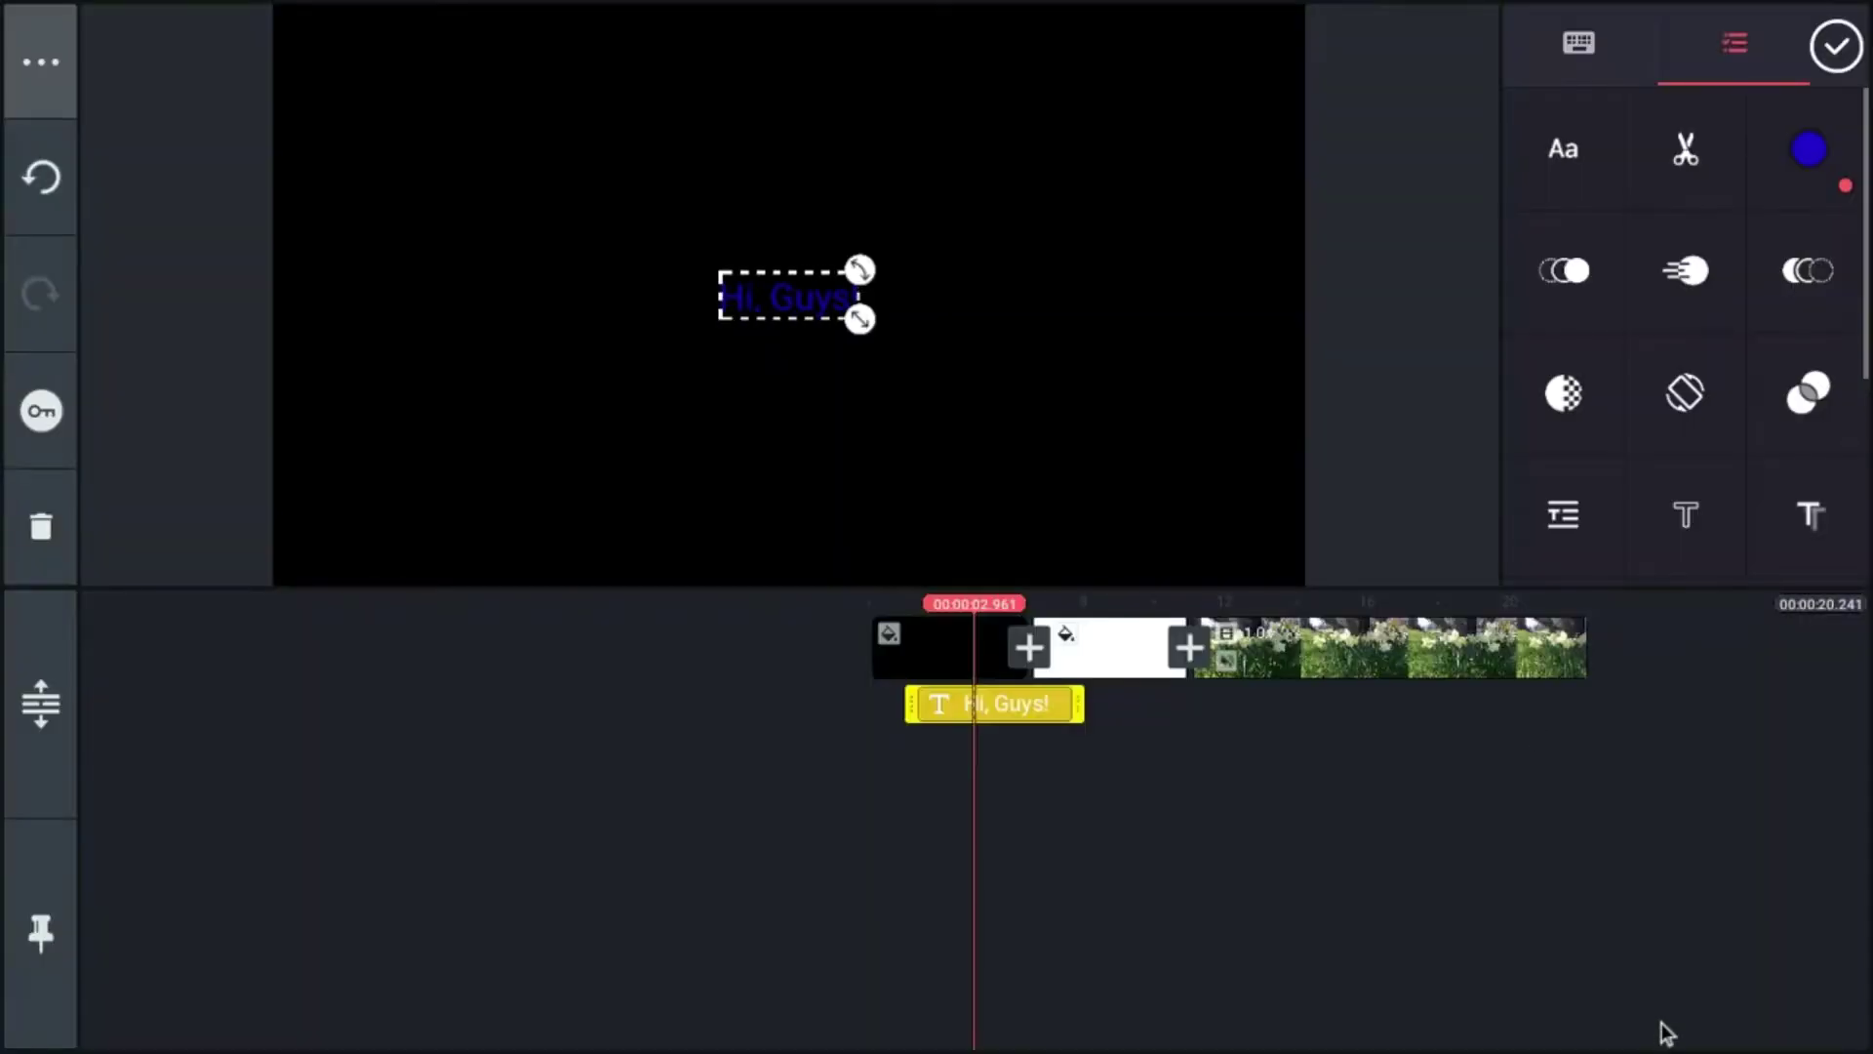
drag(1660, 1028, 1281, 938)
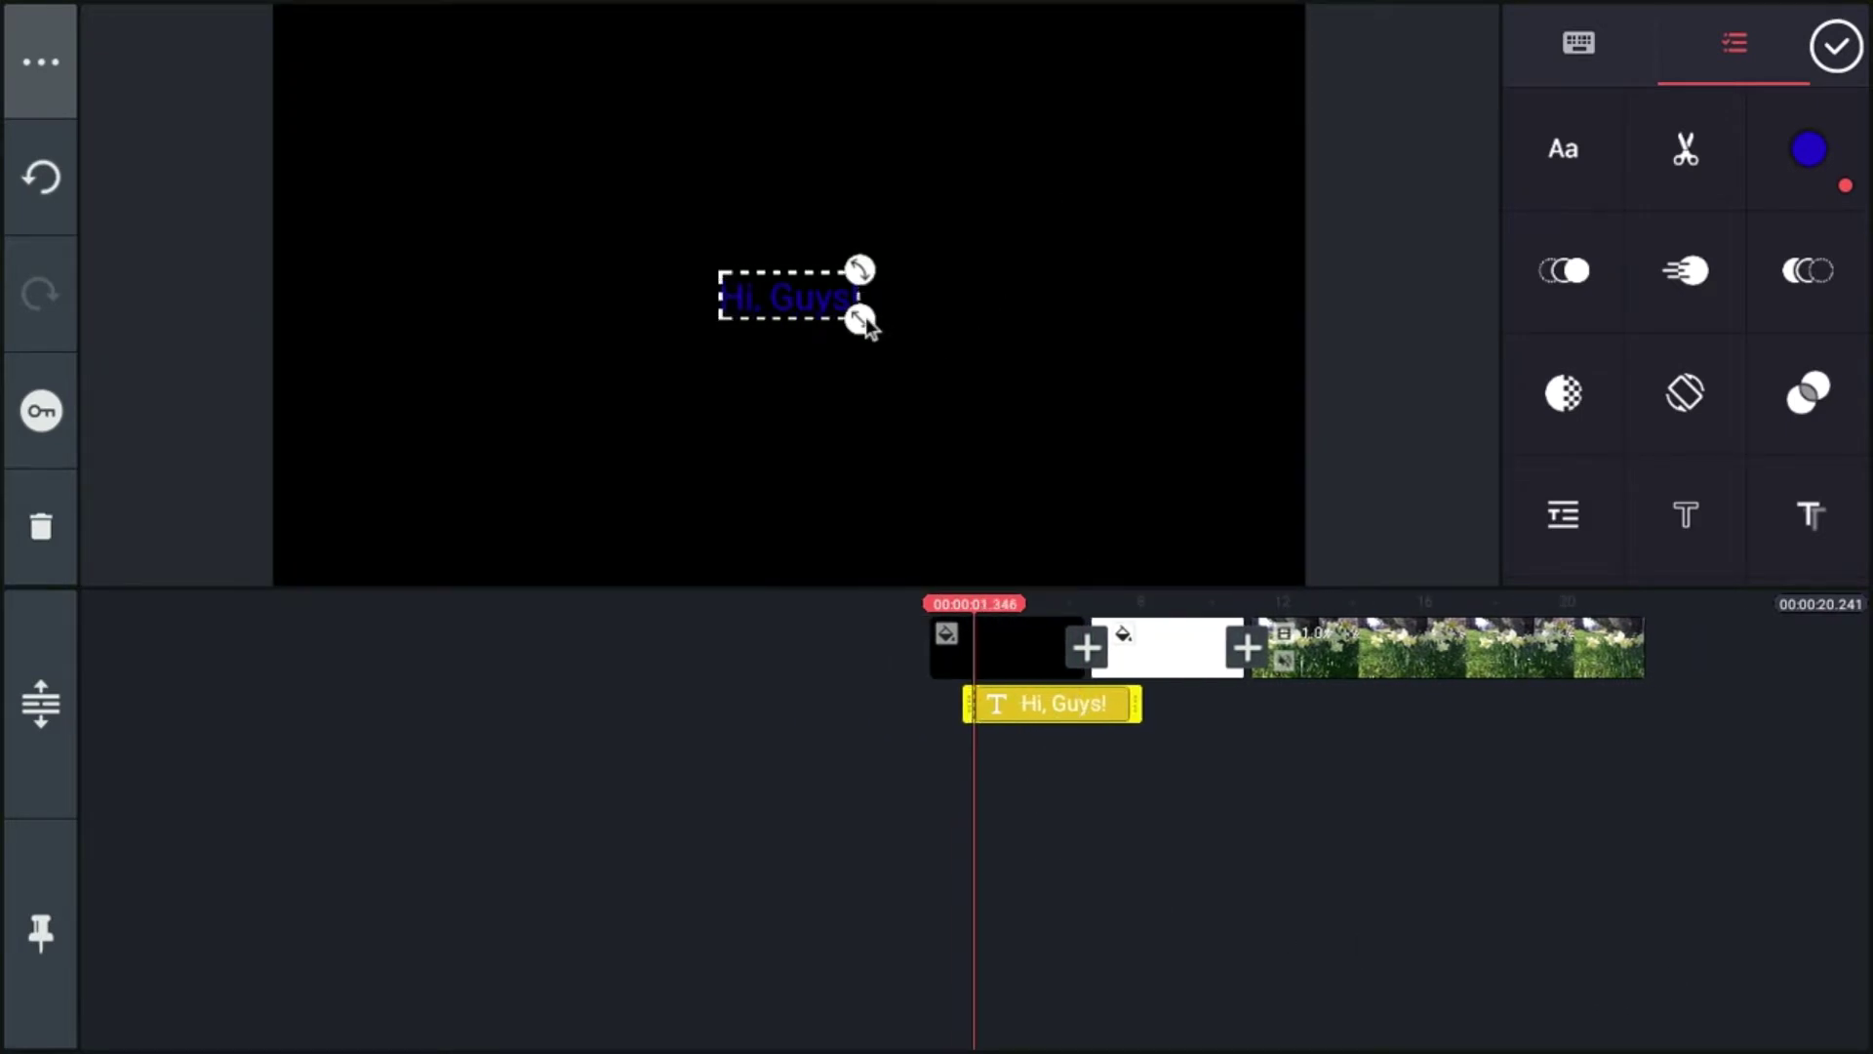
- Enlarge the text noticeably and move it to the middle of the frame
mouse_move(893, 358)
mouse_down()
mouse_move(1113, 547)
mouse_move(921, 349)
mouse_up()
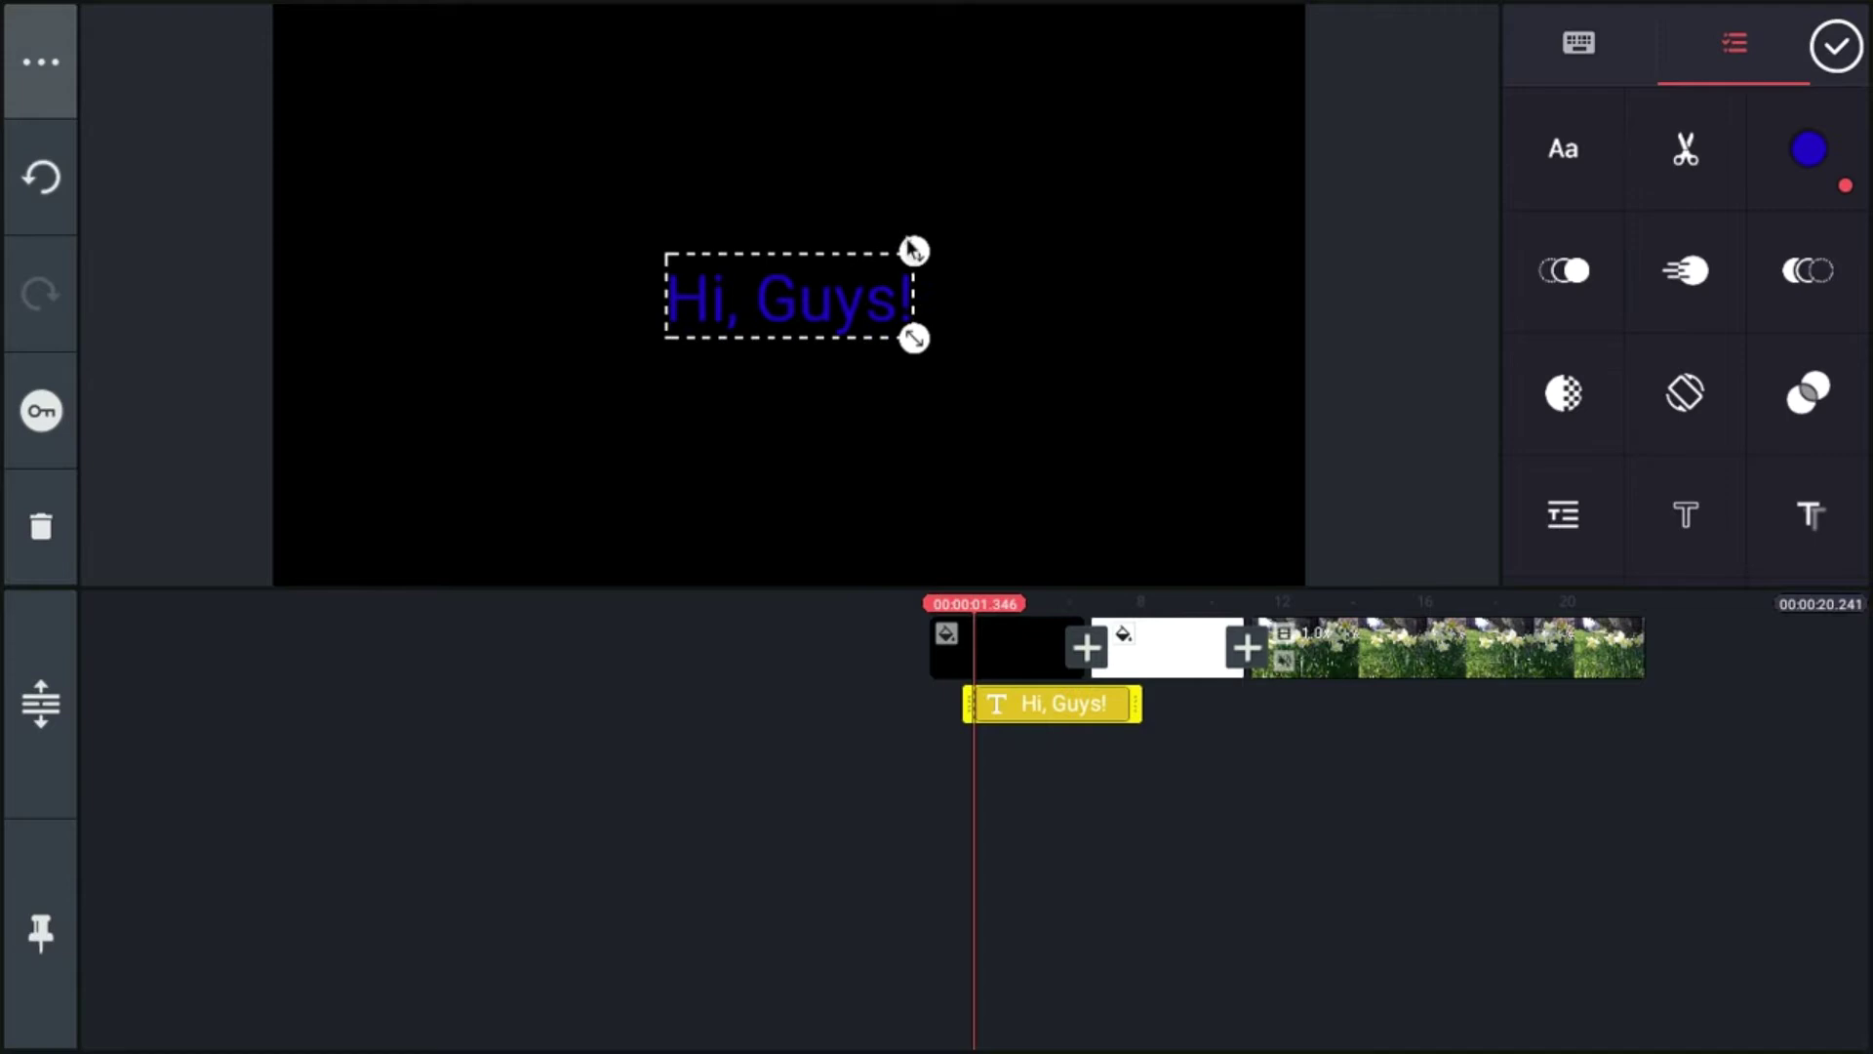
drag(861, 270, 919, 263)
drag(819, 302, 819, 299)
- Center the 'Hi, Guys!' text both horizontally and vertically in the frame
click(65, 66)
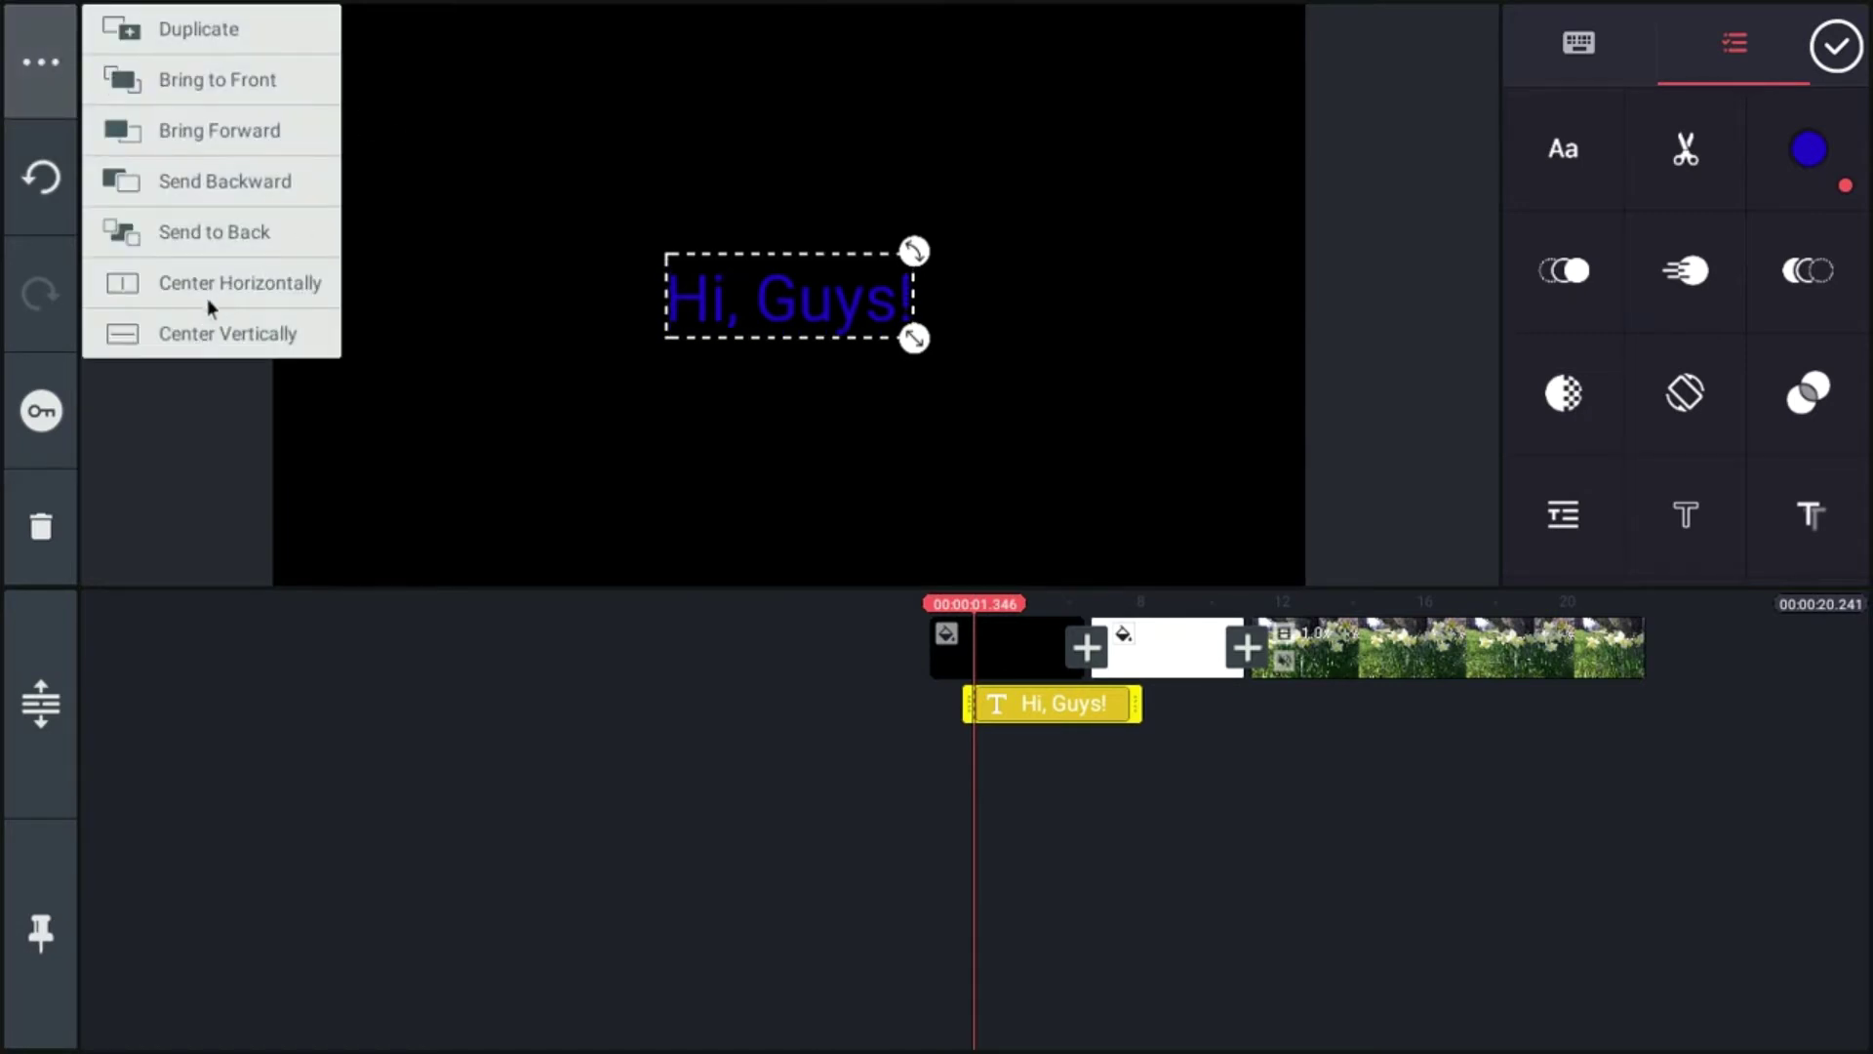
click(789, 275)
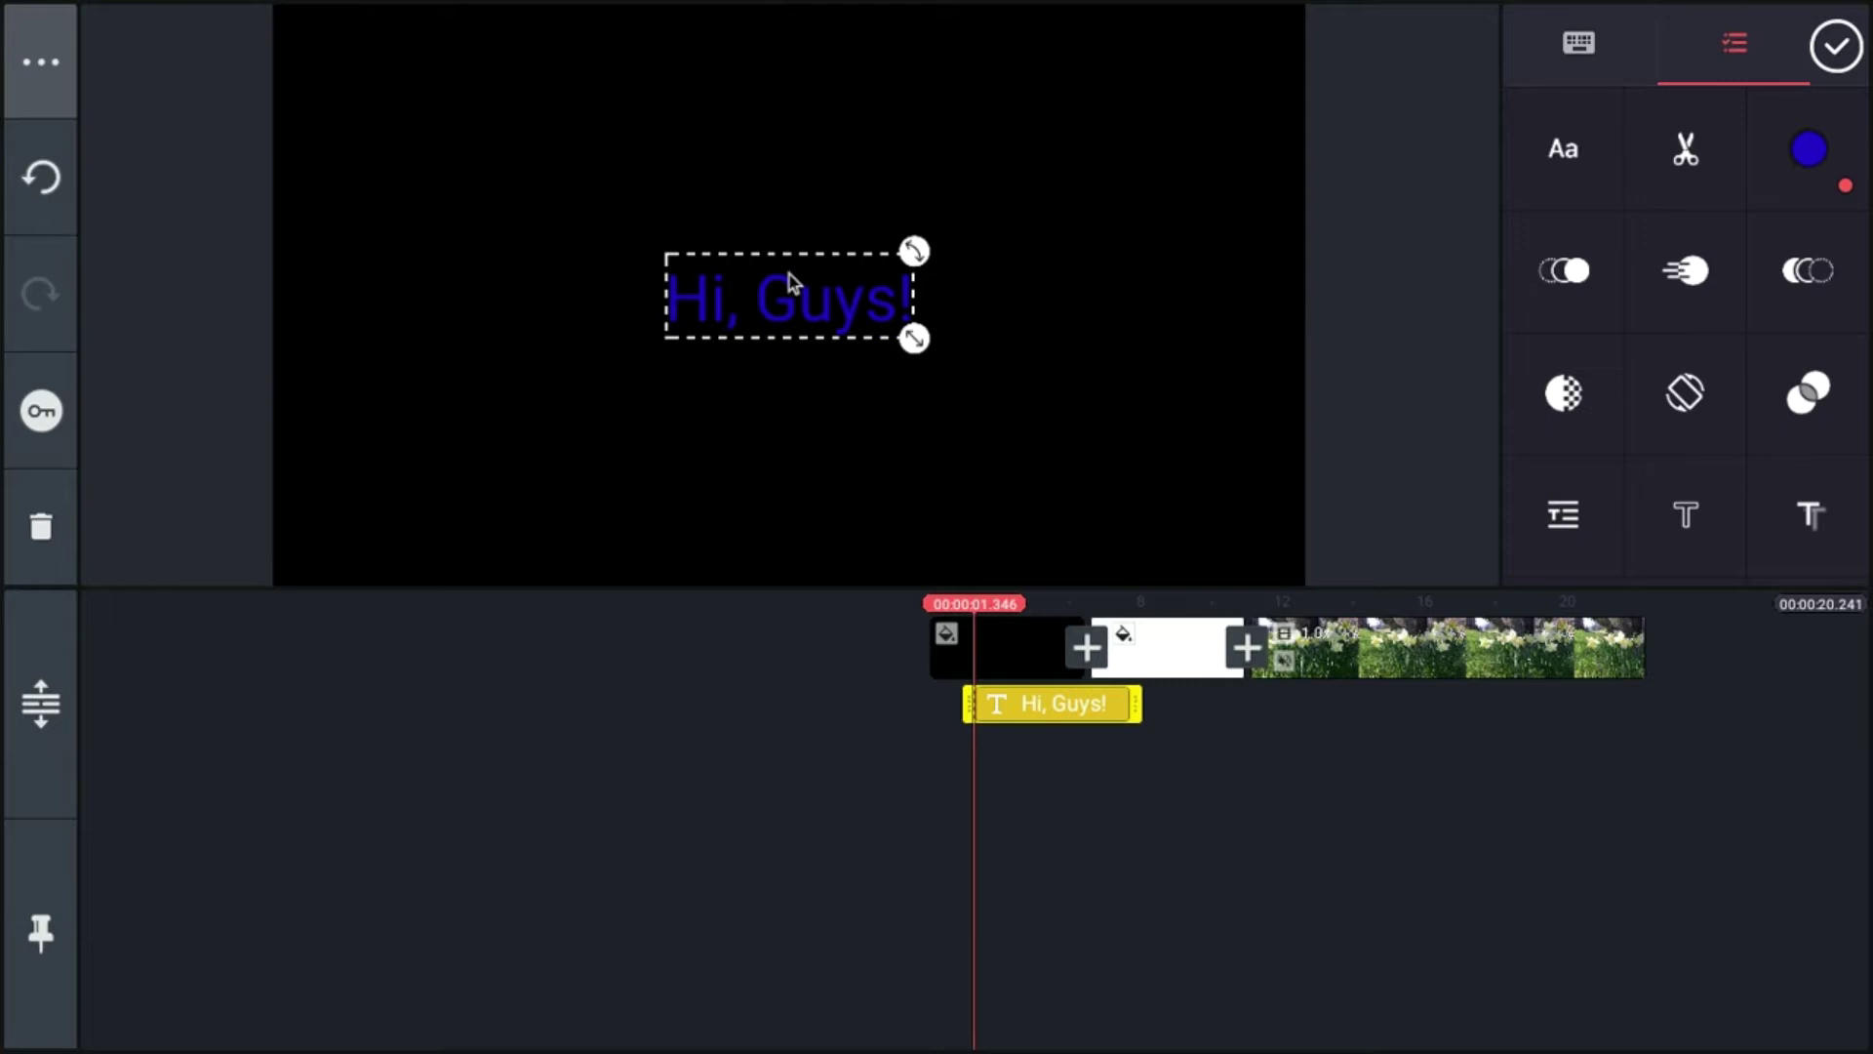
drag(789, 275, 592, 136)
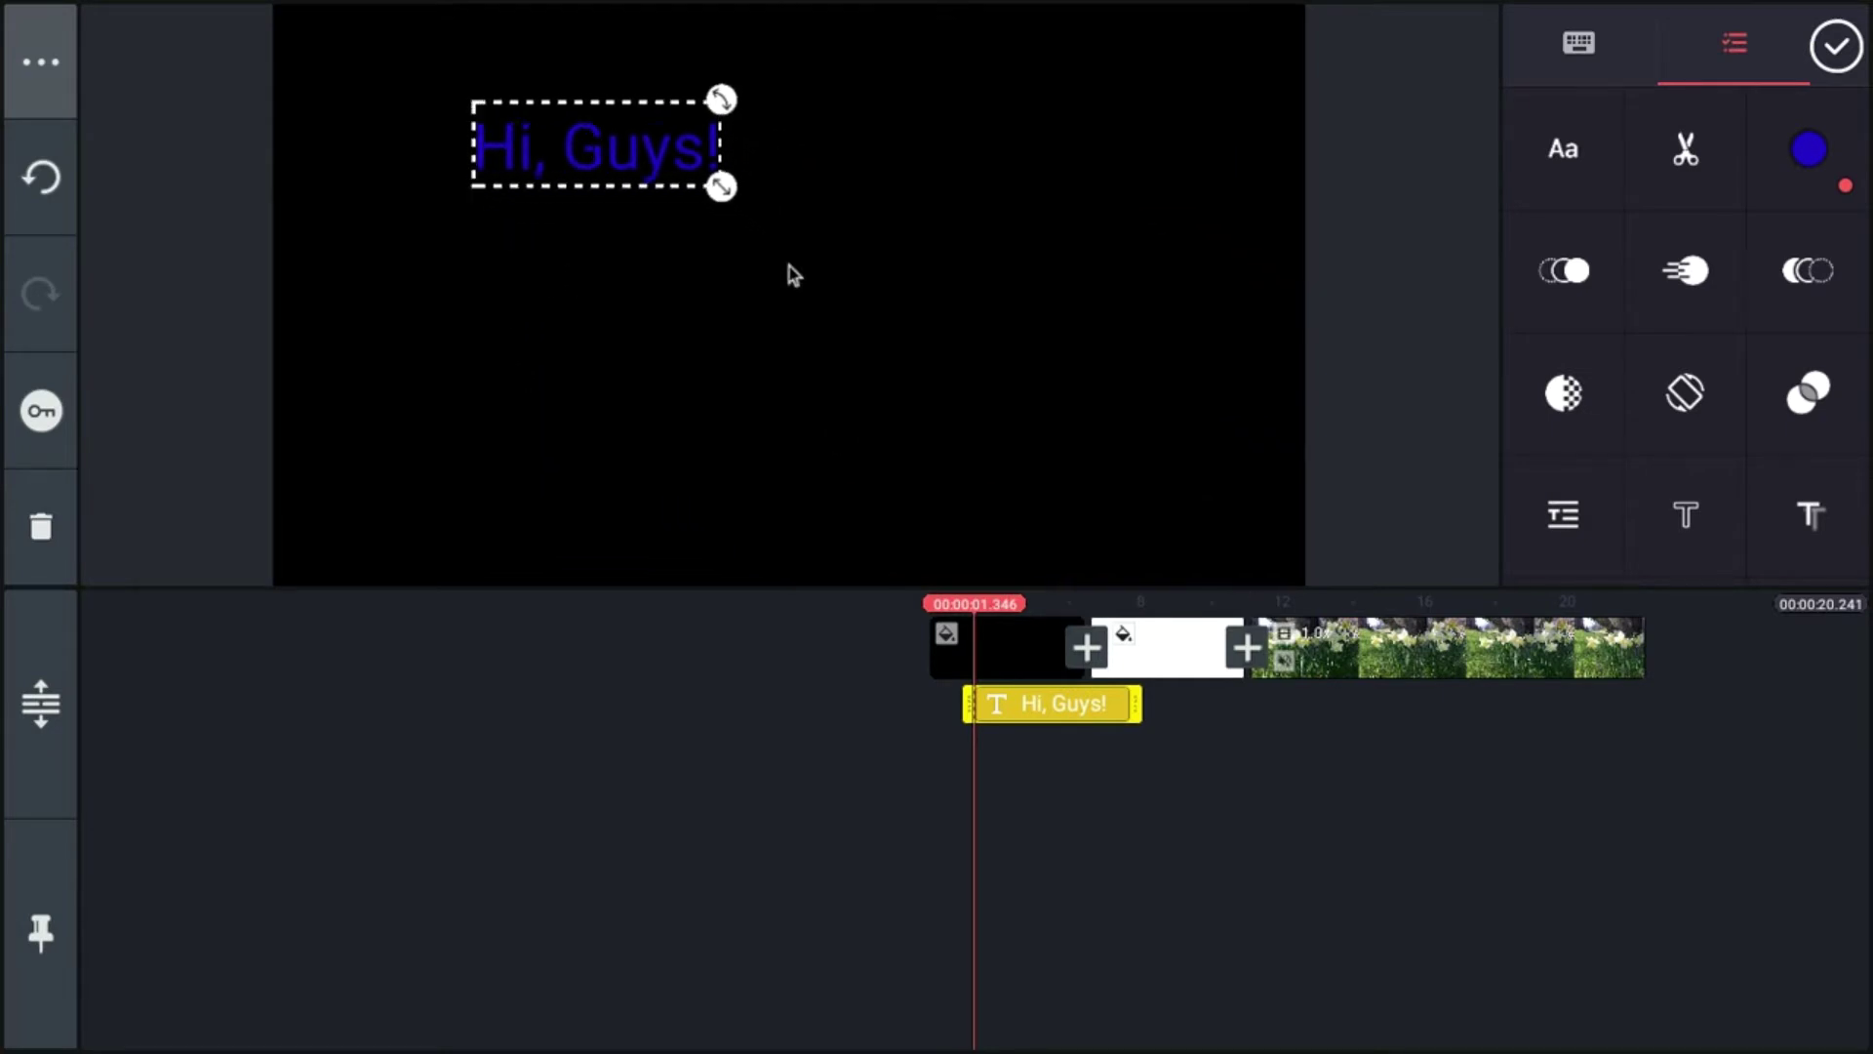
click(61, 66)
click(196, 283)
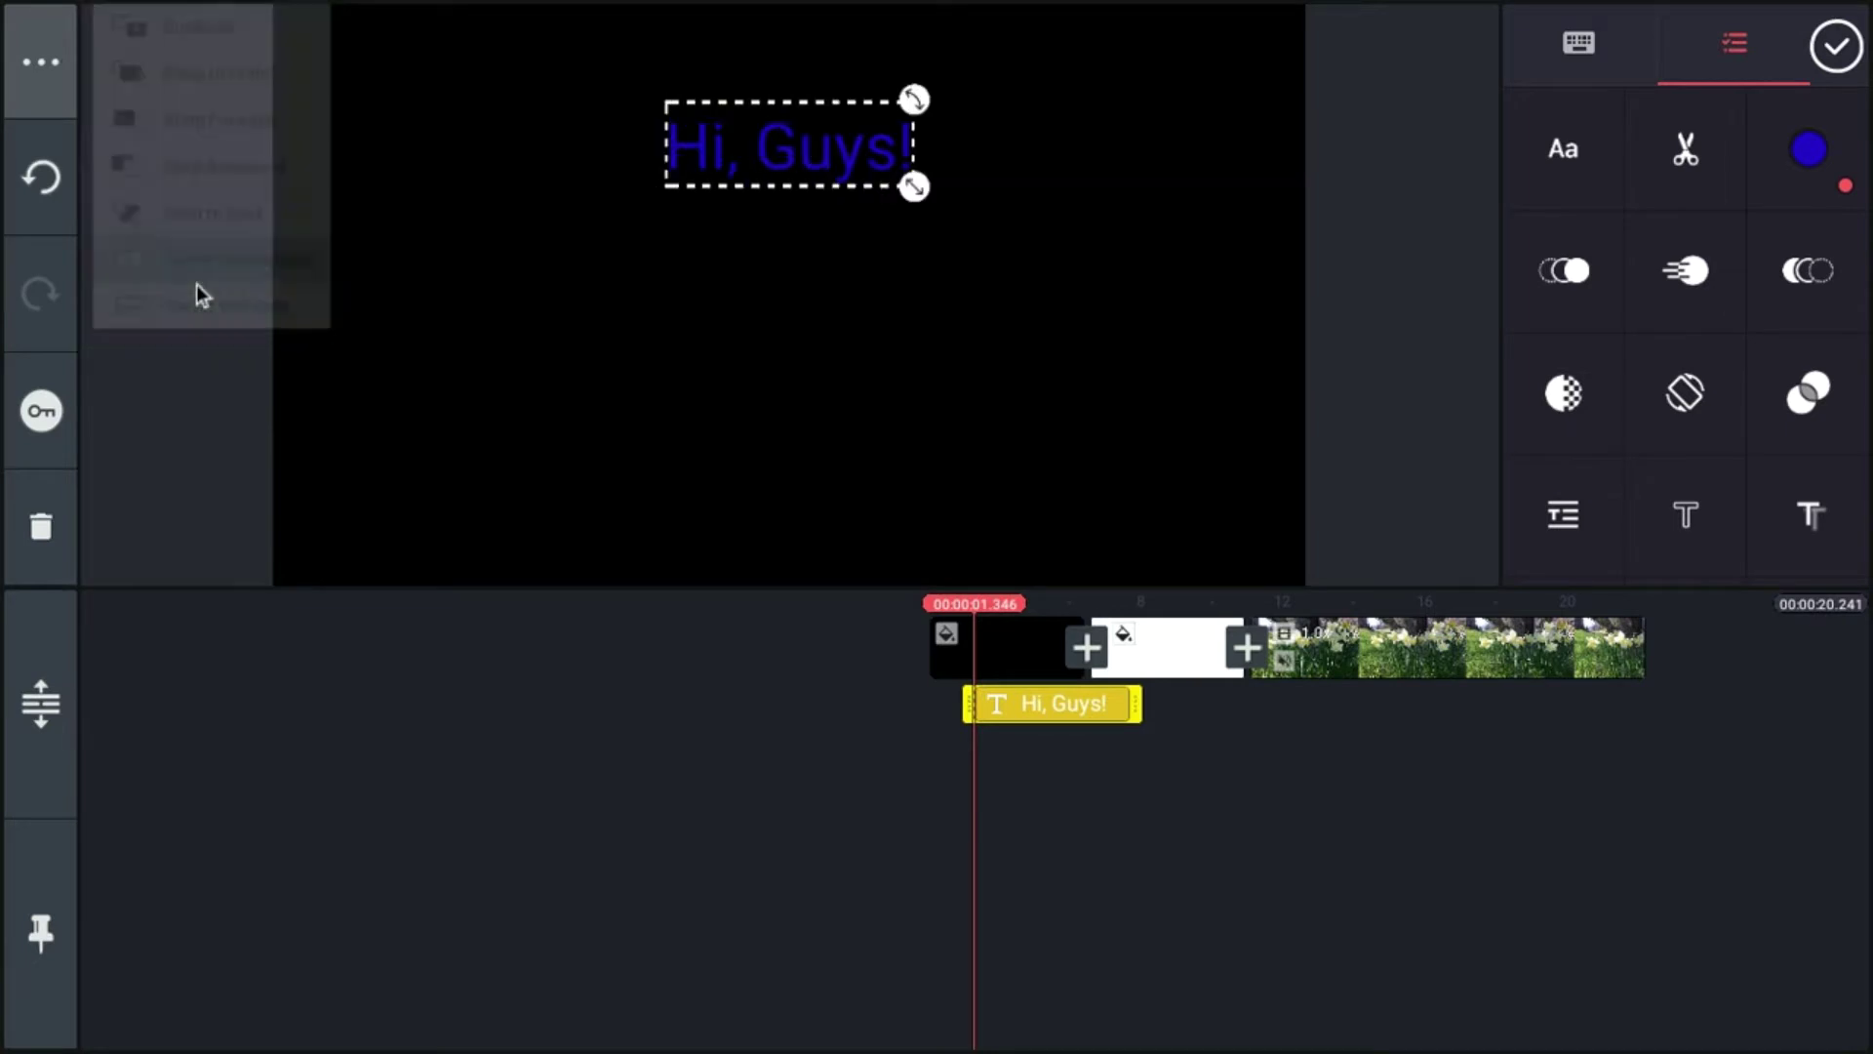
click(27, 74)
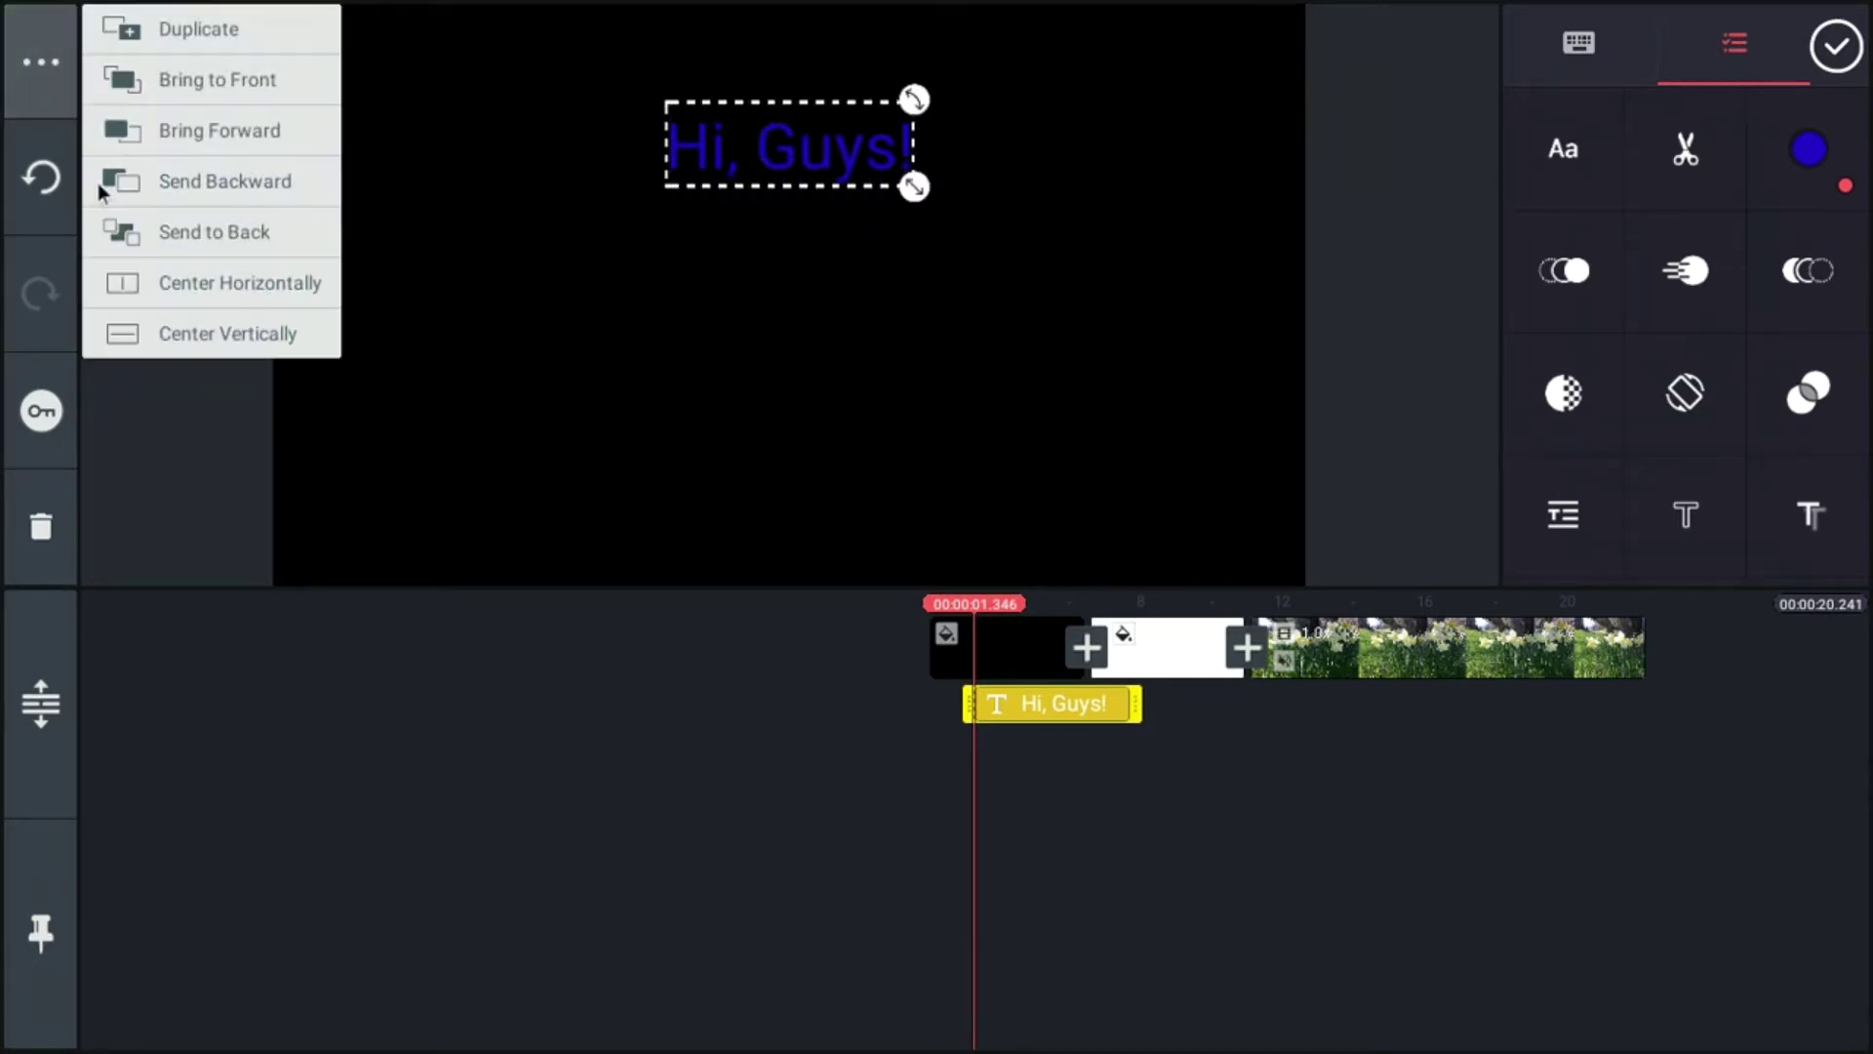
click(173, 330)
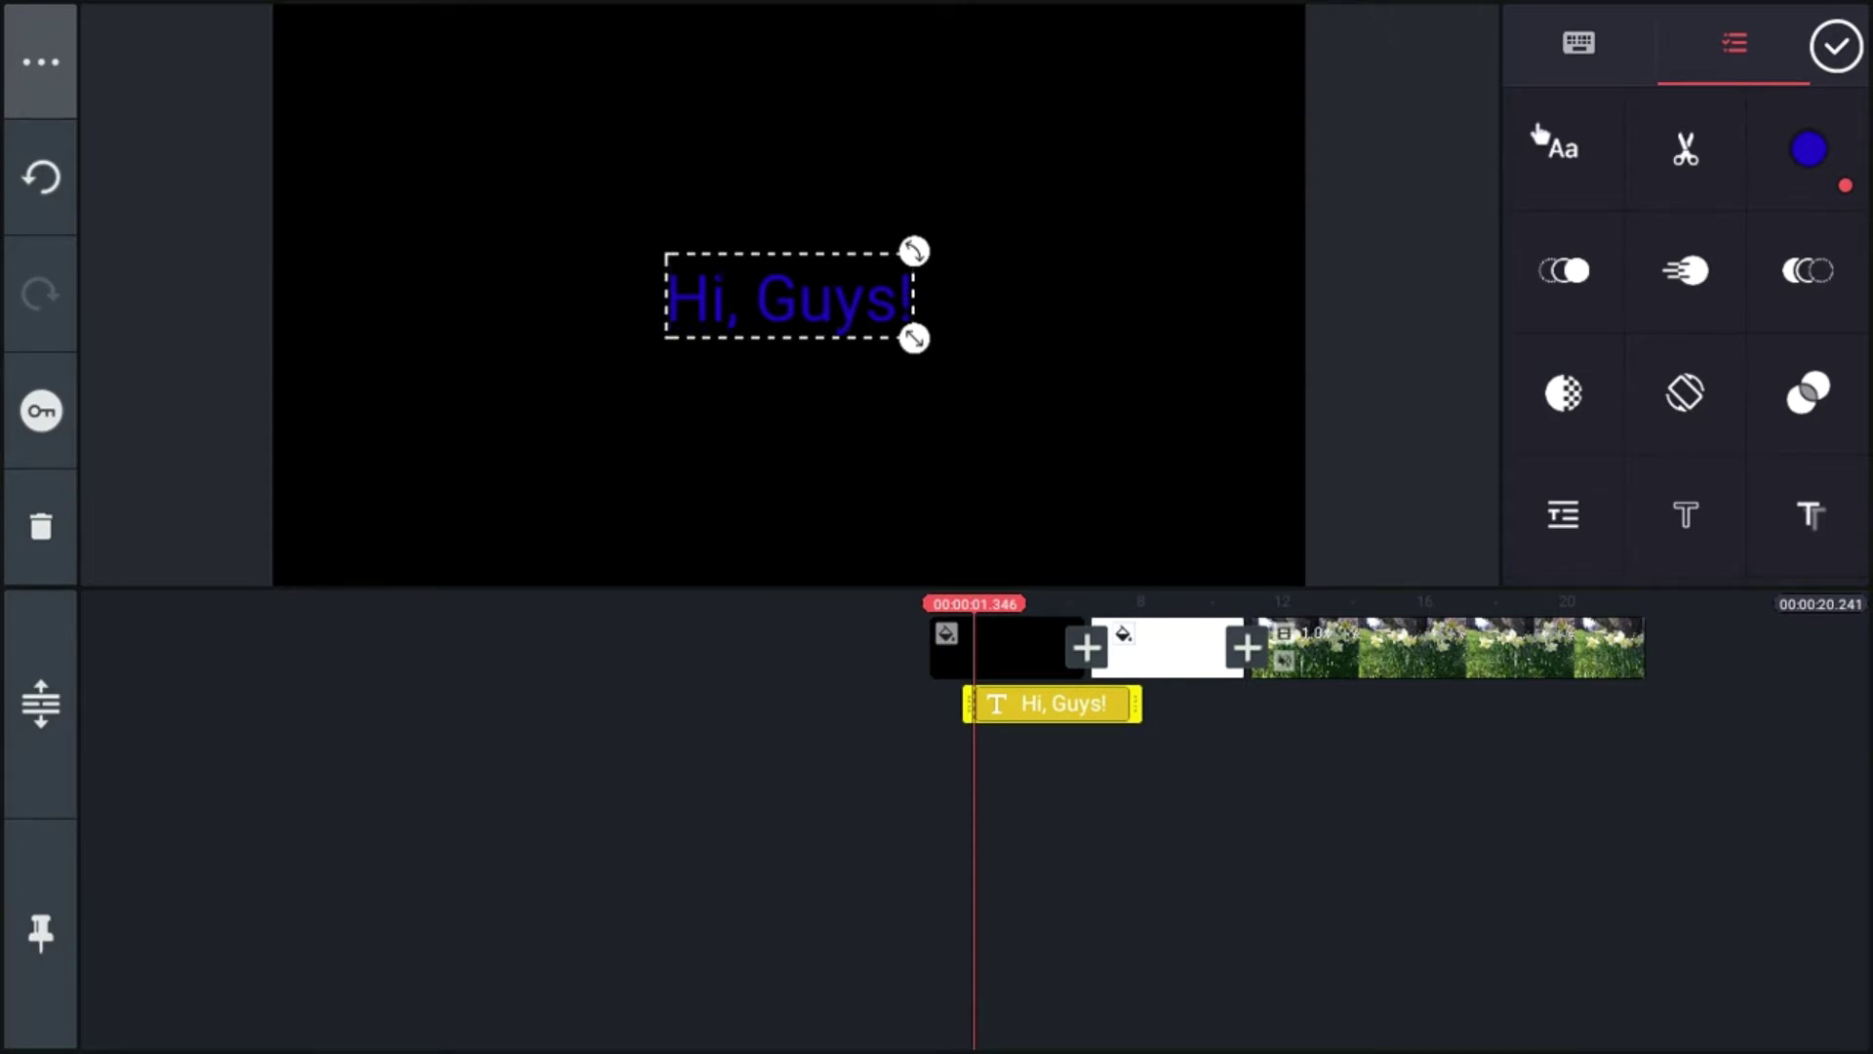
- Switch the text font to Sniglet from the Latin font category
click(1564, 156)
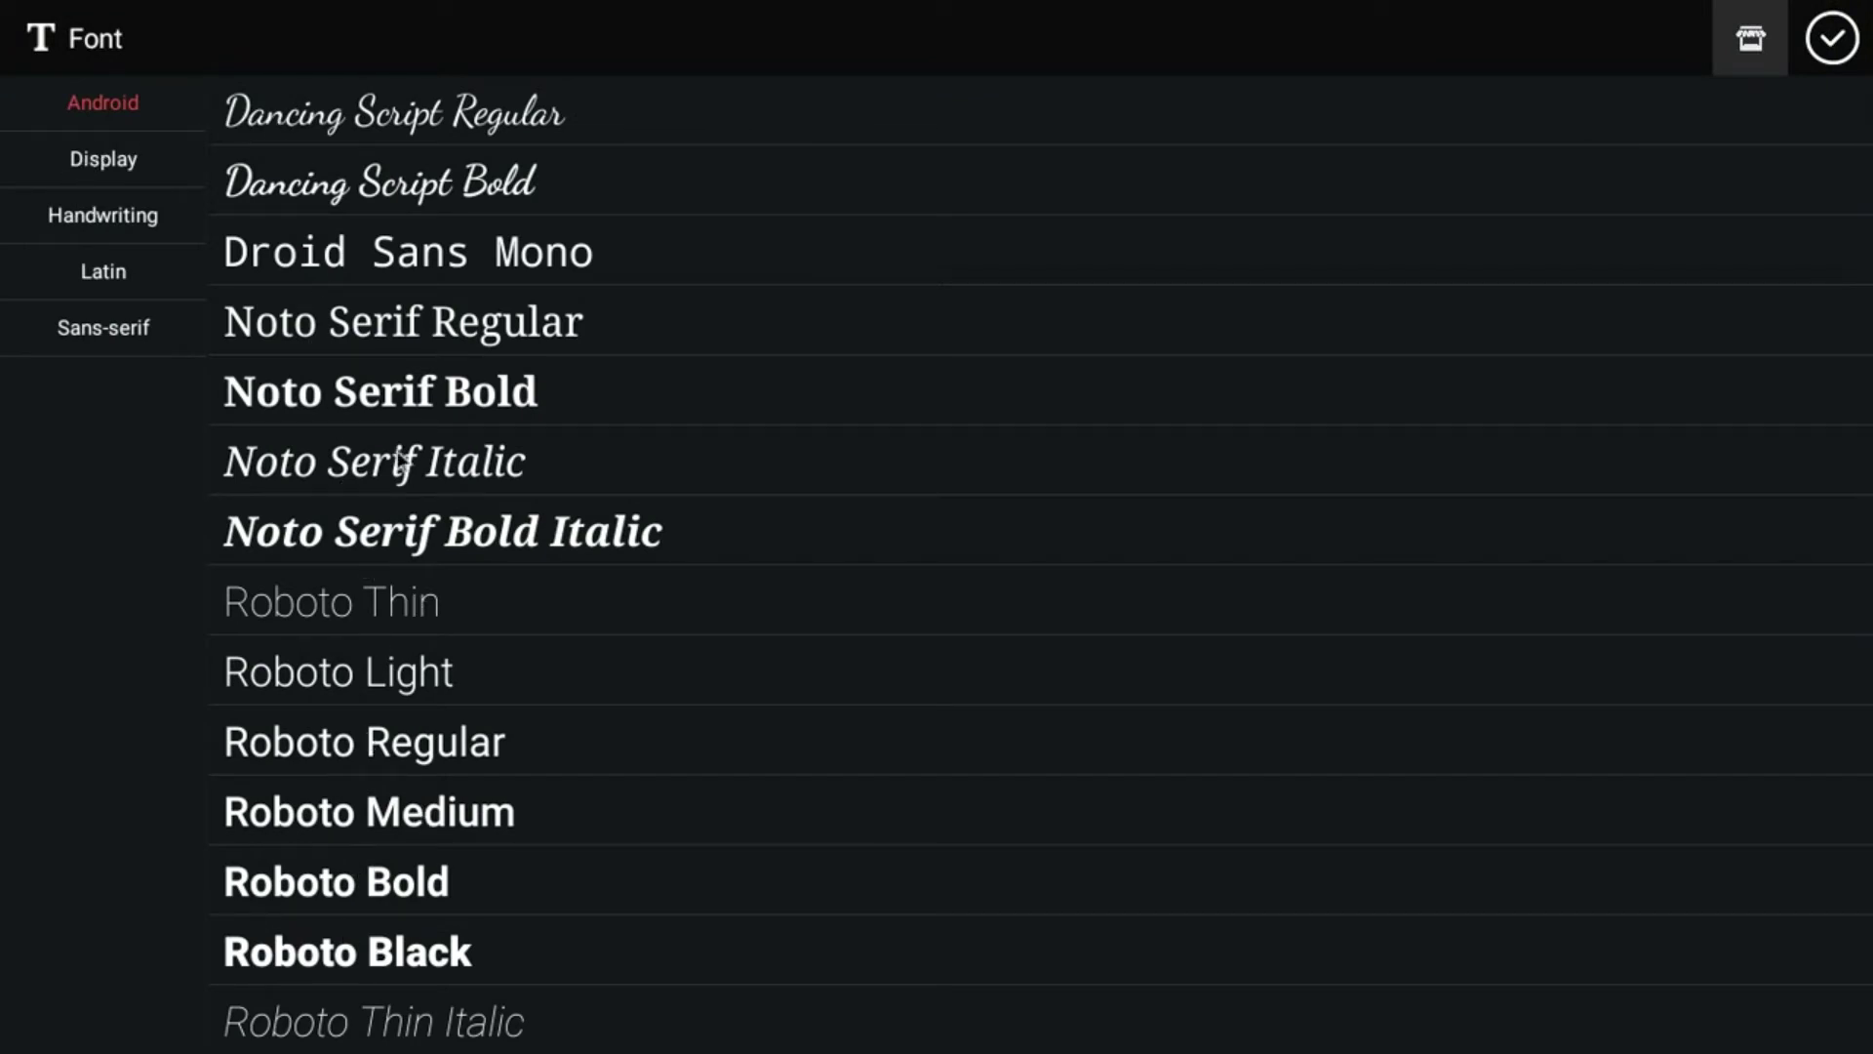
click(114, 158)
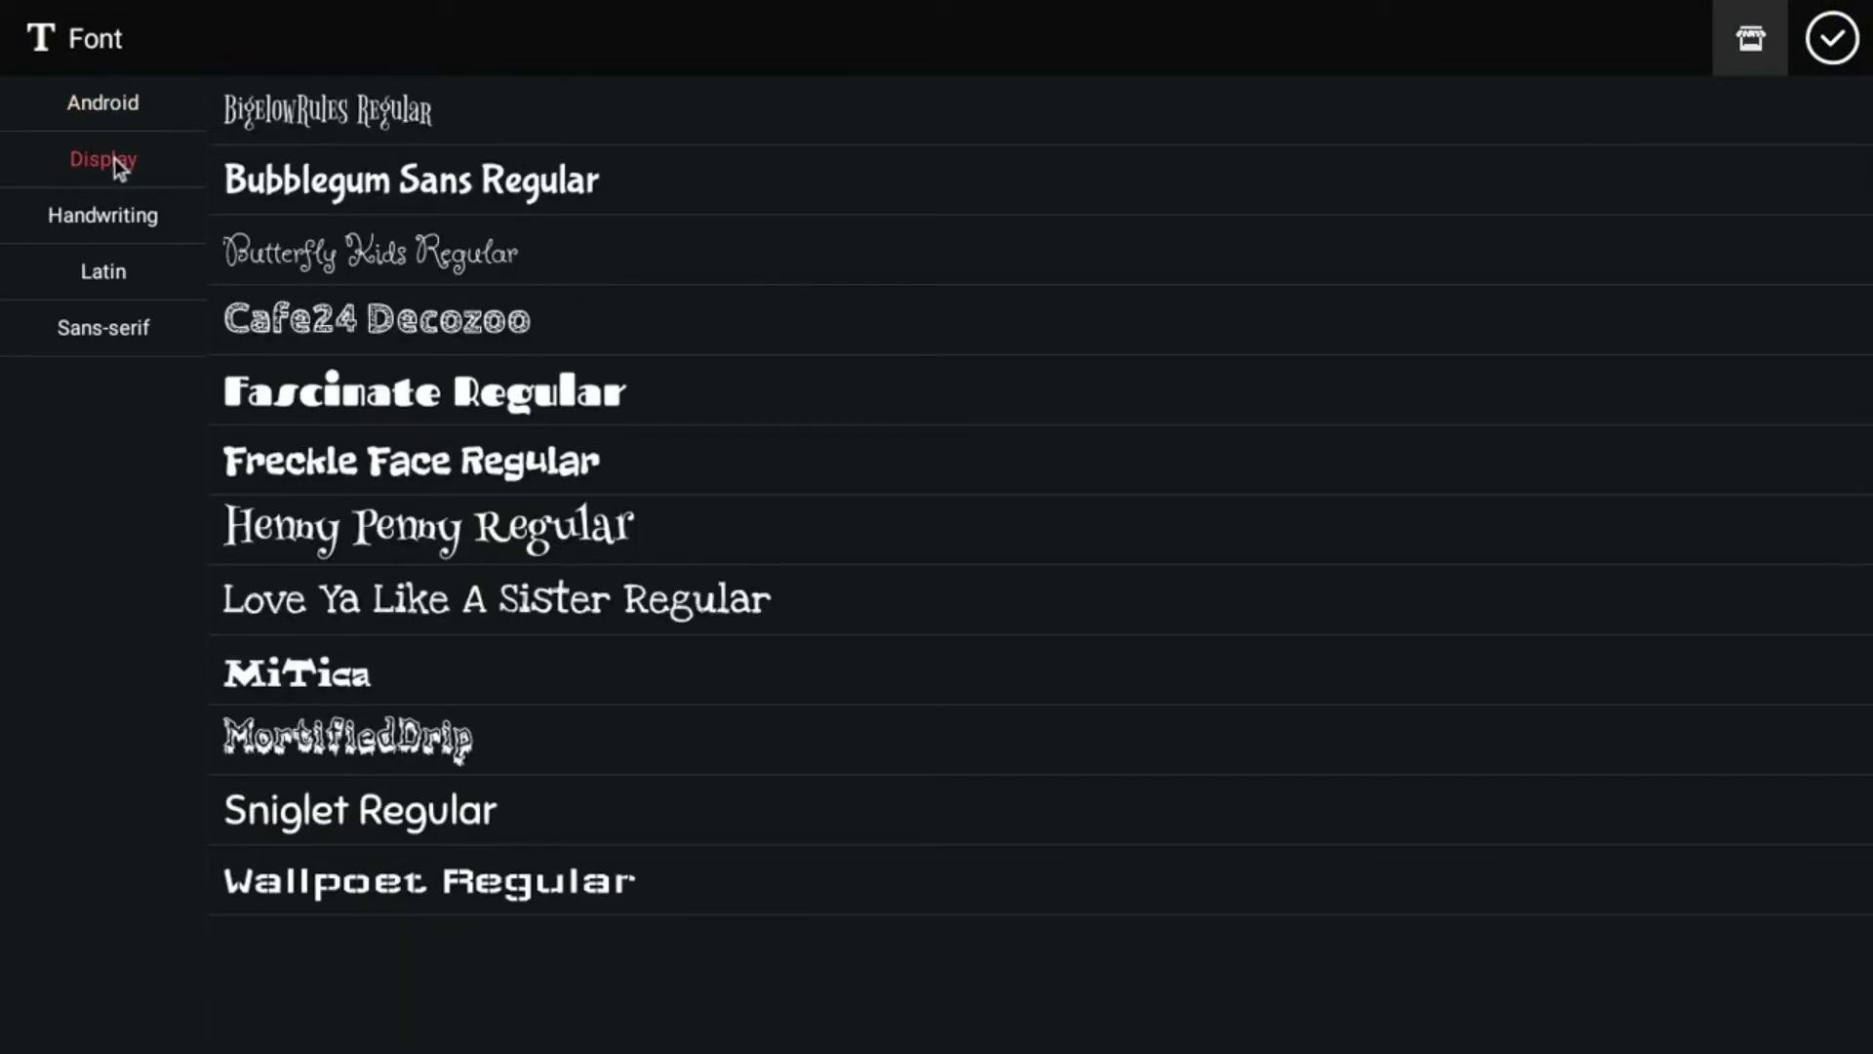
click(117, 216)
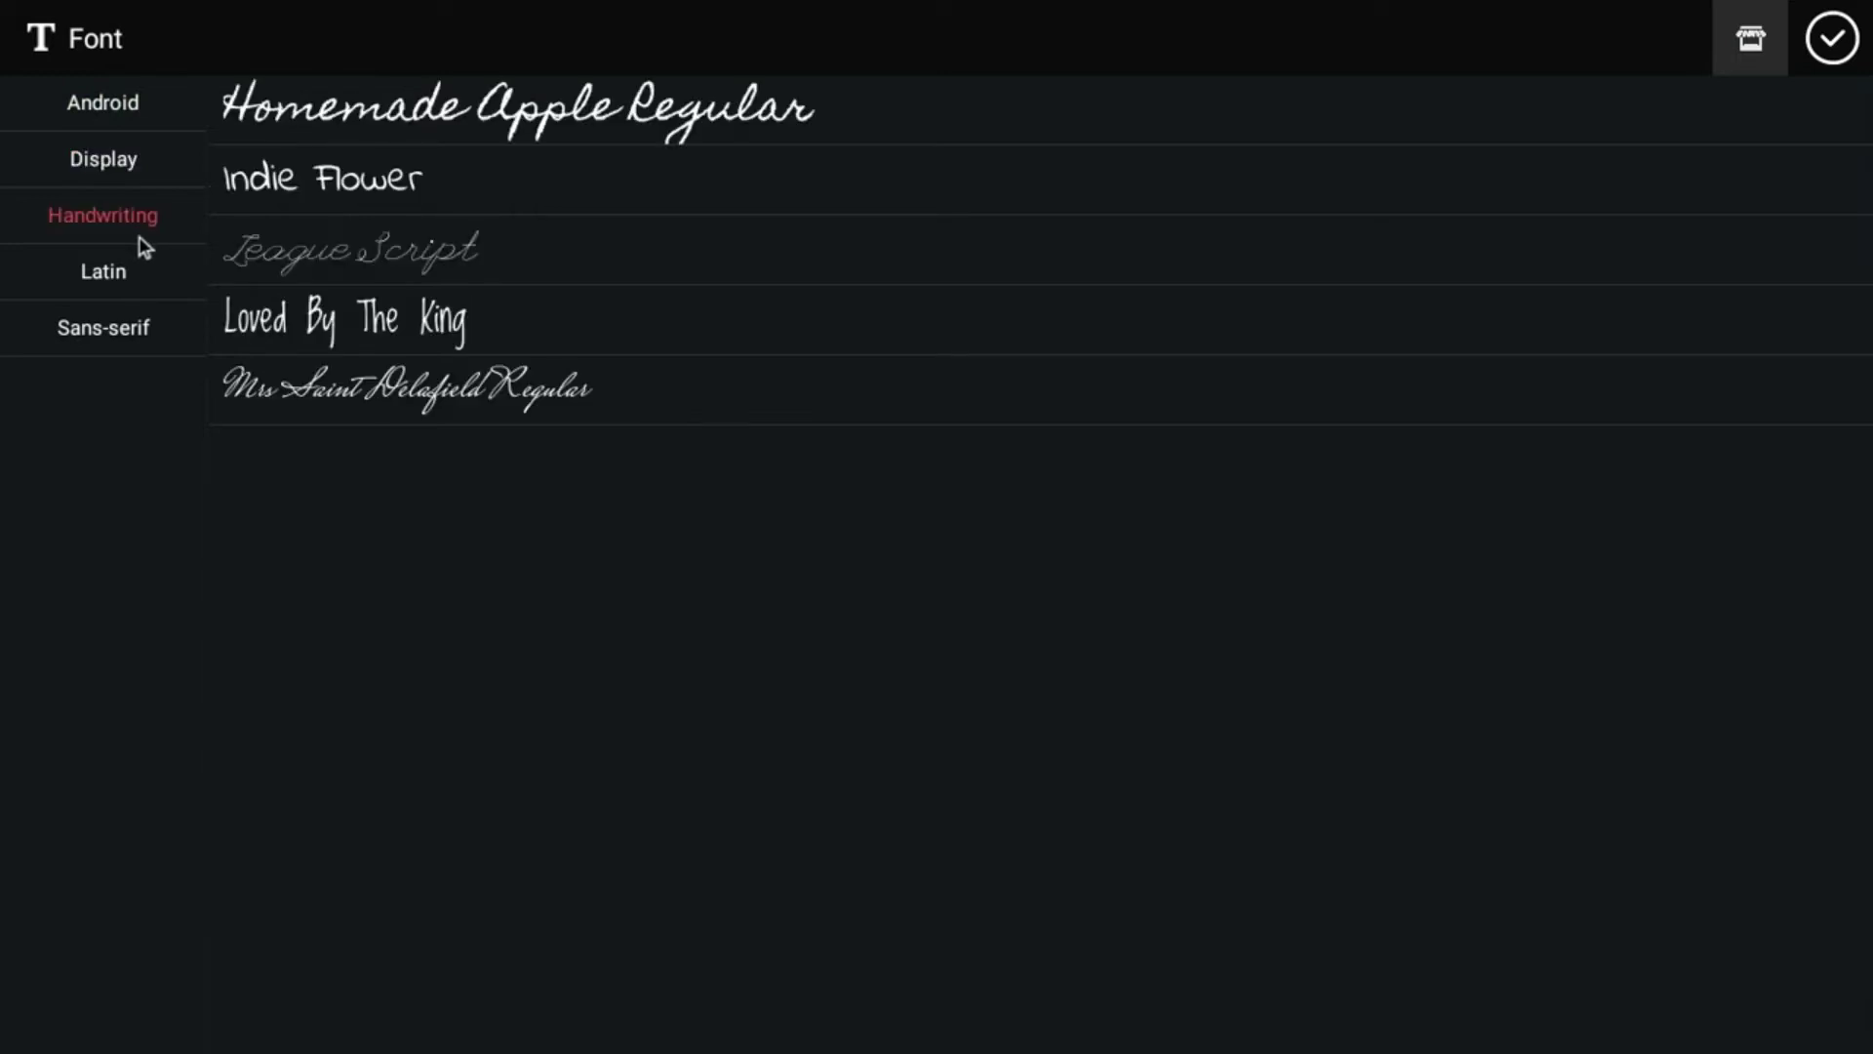
click(101, 283)
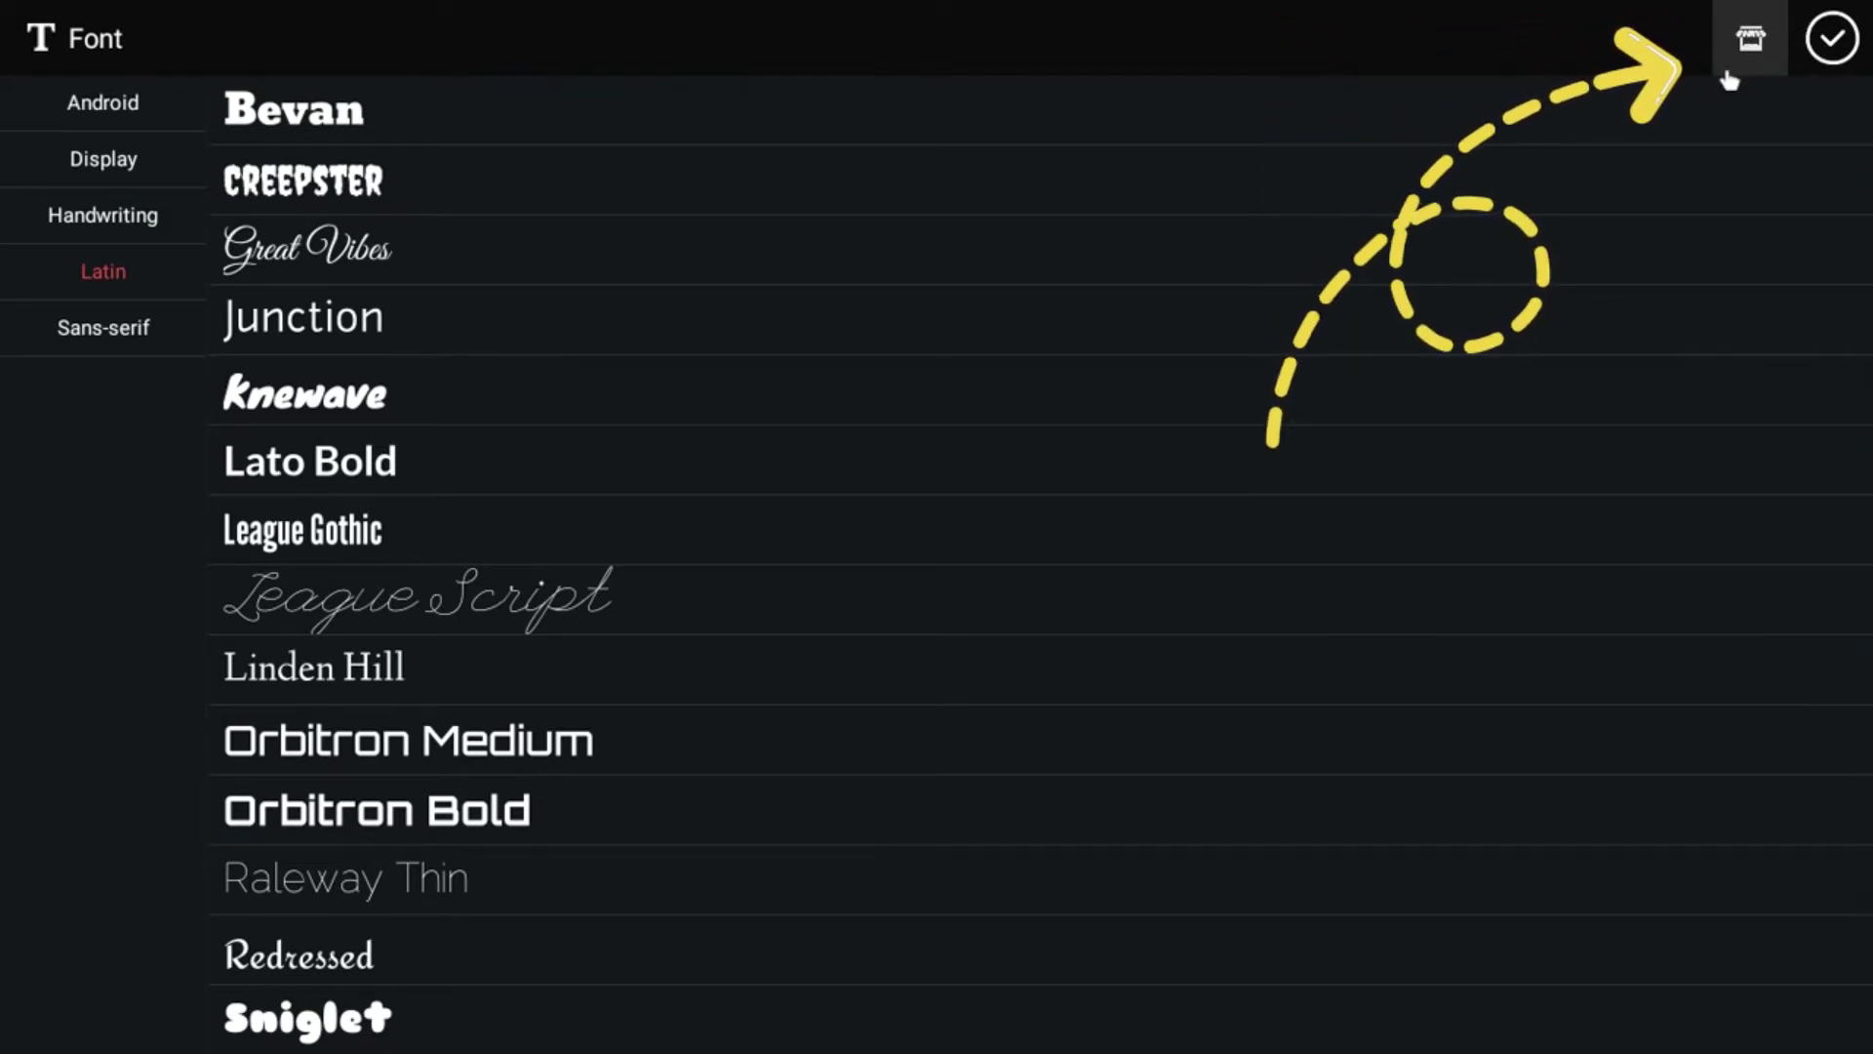
click(144, 355)
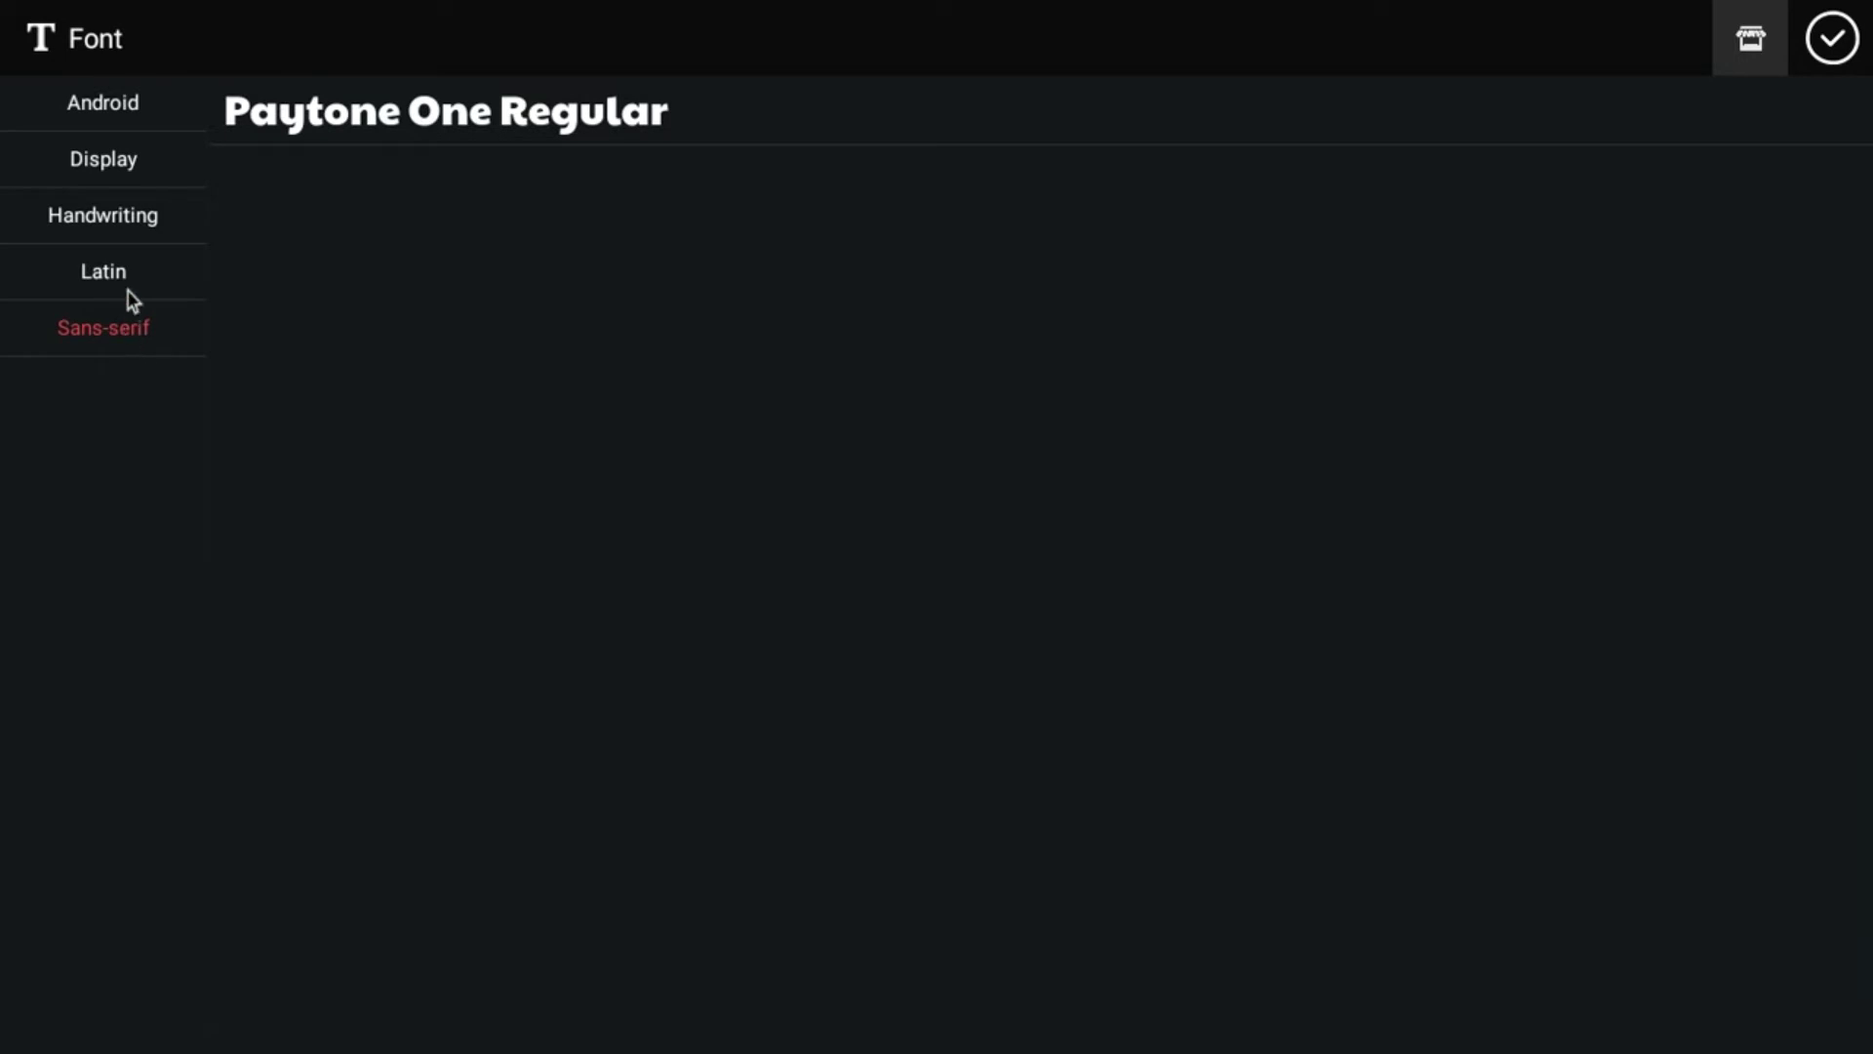
click(132, 302)
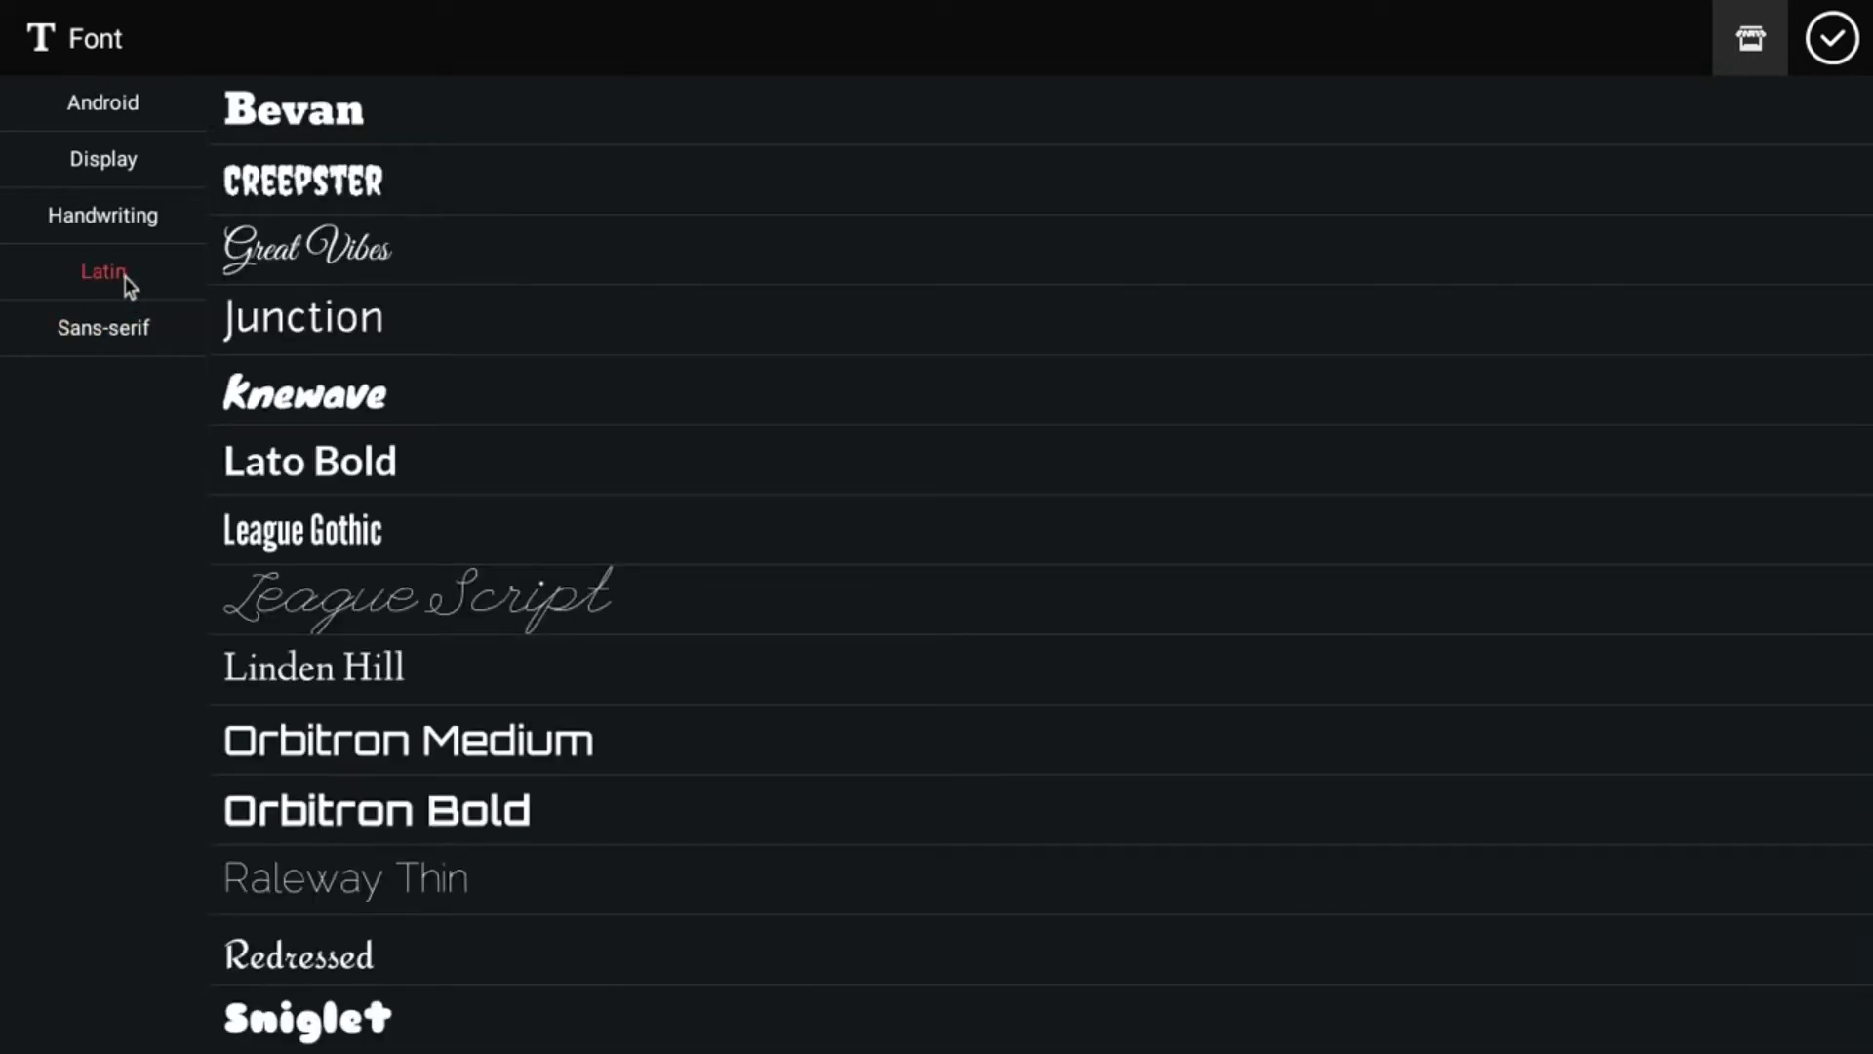
click(312, 1034)
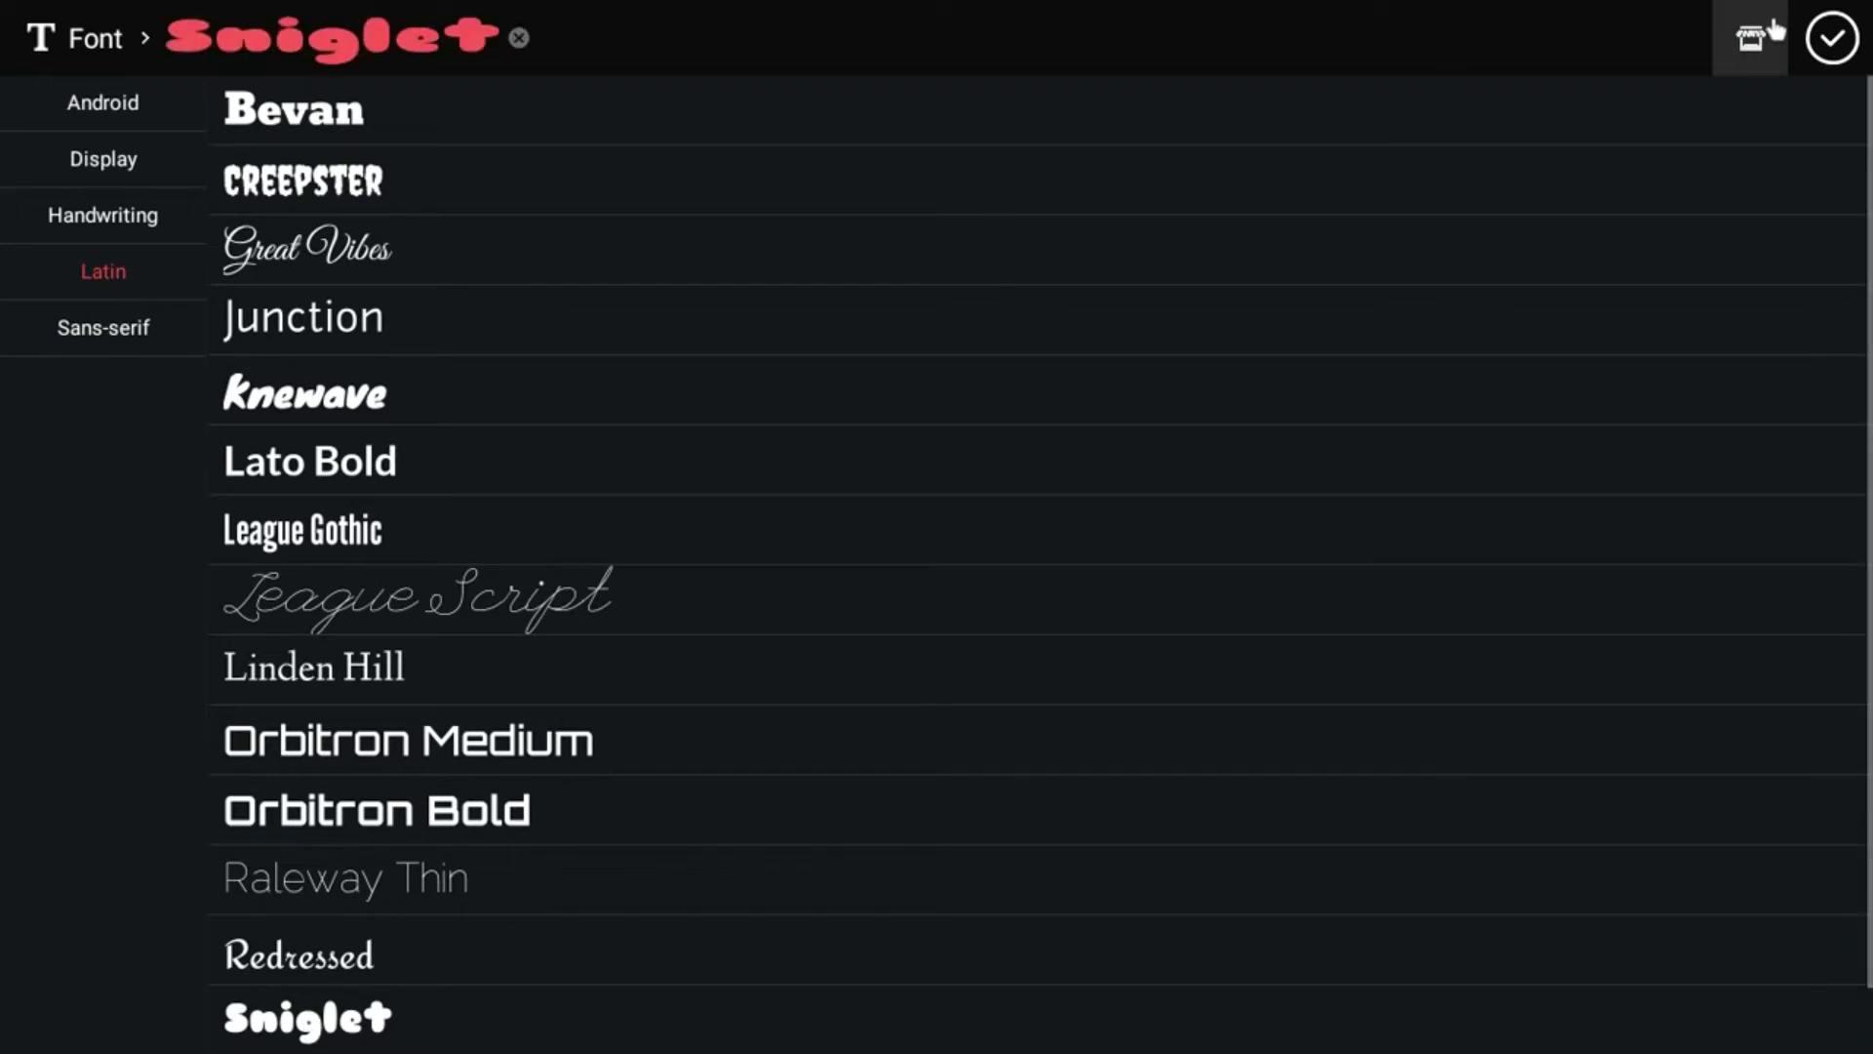
click(1822, 62)
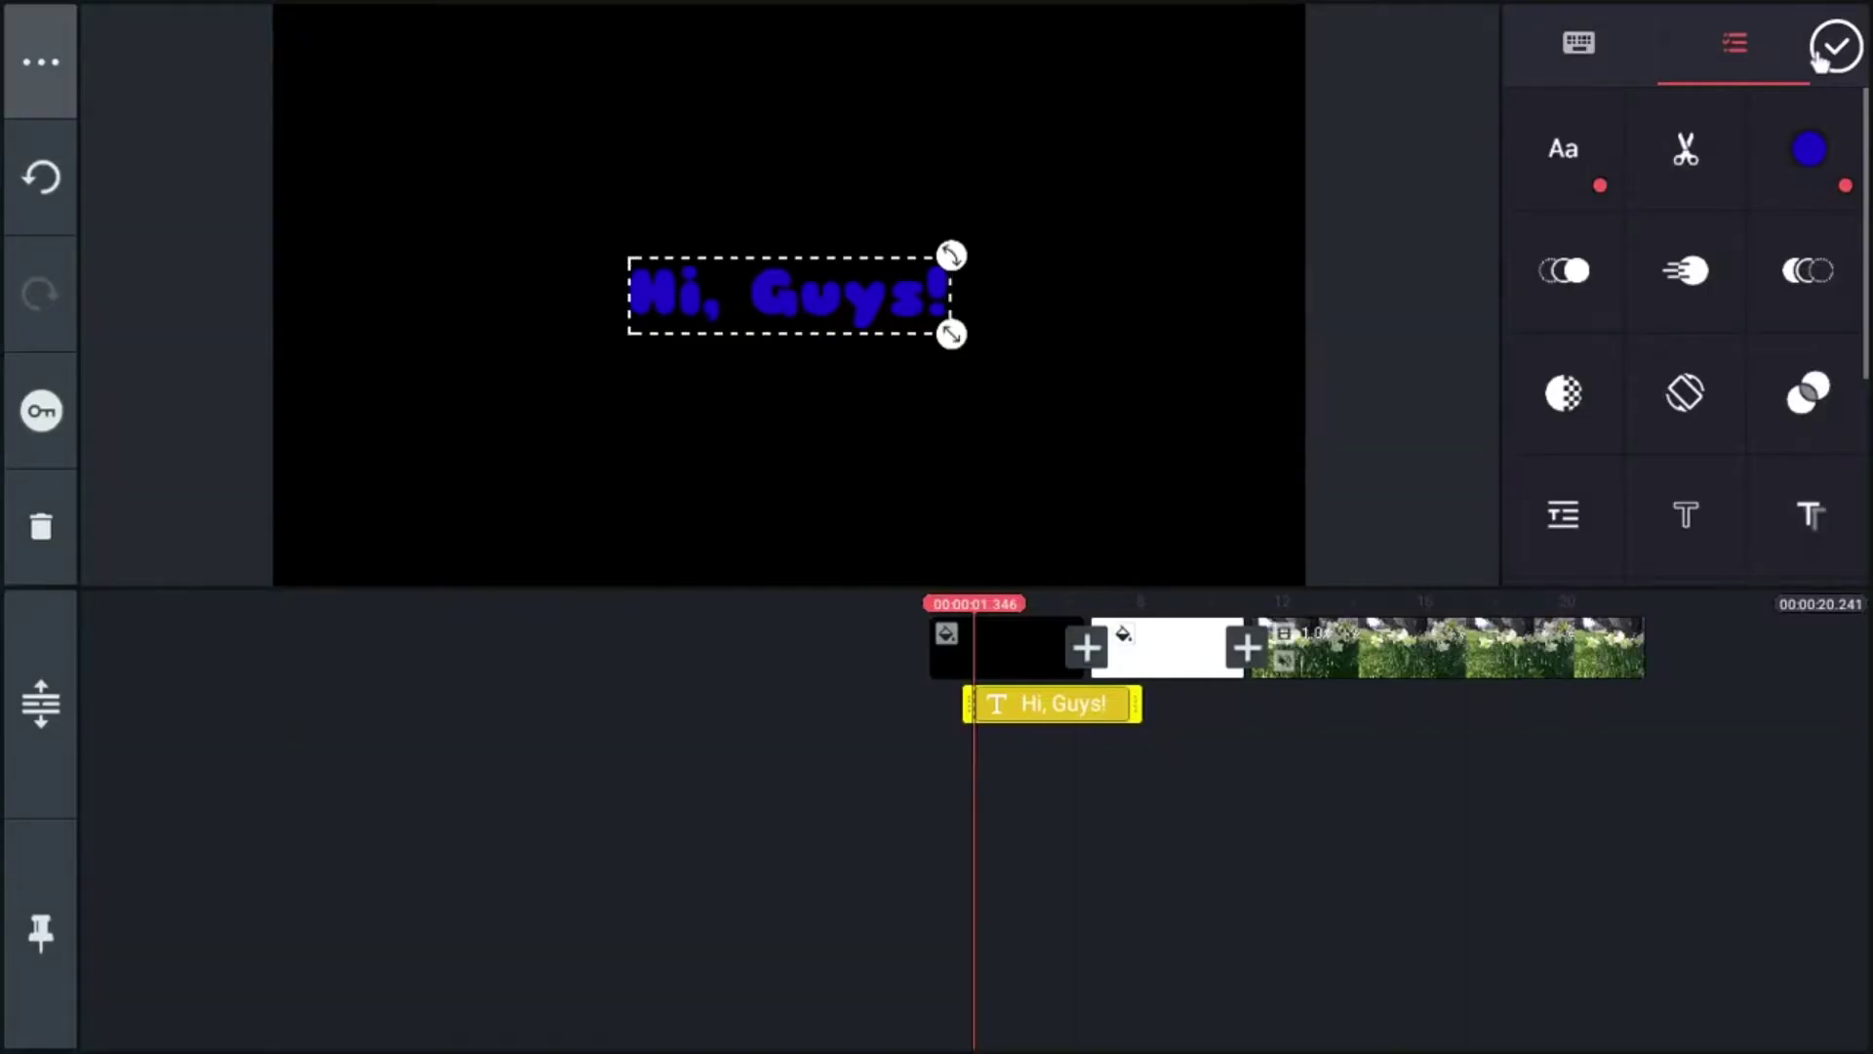
- Enlarge the Sniglet text slightly and give it a Drop entrance animation
mouse_move(953, 335)
mouse_down()
mouse_move(1033, 408)
mouse_move(951, 330)
mouse_move(1005, 363)
mouse_move(973, 333)
mouse_up()
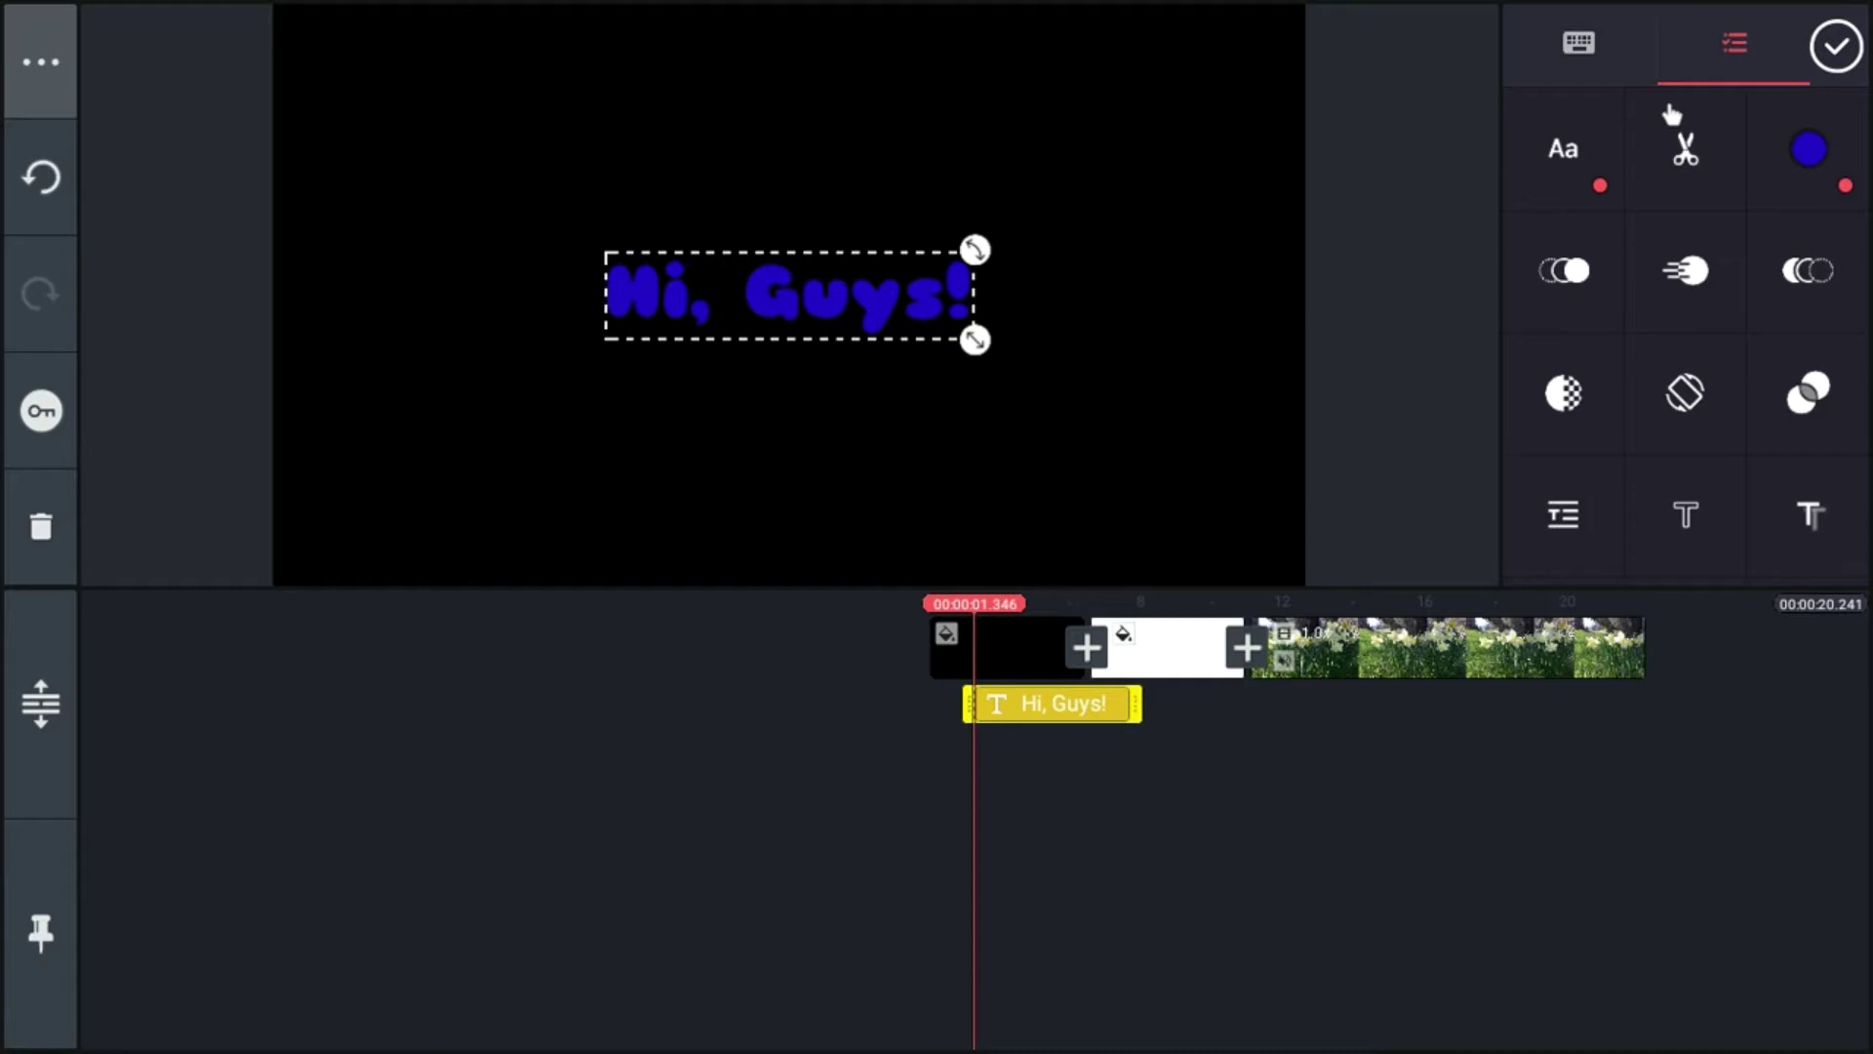
click(1567, 275)
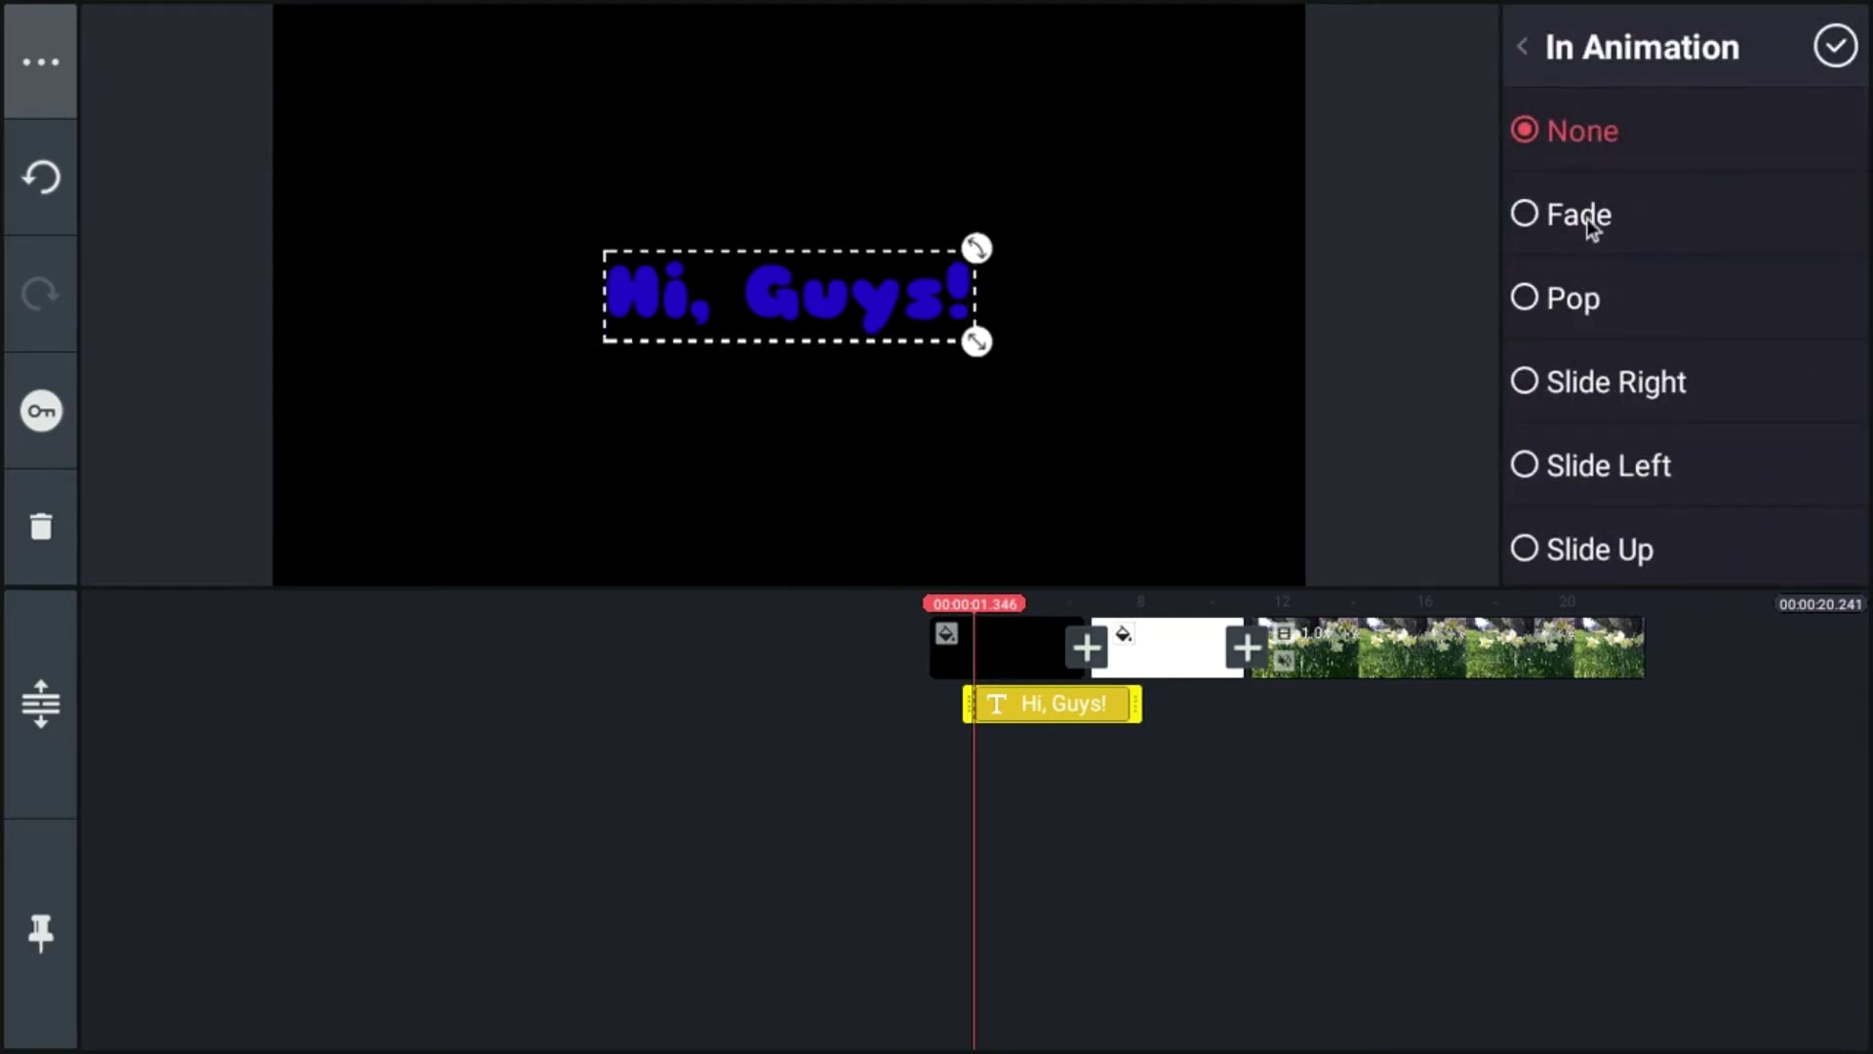
scroll(1587, 239, down, 3)
scroll(1588, 257, down, 3)
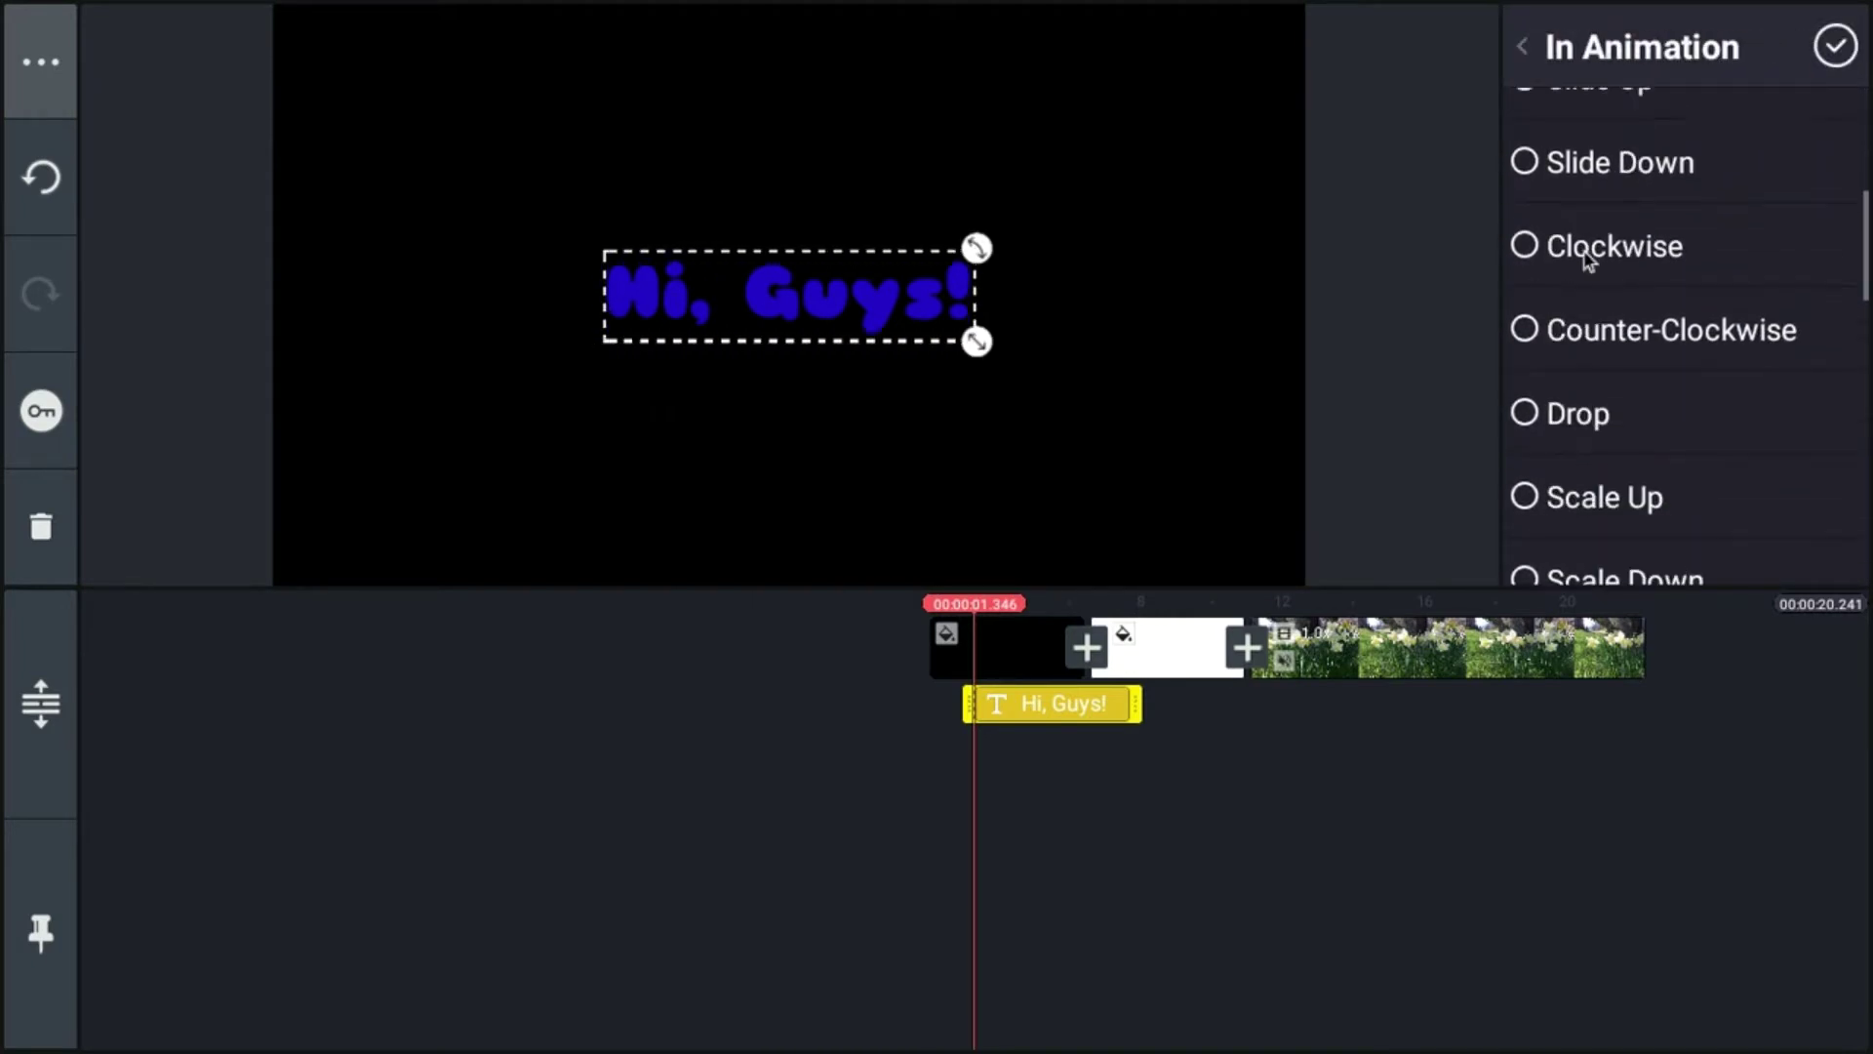
click(1605, 422)
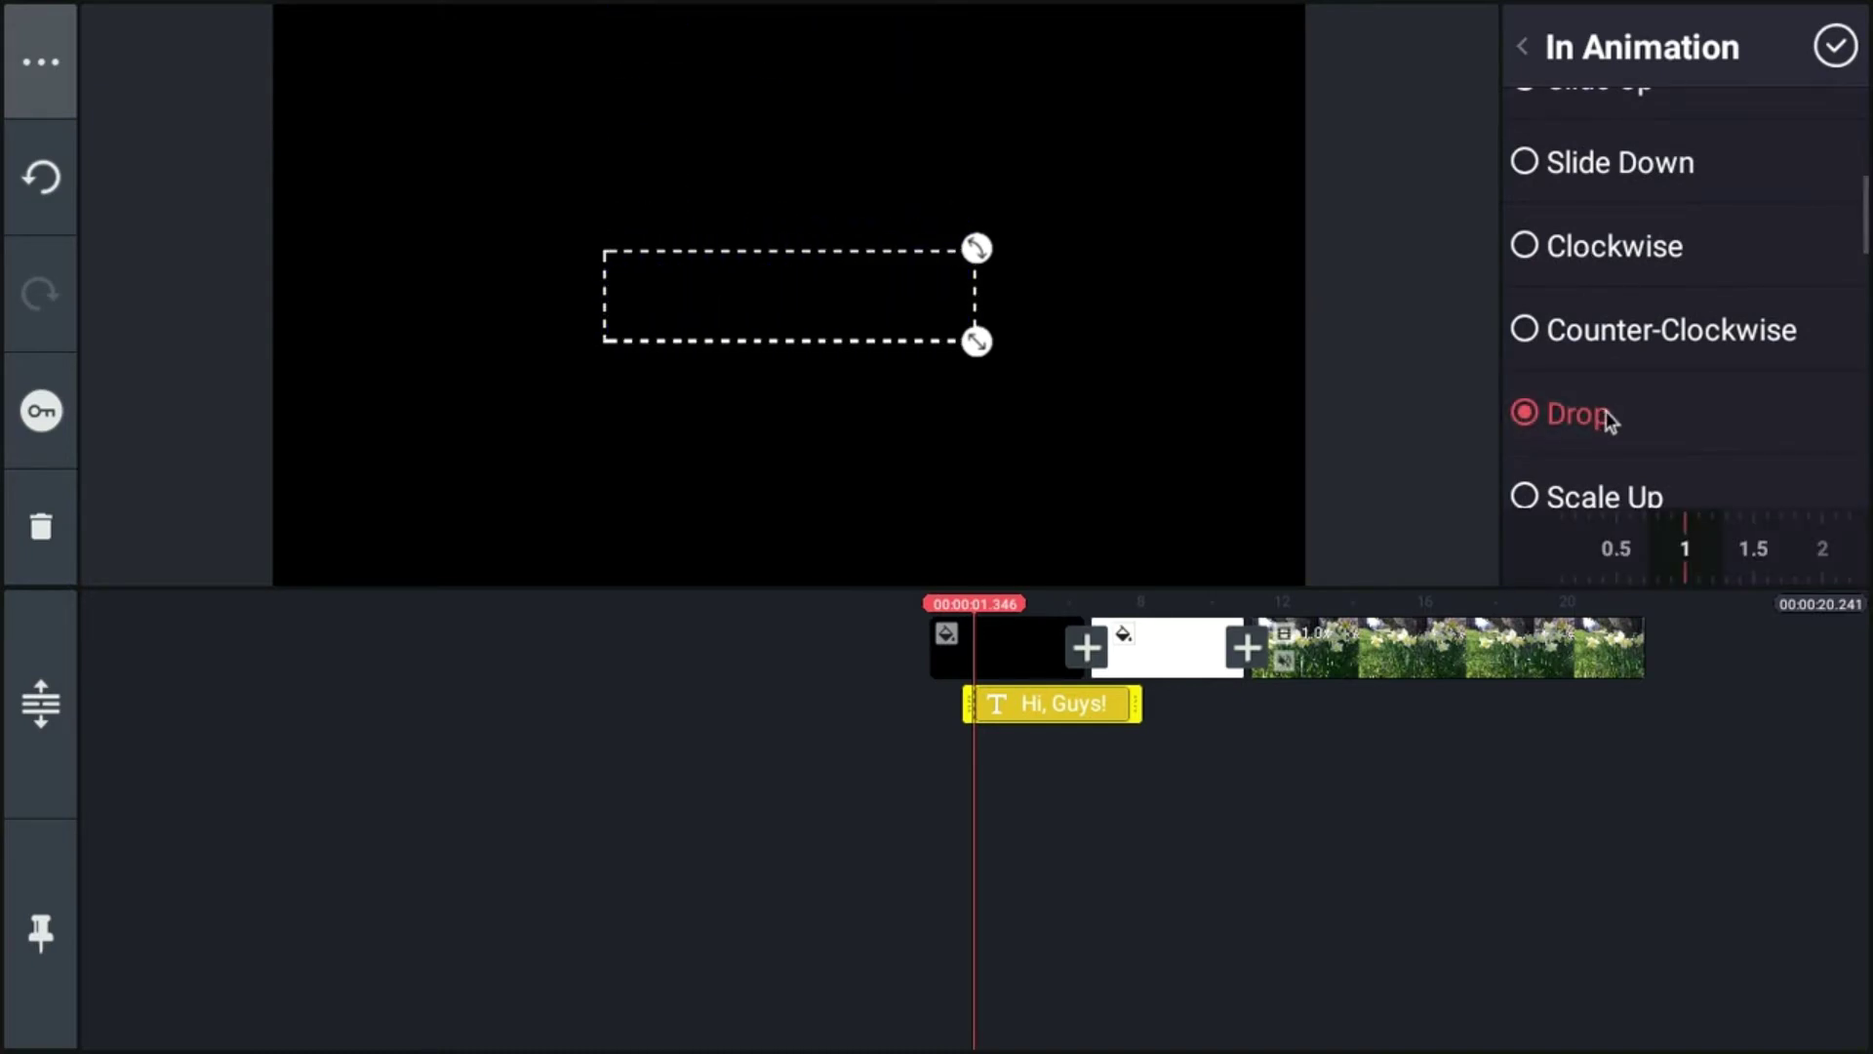
- Compare Scale Up and Scale Down entrances, settle on Drop, and reselect the text clip
scroll(1608, 417, up, 1)
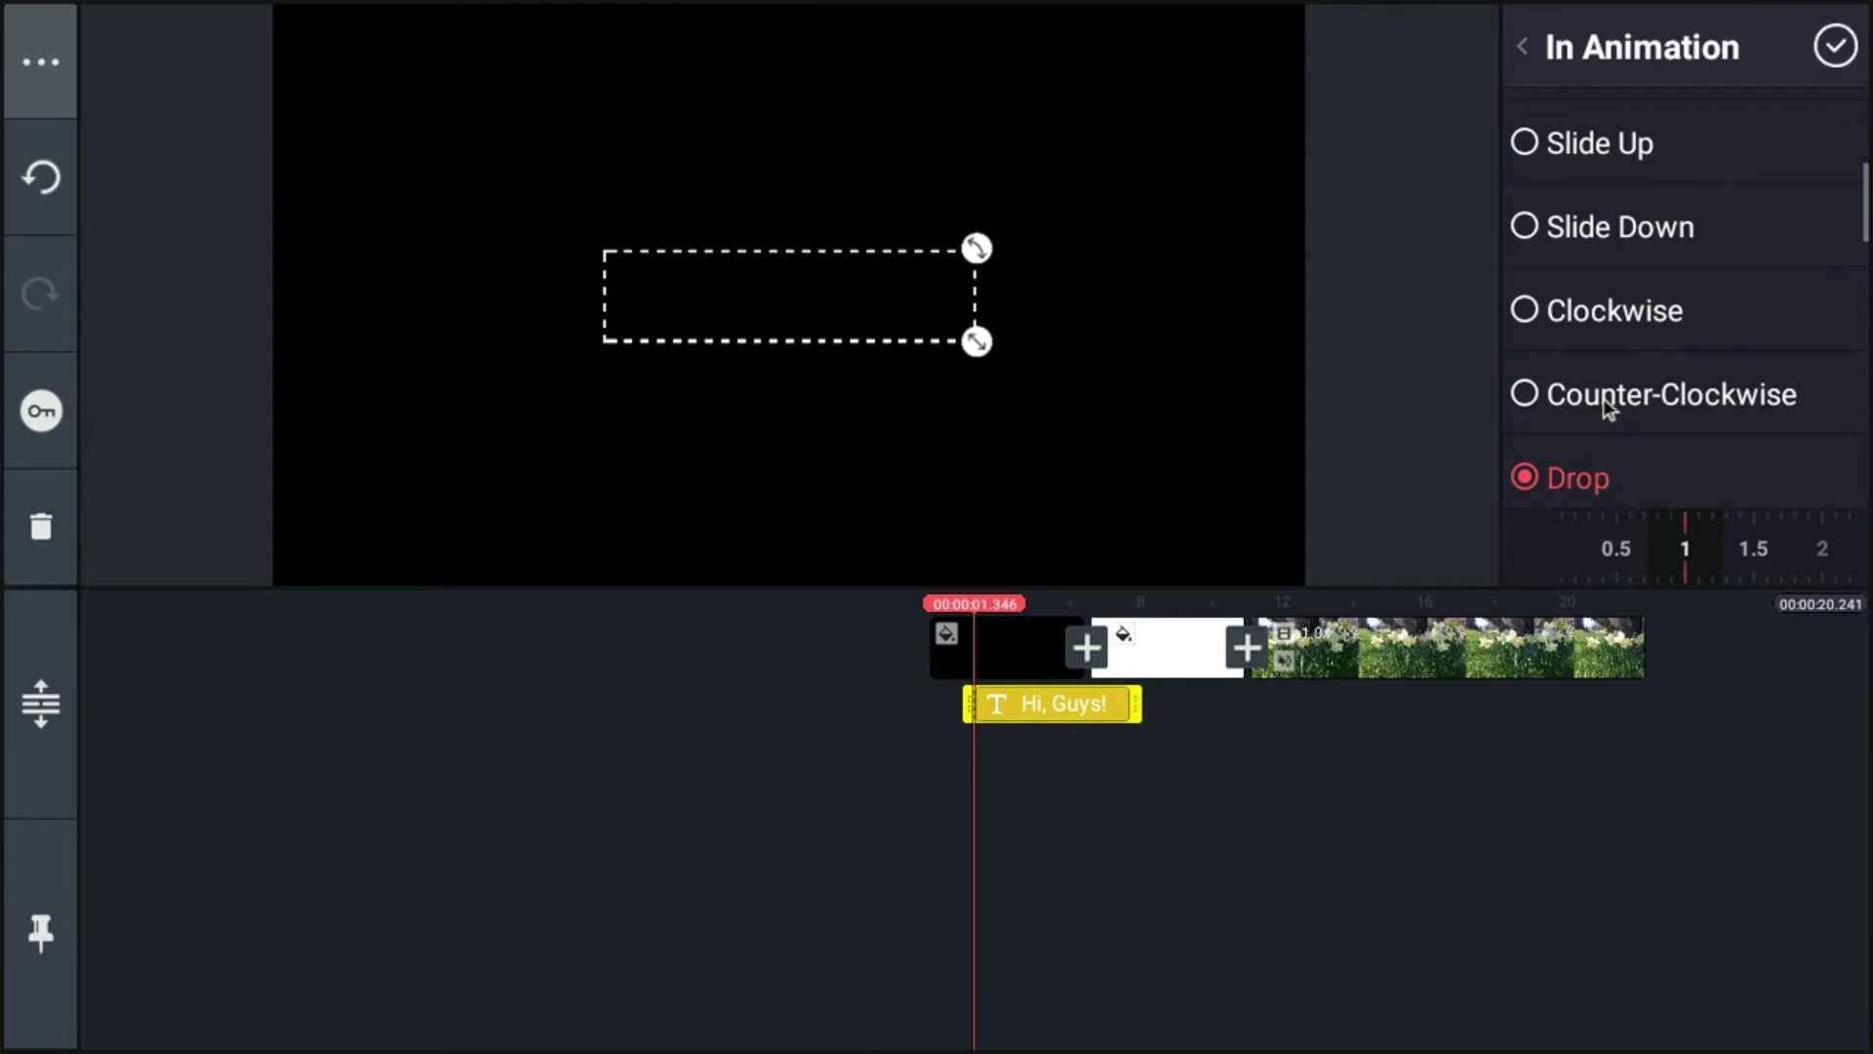
scroll(1608, 410, down, 3)
click(1608, 410)
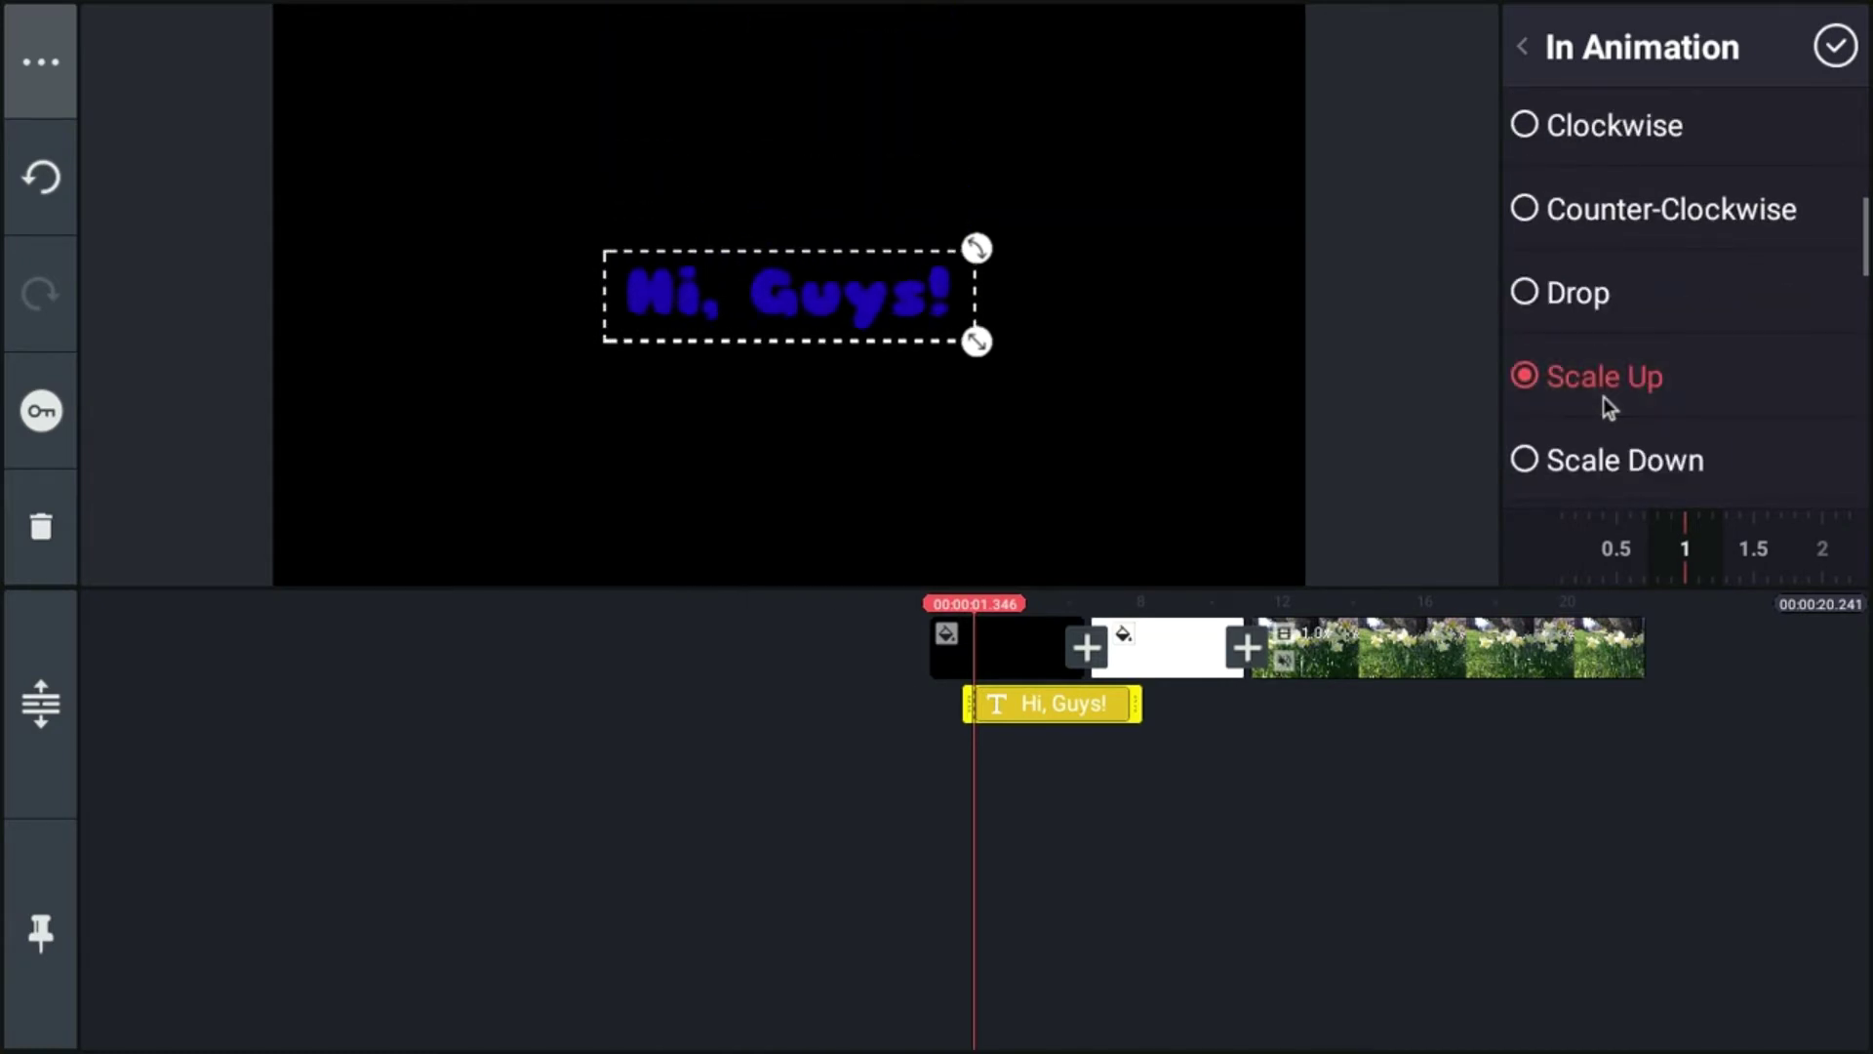
click(1611, 459)
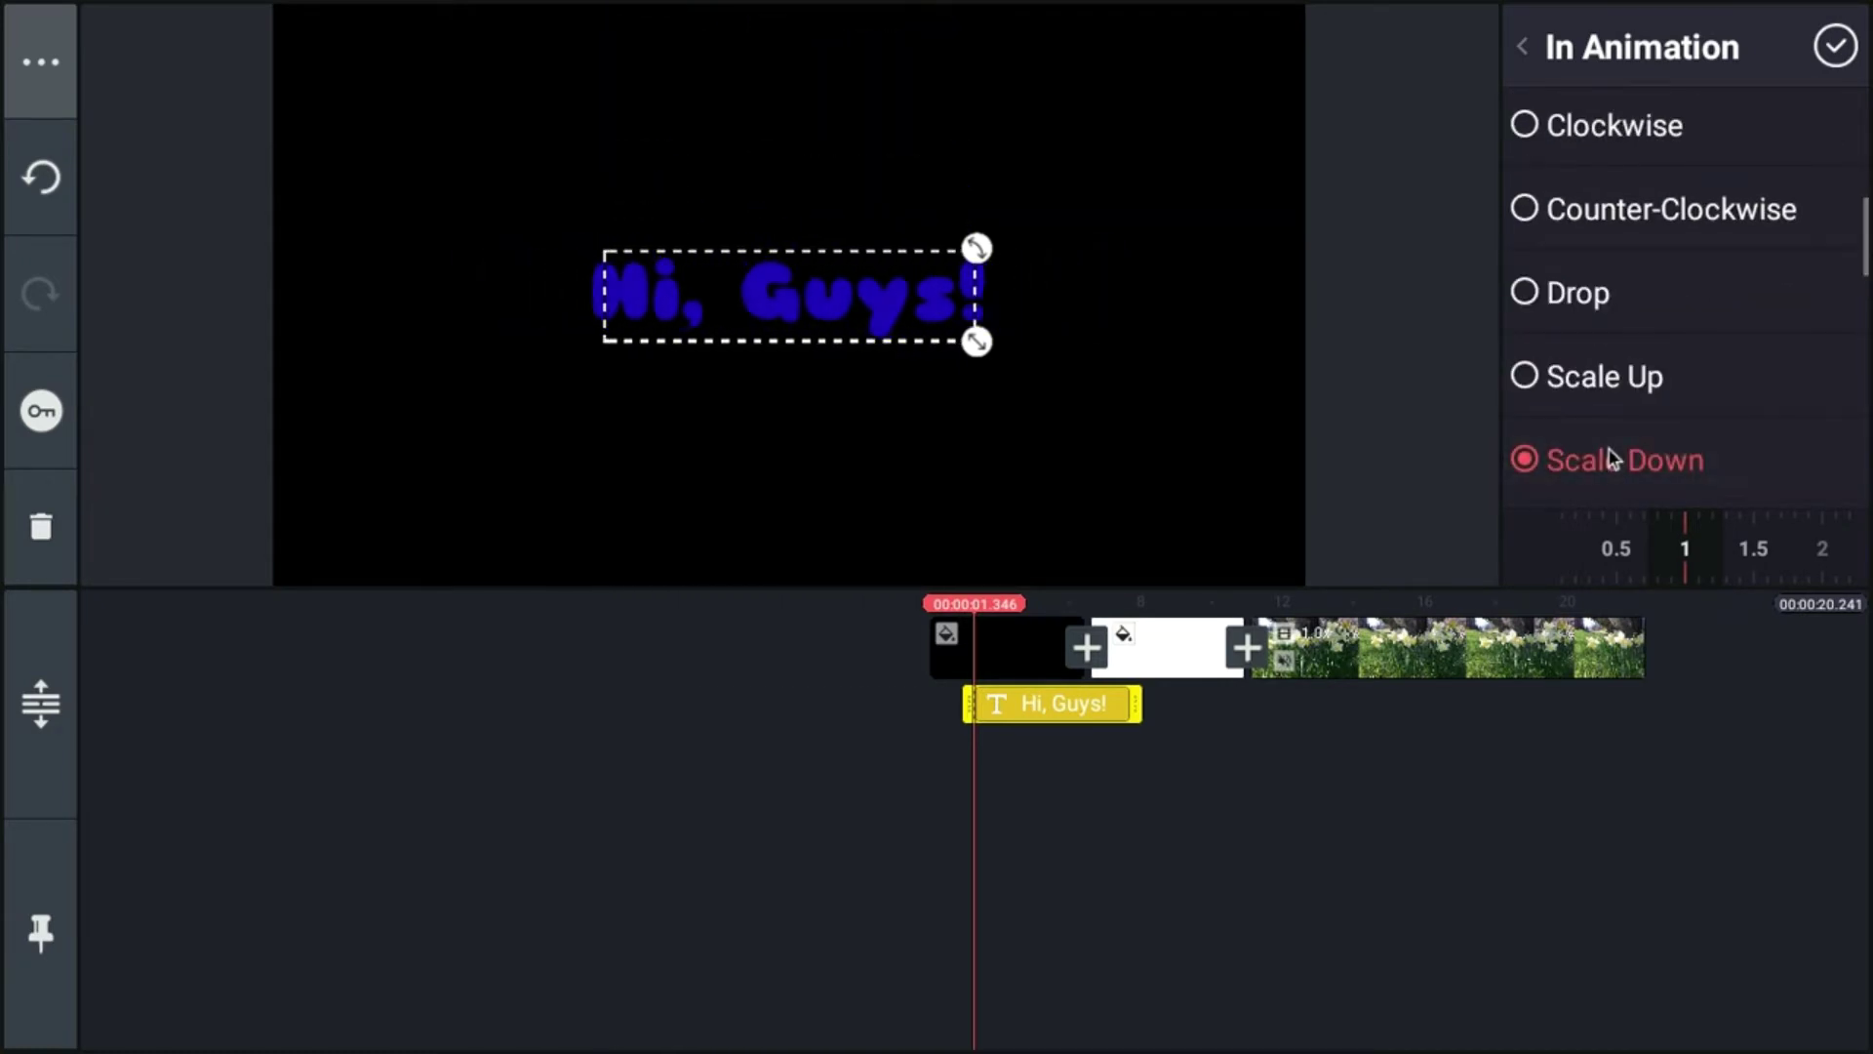
click(1569, 314)
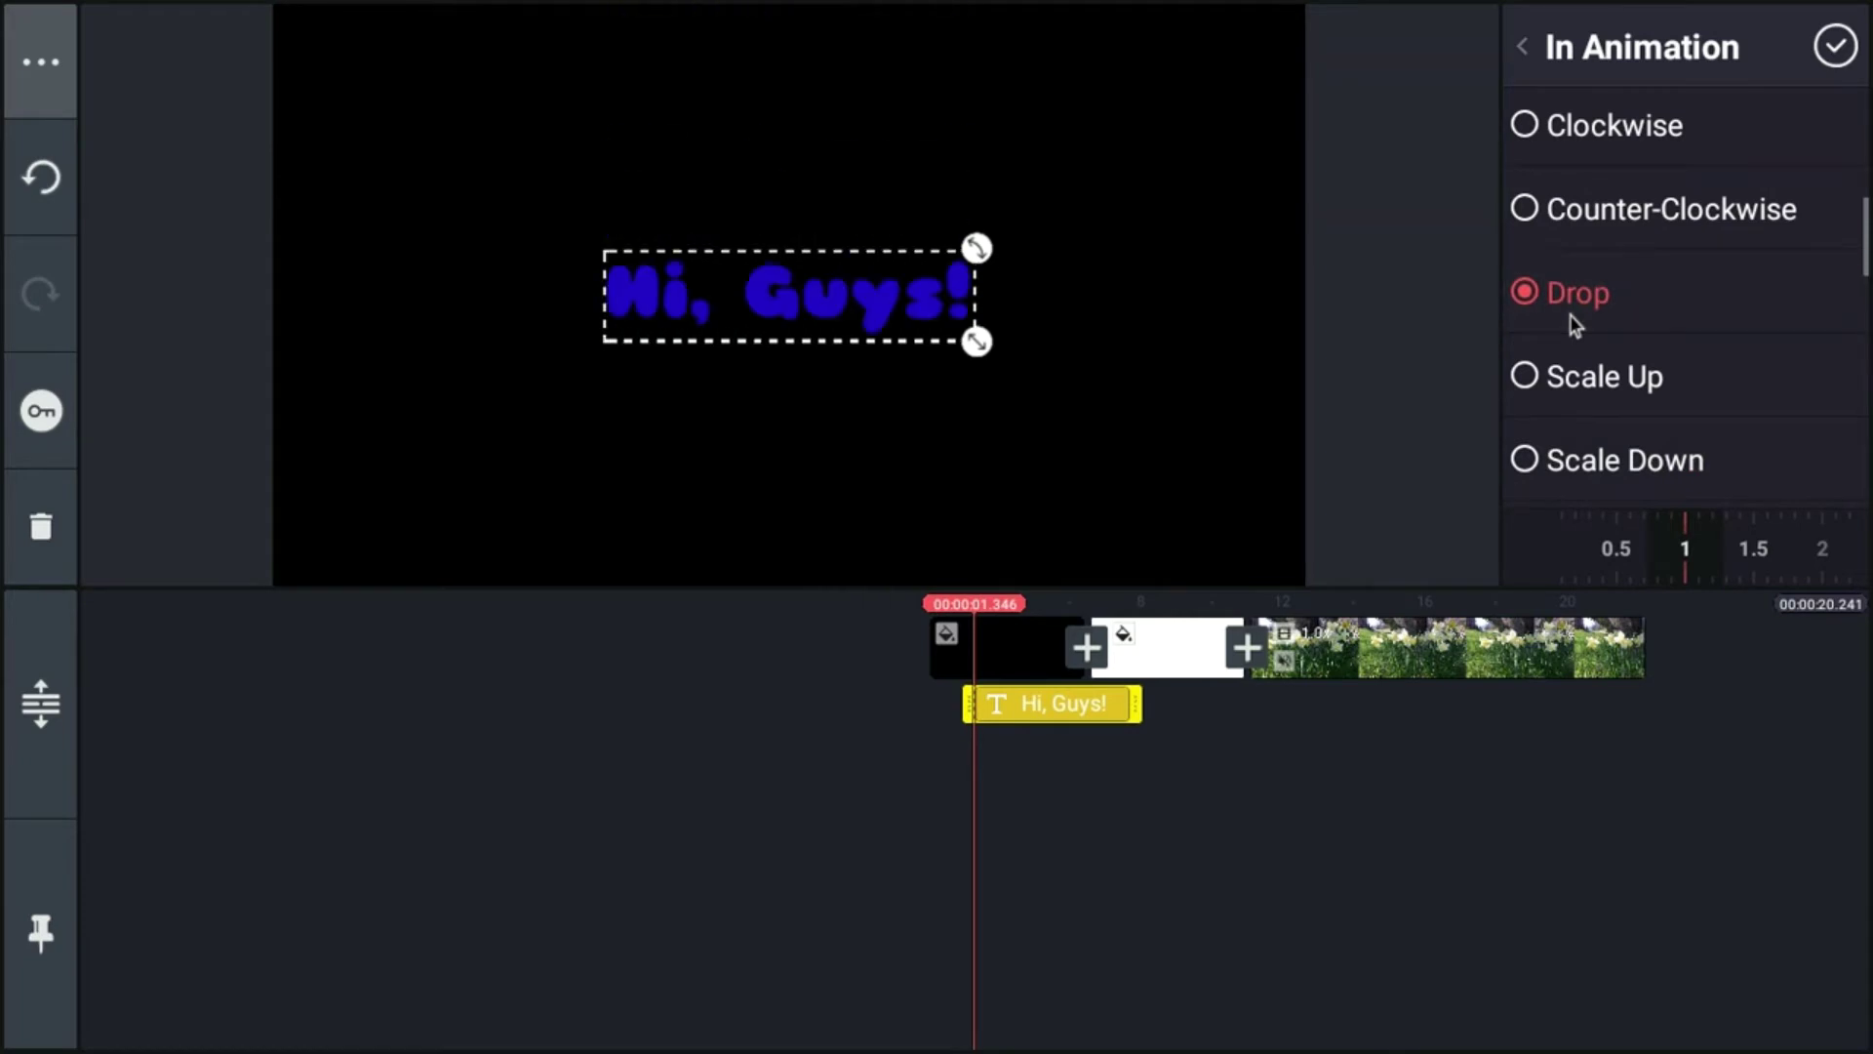
click(1837, 47)
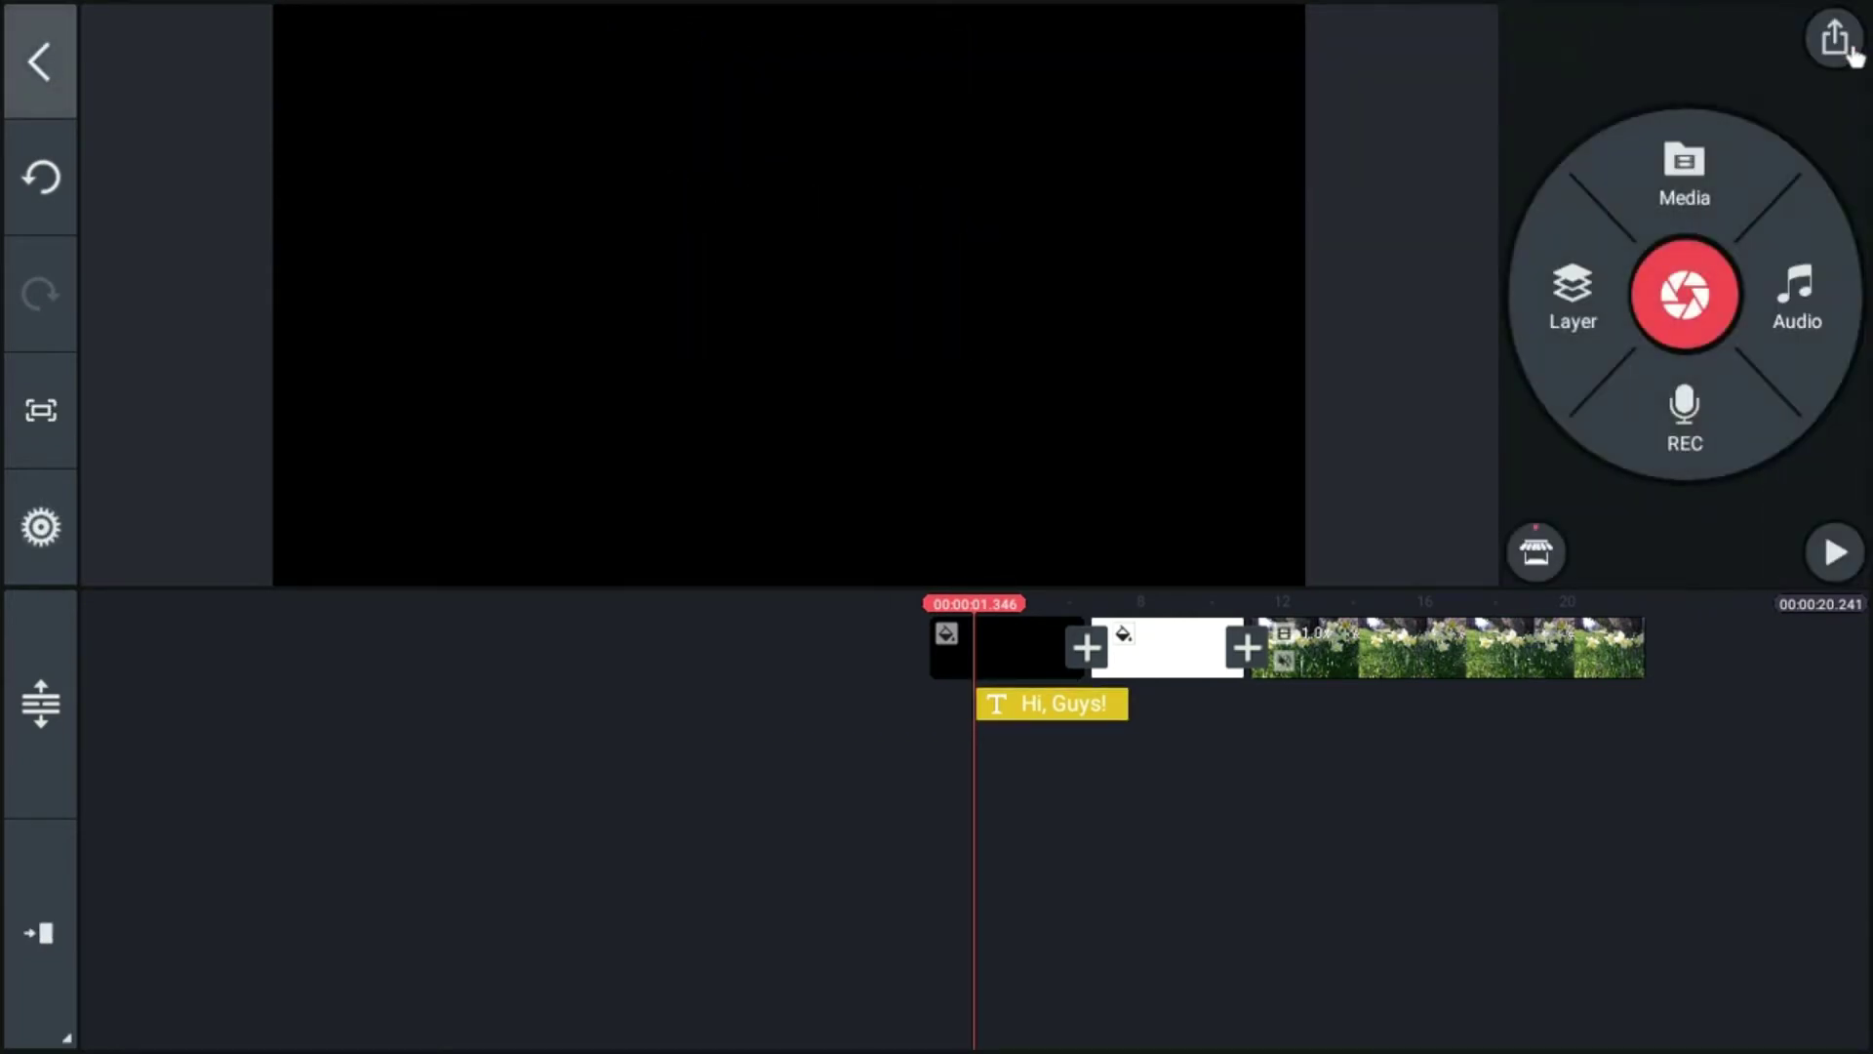
click(1076, 720)
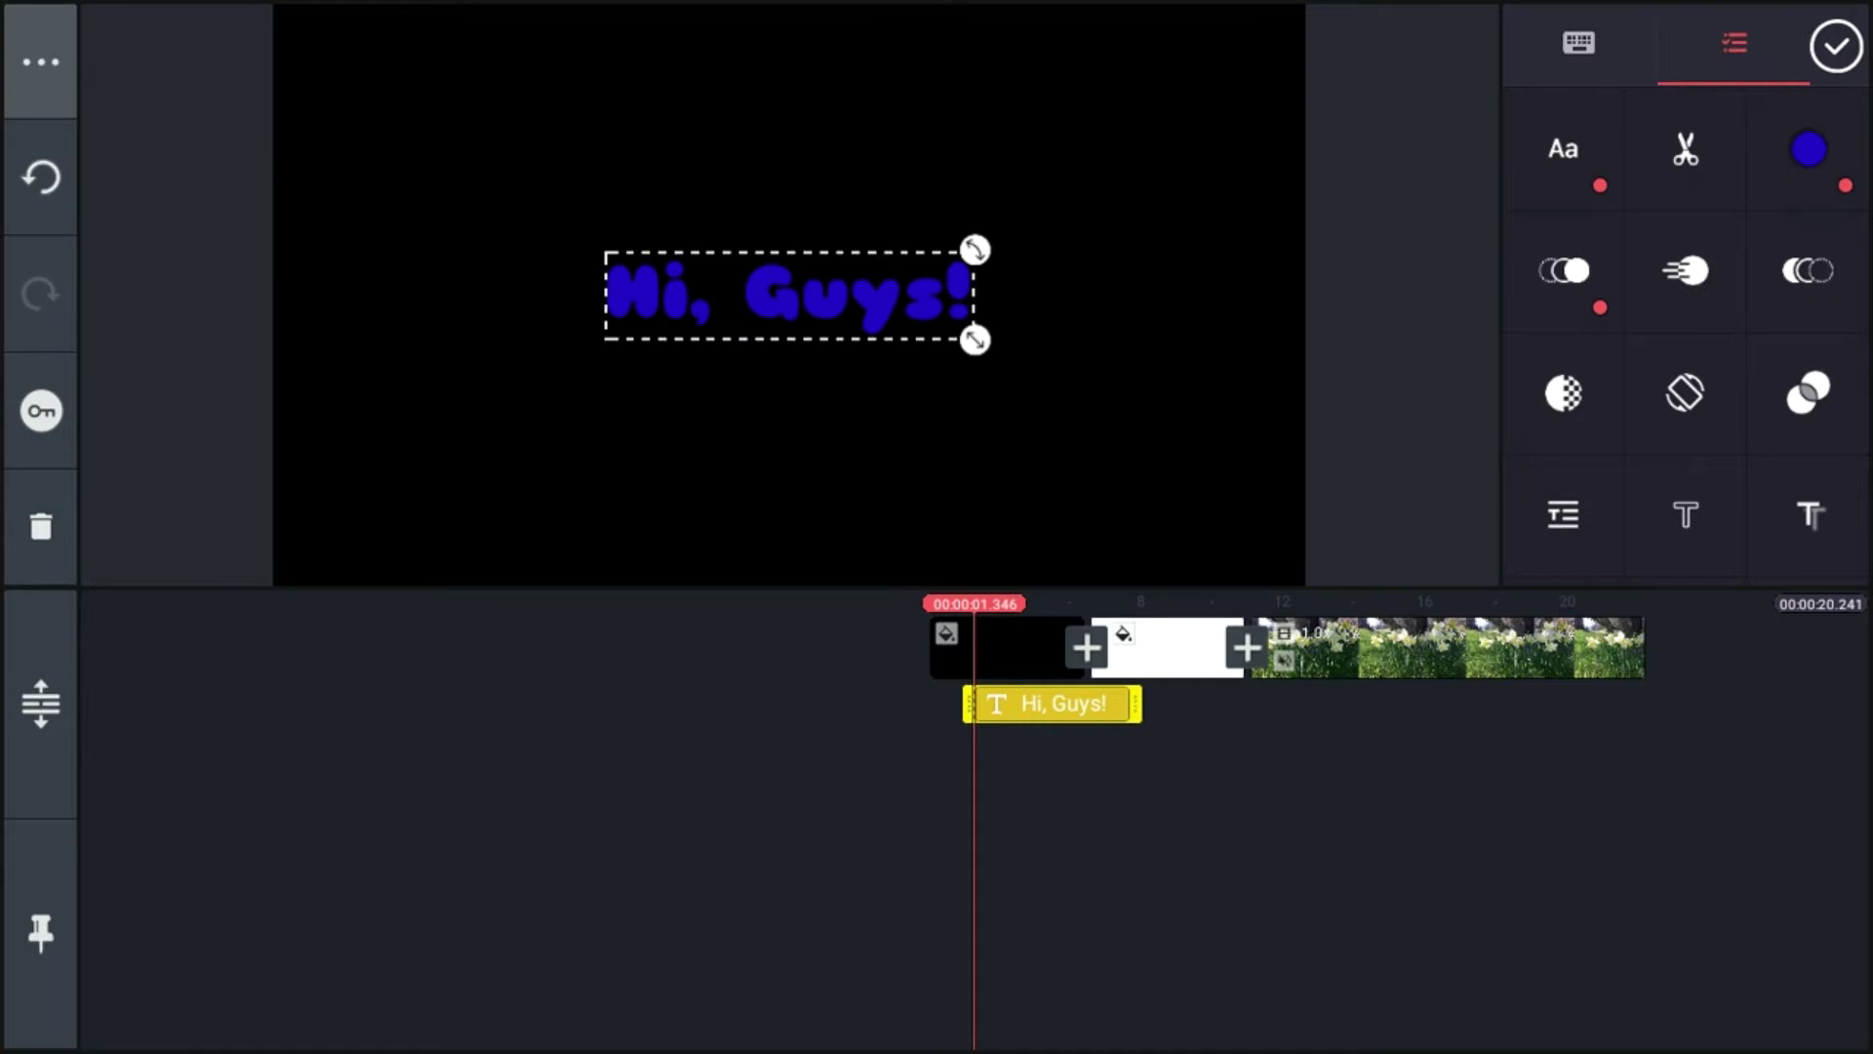
- Preview the Diverge, Wipe Left and Wipe Right exit animations on the text
click(1812, 281)
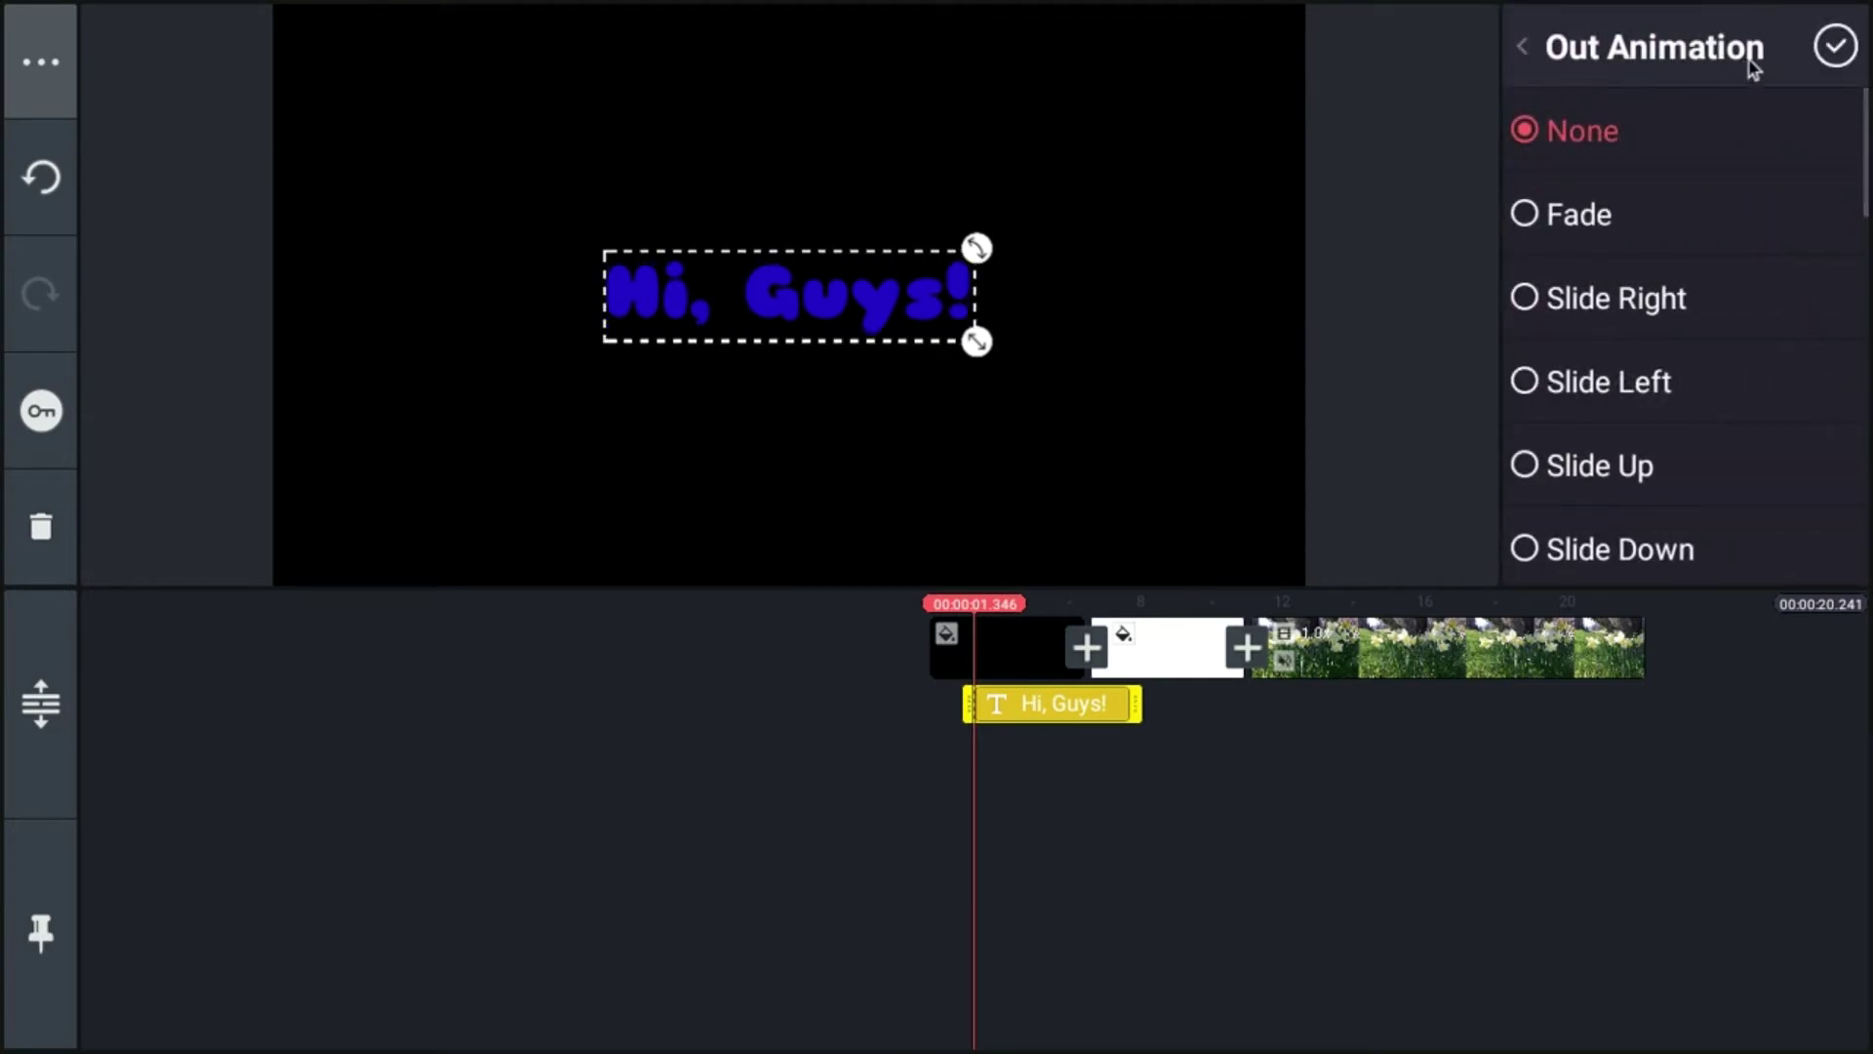
scroll(1578, 255, down, 7)
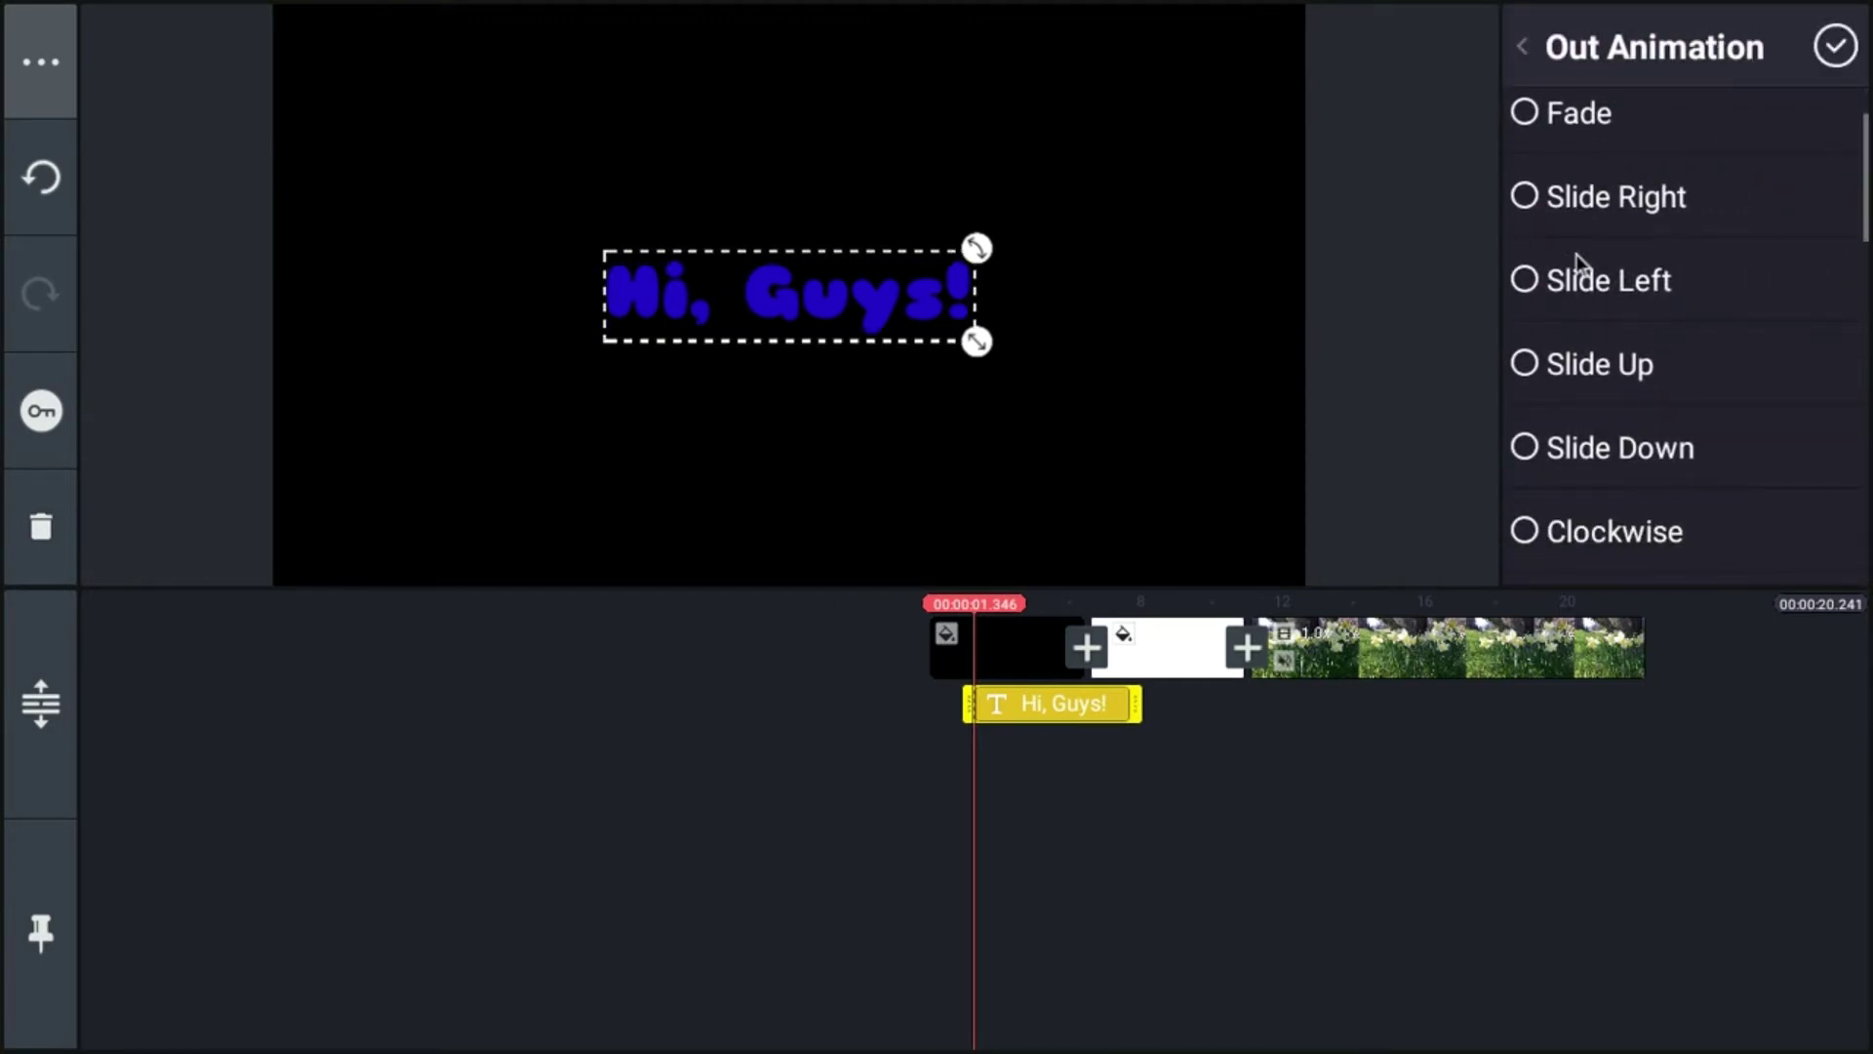
scroll(1575, 251, down, 4)
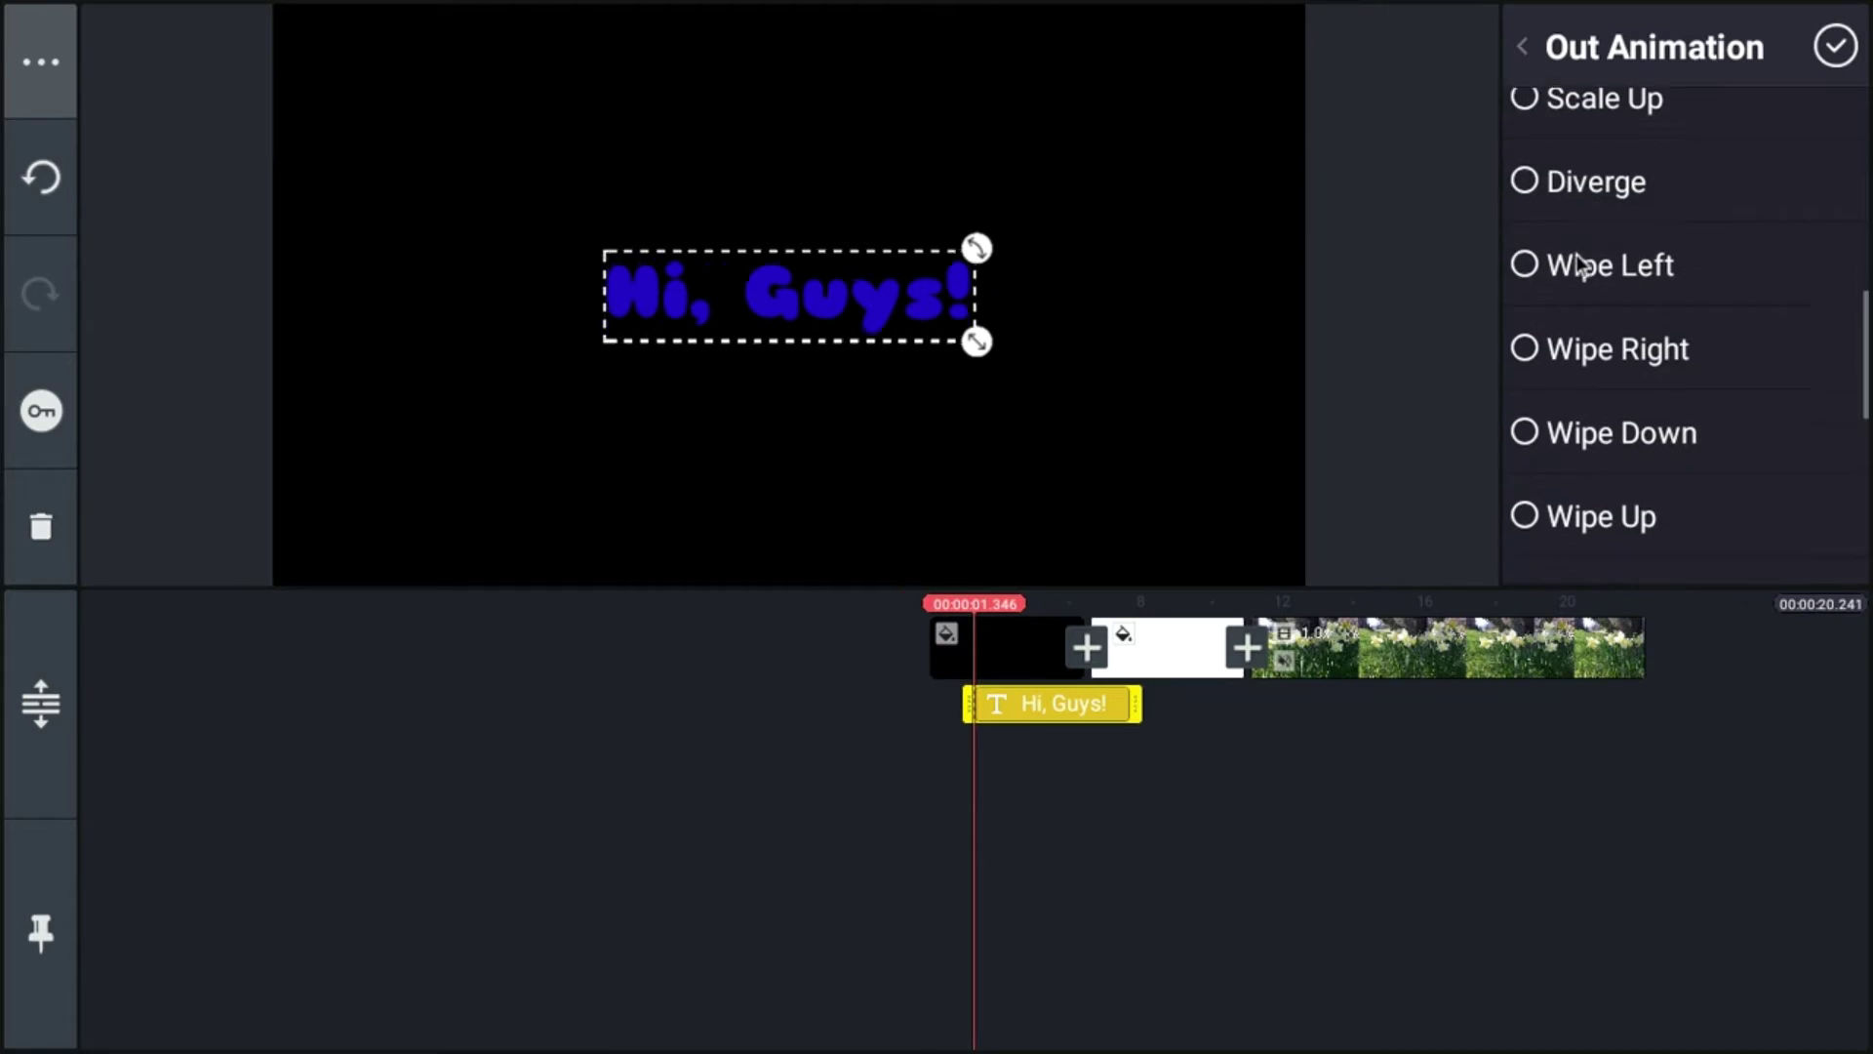
scroll(1575, 244, up, 1)
scroll(1581, 251, up, 1)
click(1584, 214)
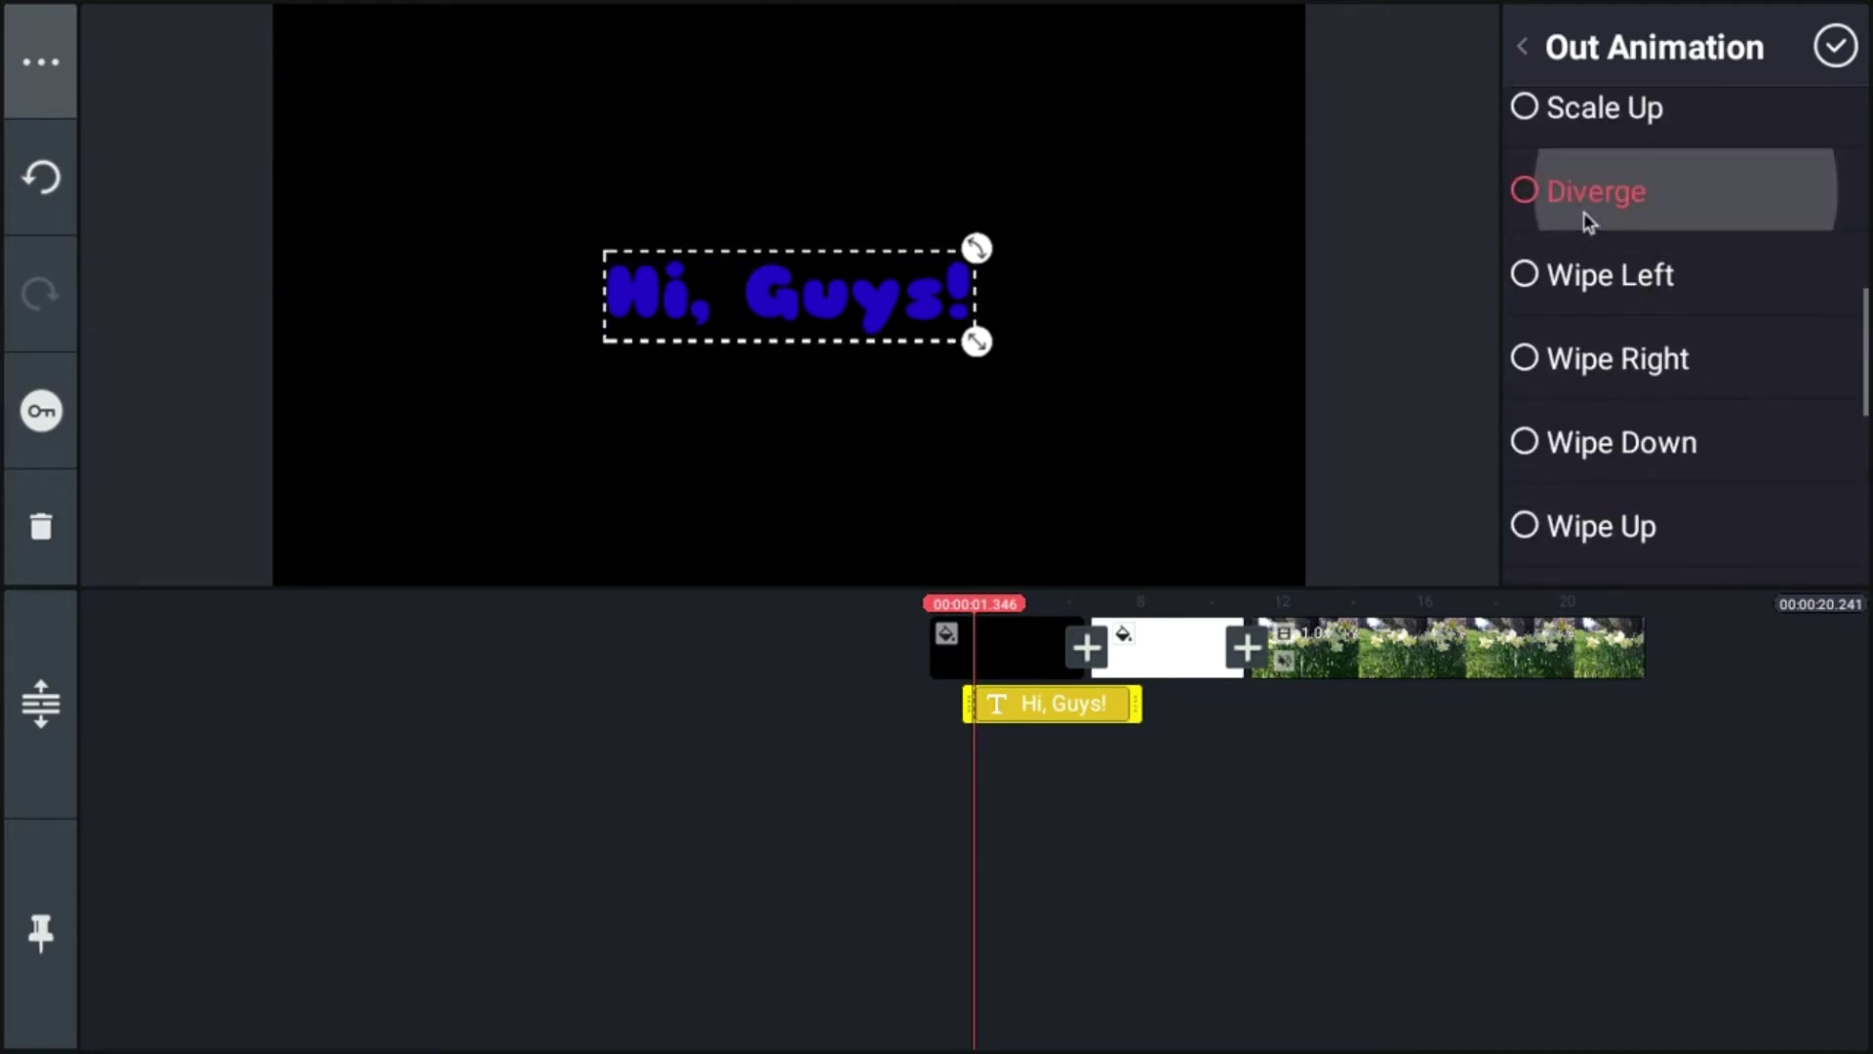
click(1598, 264)
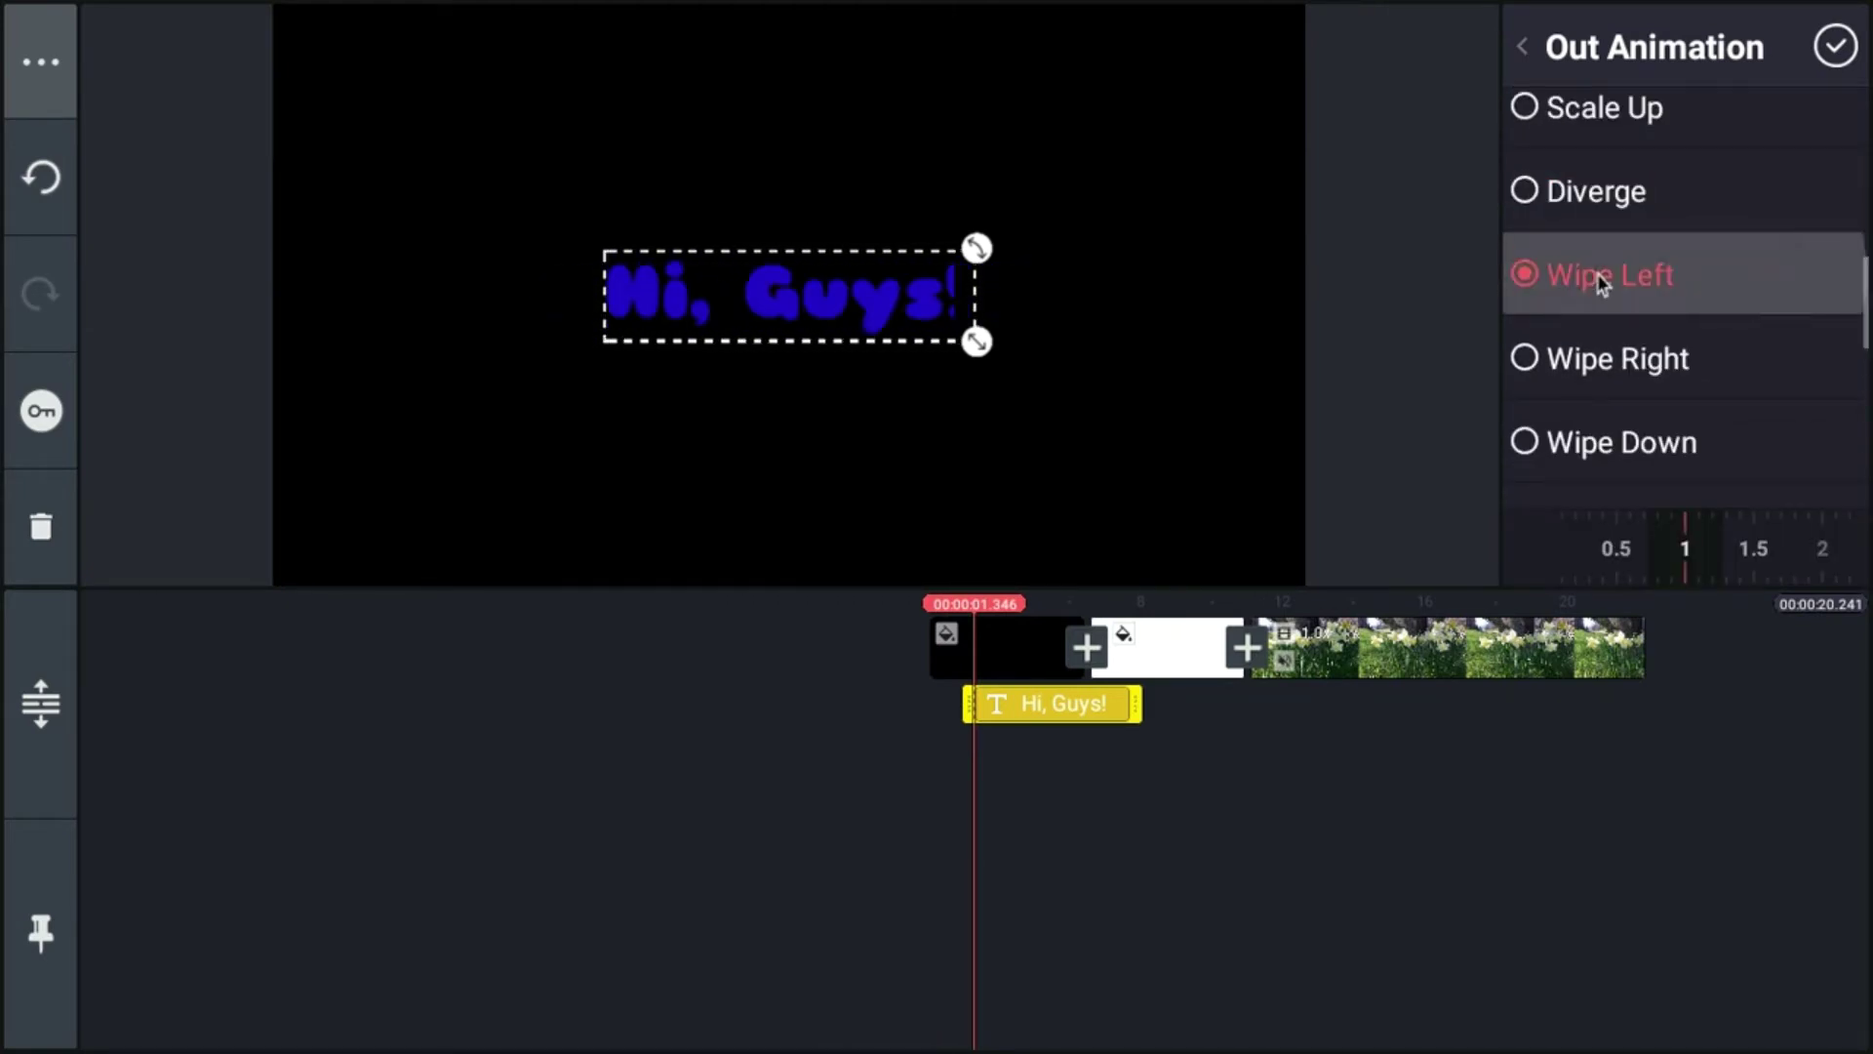
click(1630, 383)
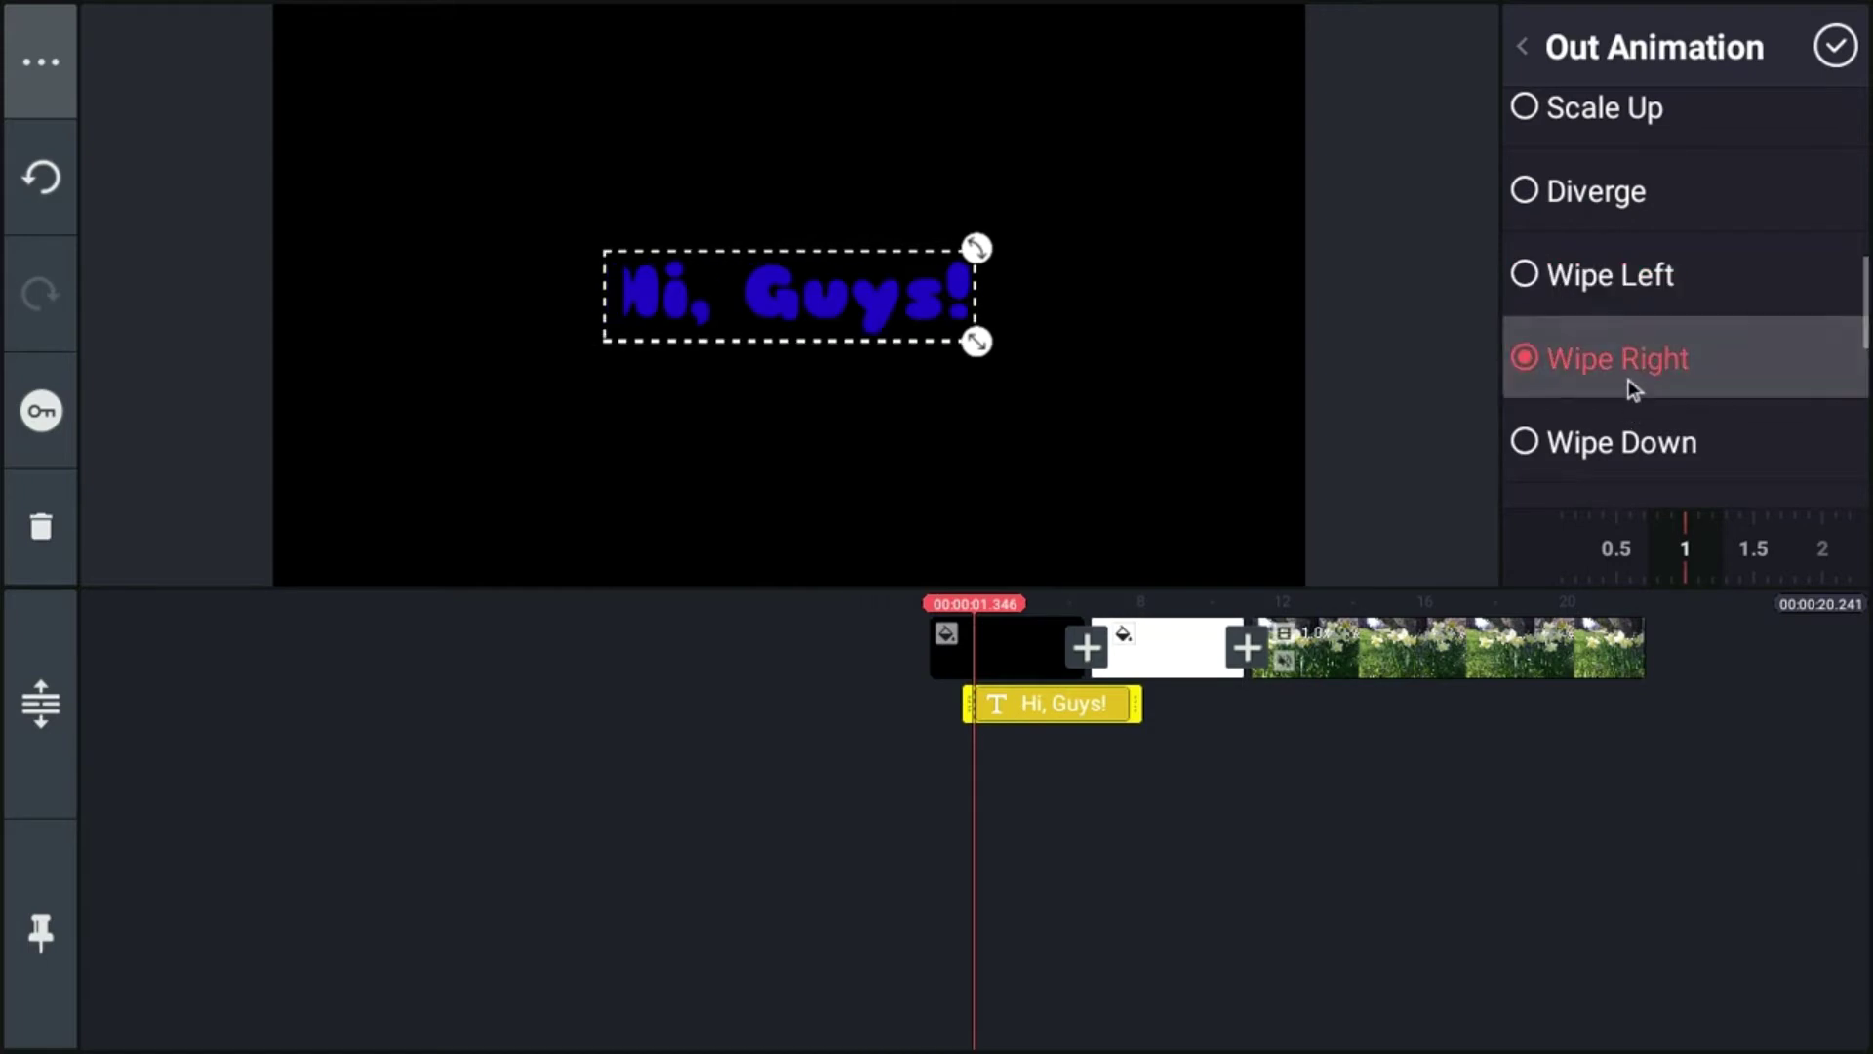
- Apply the Scale Down exit animation with a 1.5-second duration
scroll(1630, 382, up, 2)
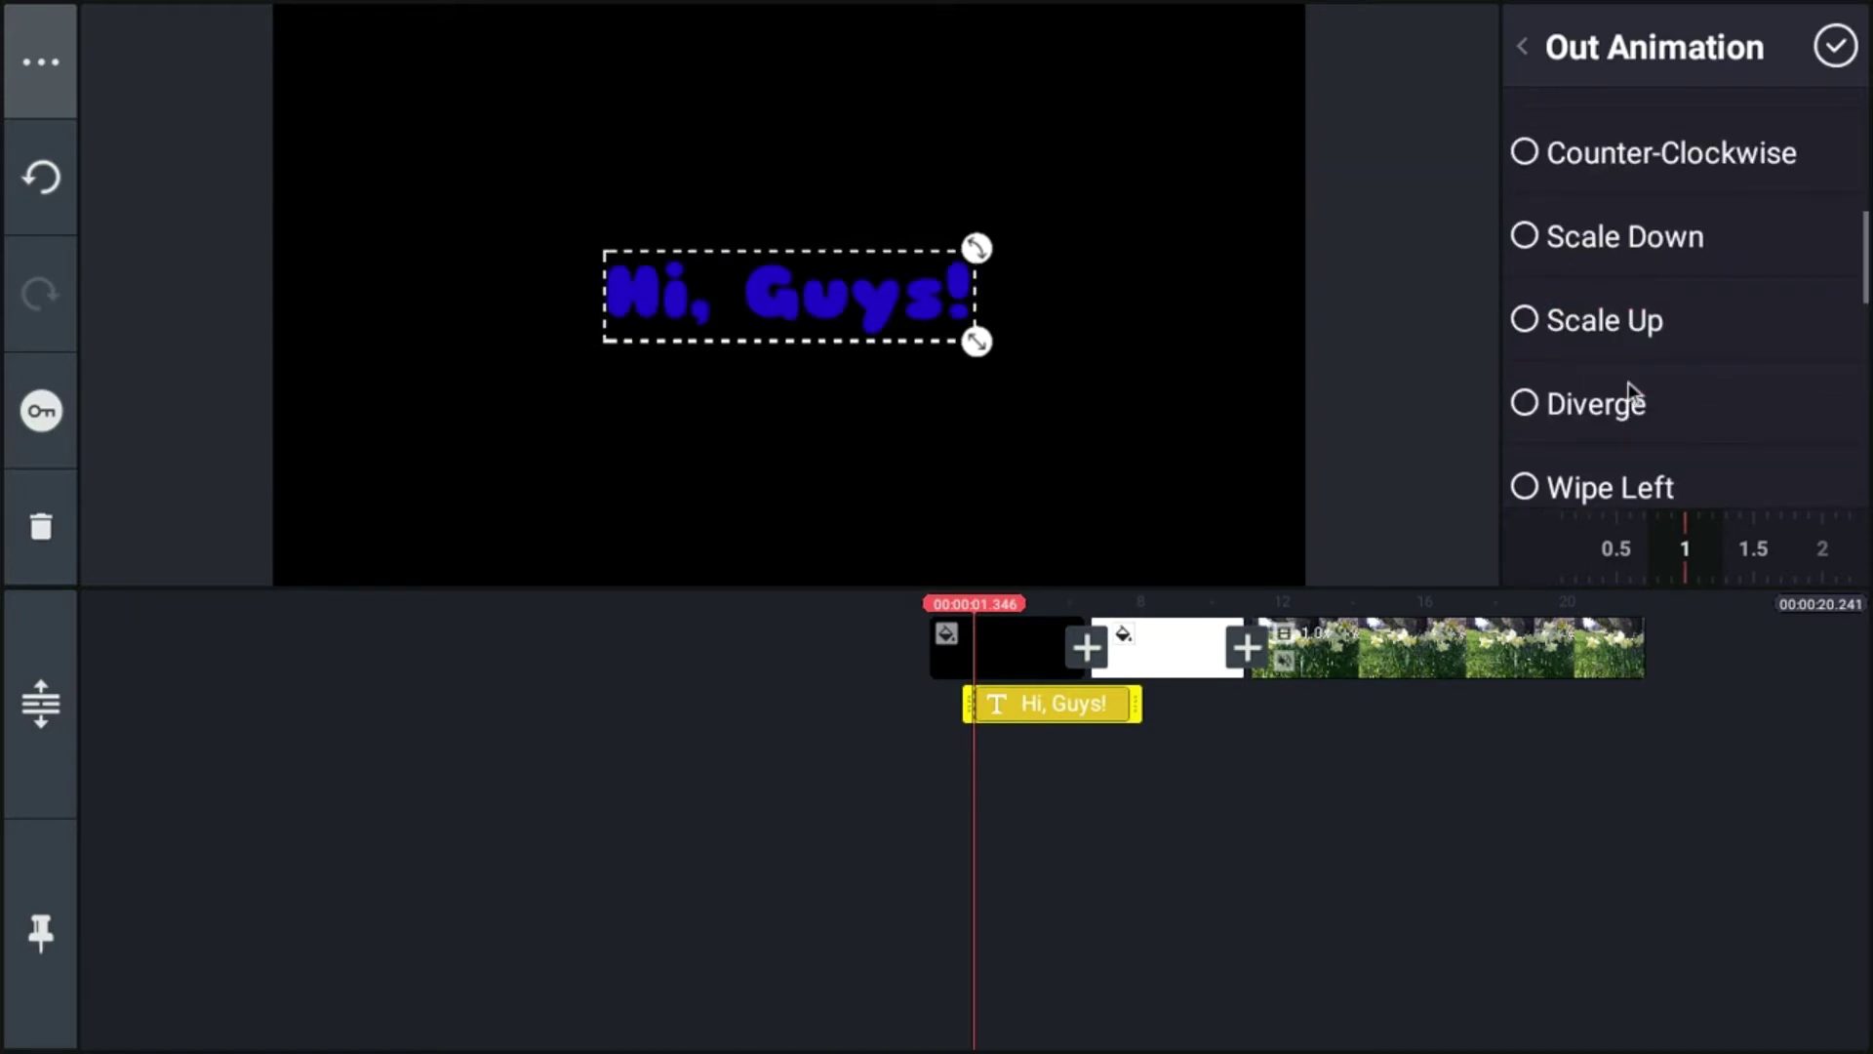
click(1608, 258)
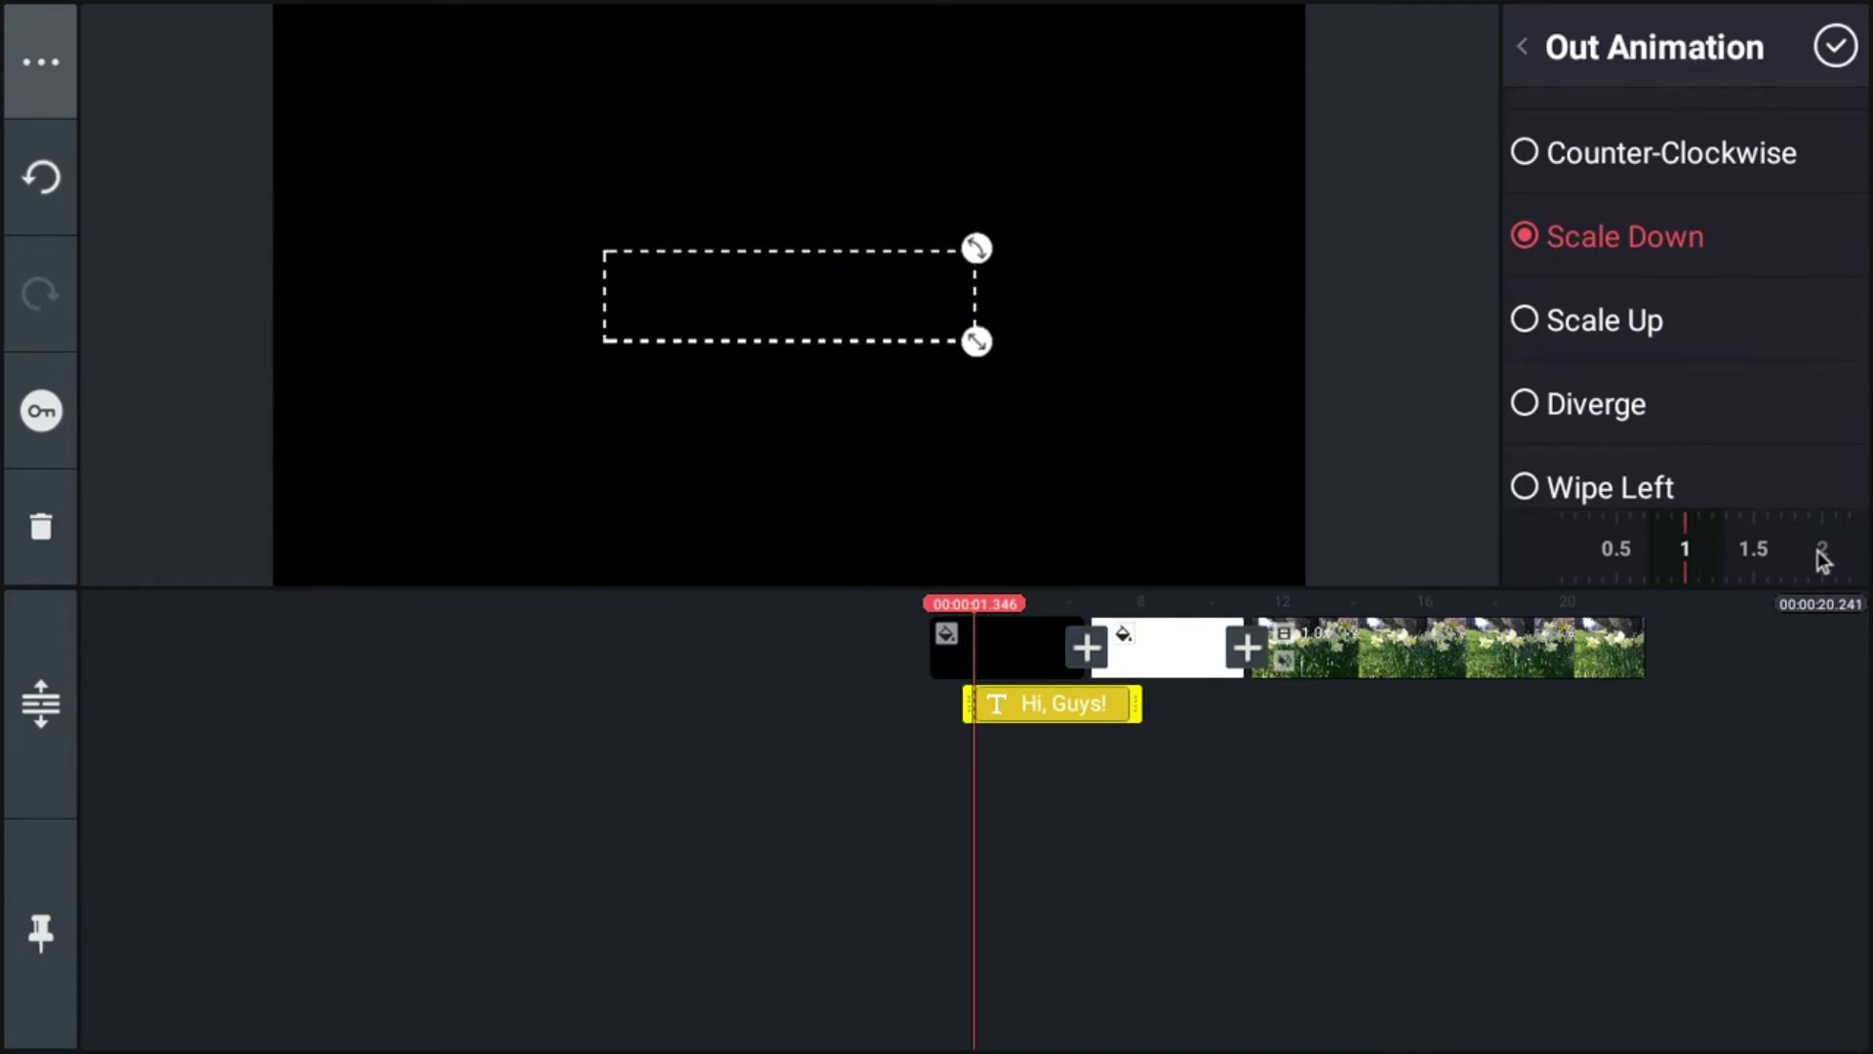
mouse_move(1729, 570)
mouse_down()
mouse_move(1664, 551)
mouse_move(1766, 564)
mouse_move(1864, 531)
mouse_move(1827, 571)
mouse_move(1727, 590)
mouse_move(1778, 577)
mouse_move(1748, 576)
mouse_up()
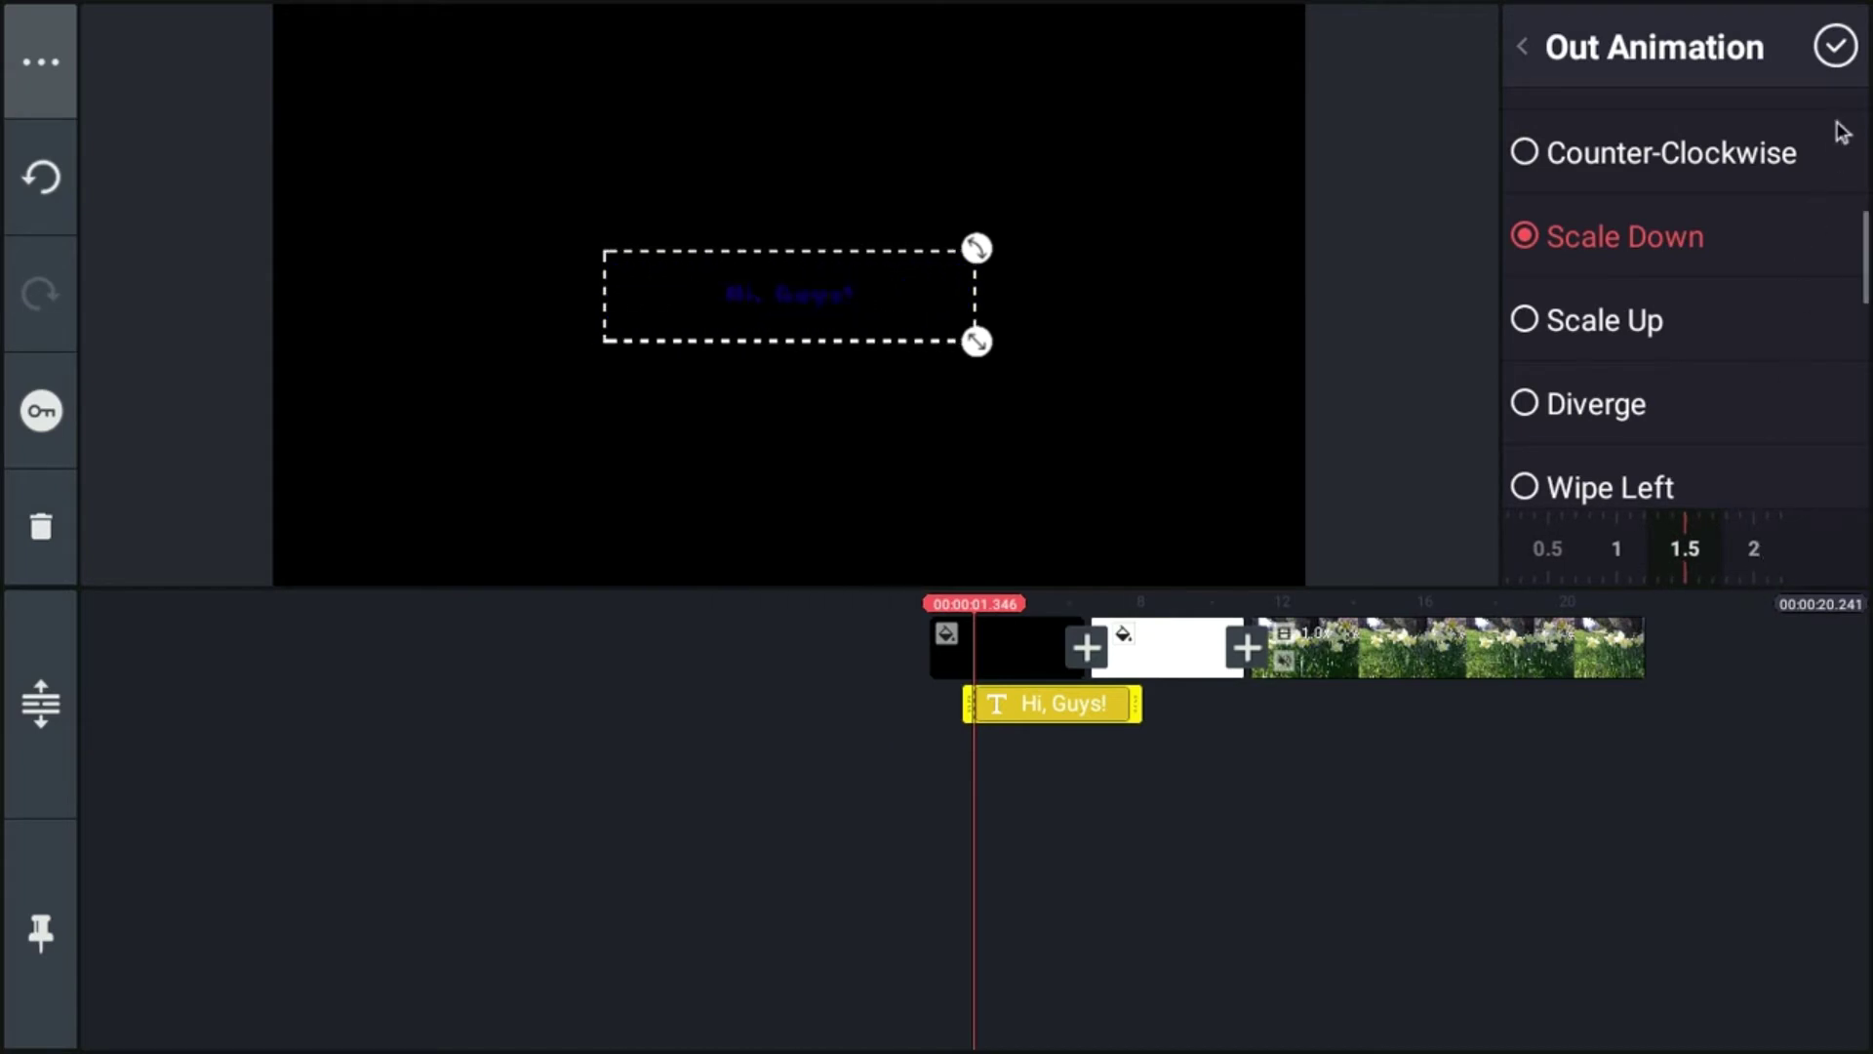
click(1838, 48)
- Play the project from 0:00, then stop and scrub to about six seconds
drag(1381, 900, 1531, 882)
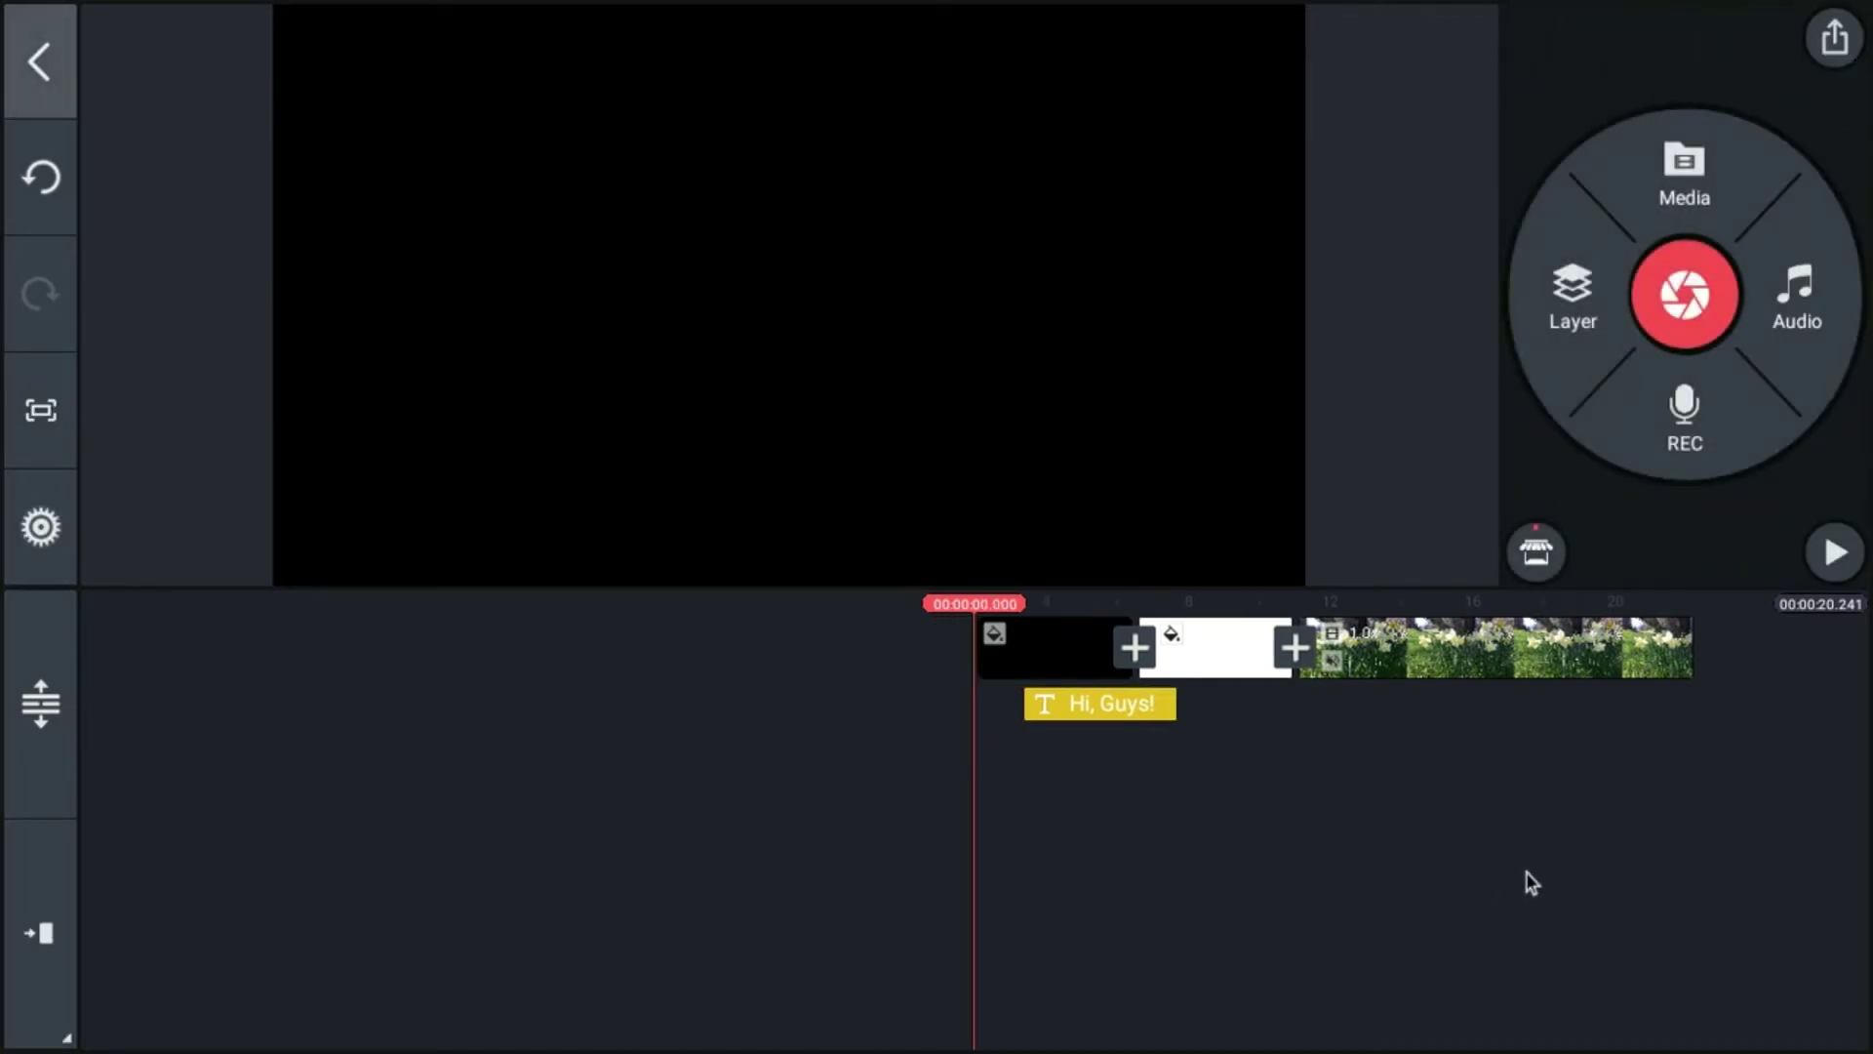
click(1835, 553)
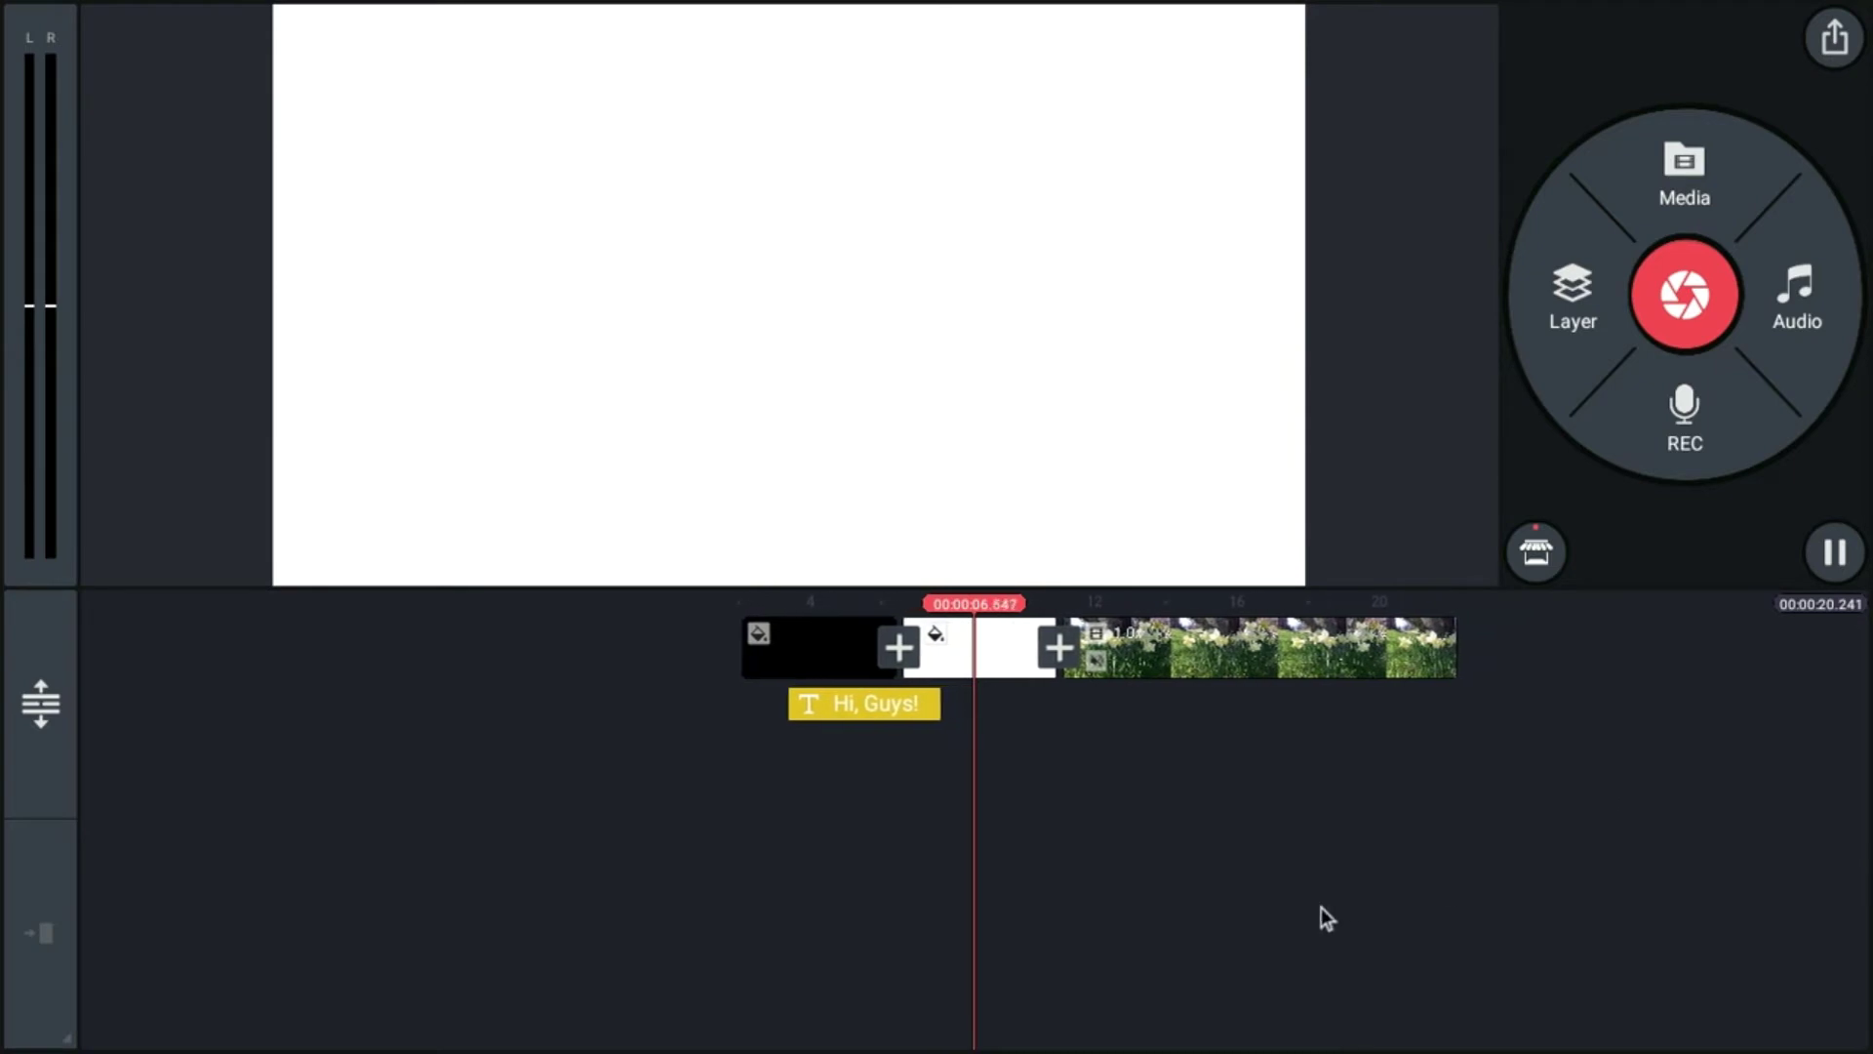
drag(1248, 912, 1555, 786)
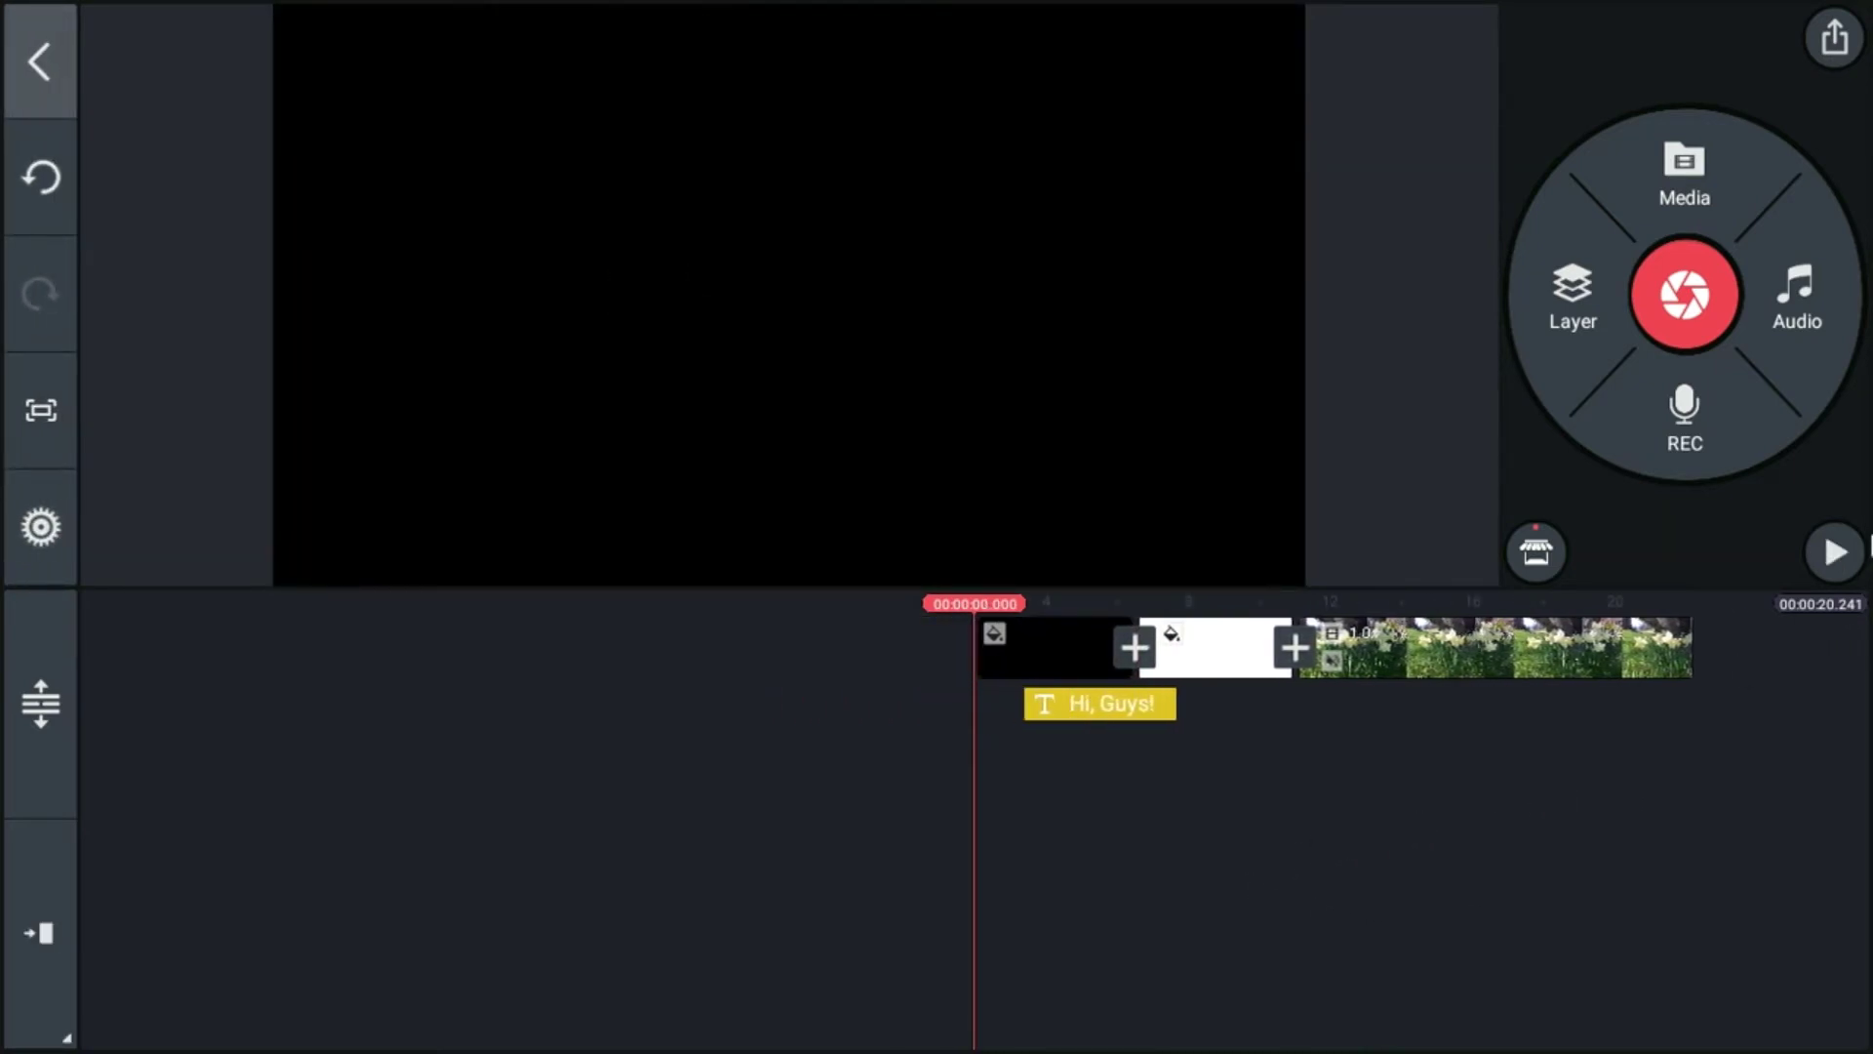
- Select the 'Hi, Guys!' text clip and show its Overall Animation options
click(1153, 717)
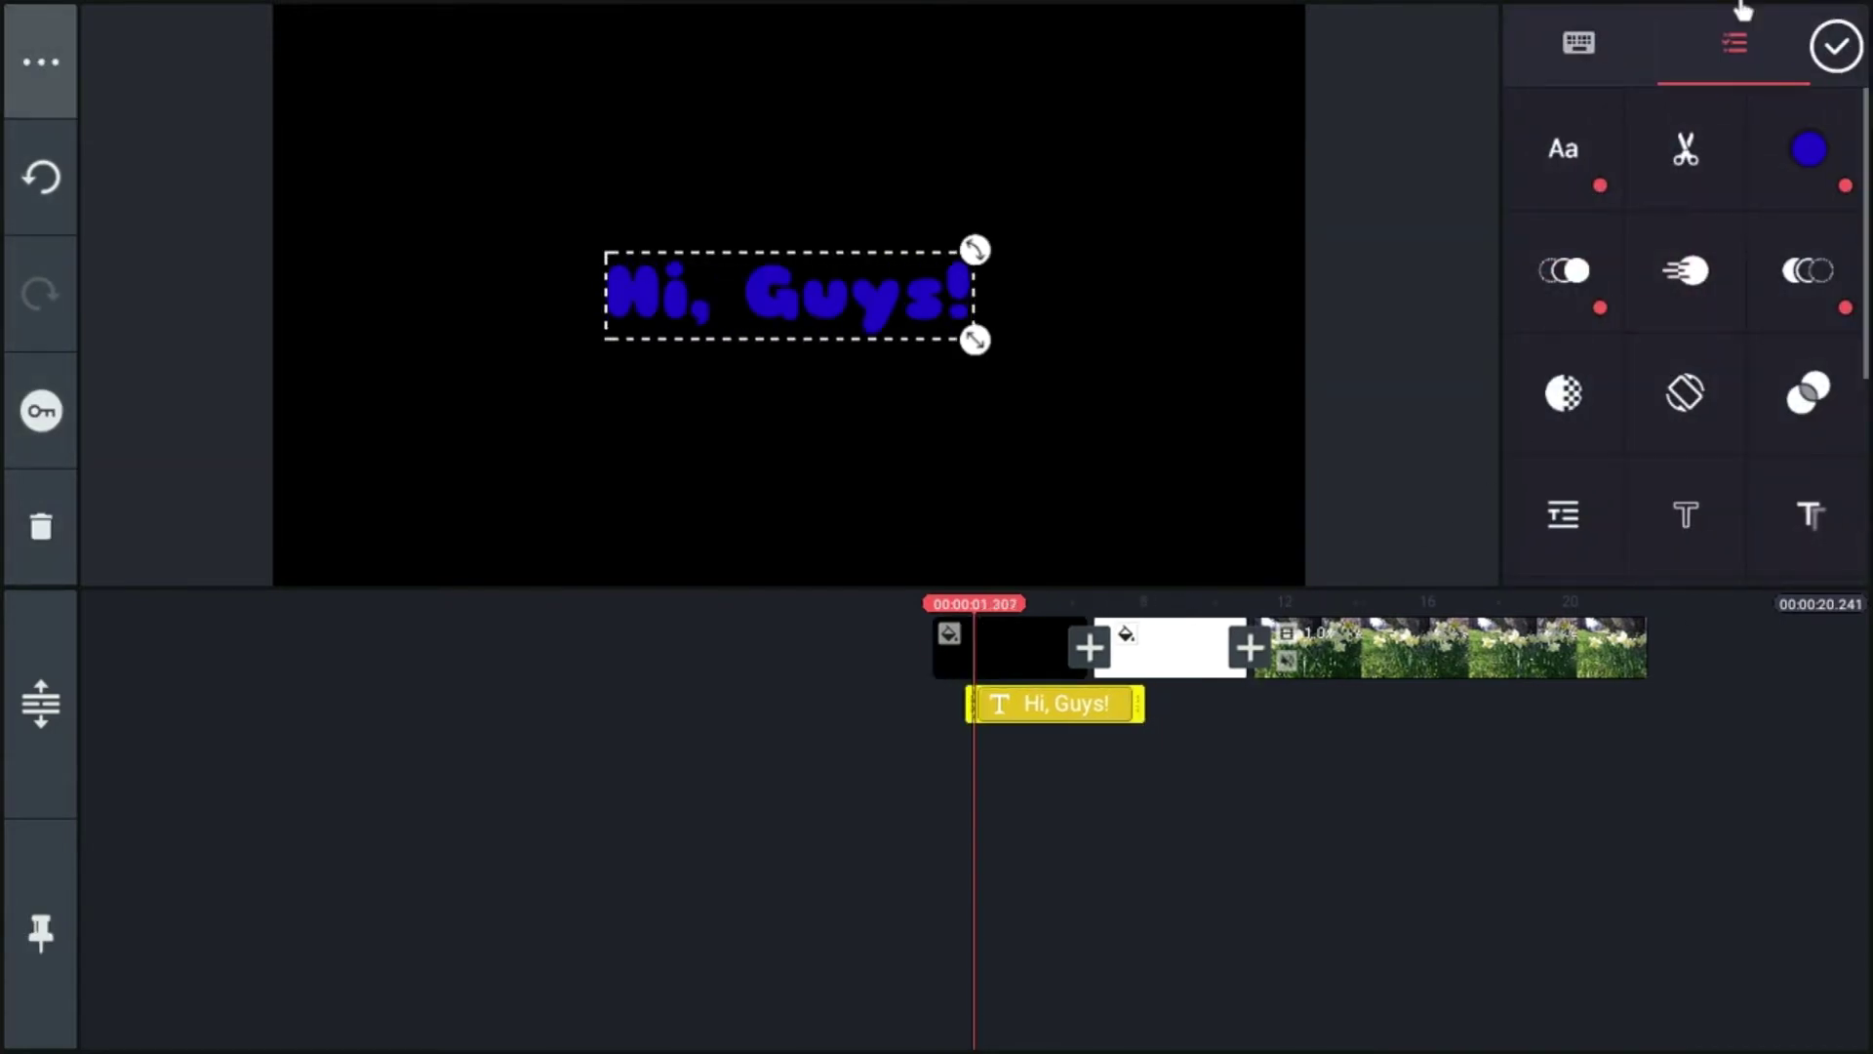
scroll(1700, 308, down, 1)
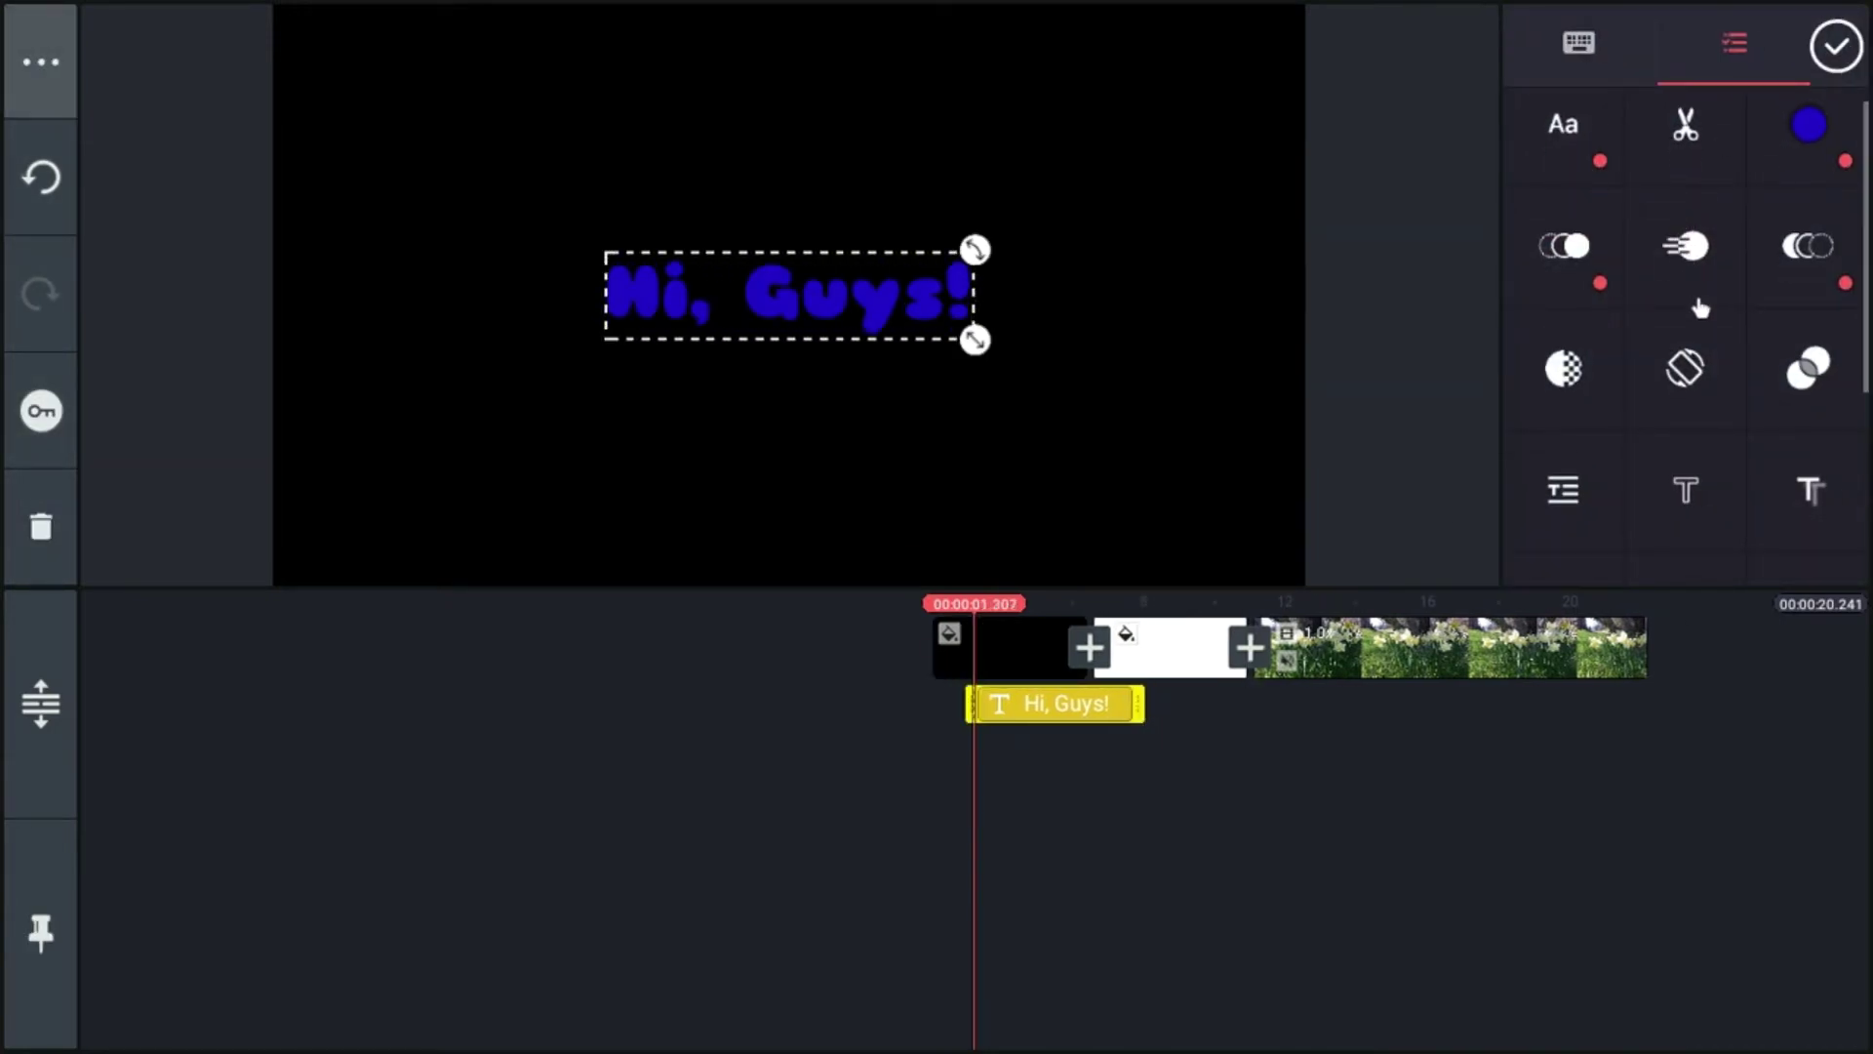
click(1689, 251)
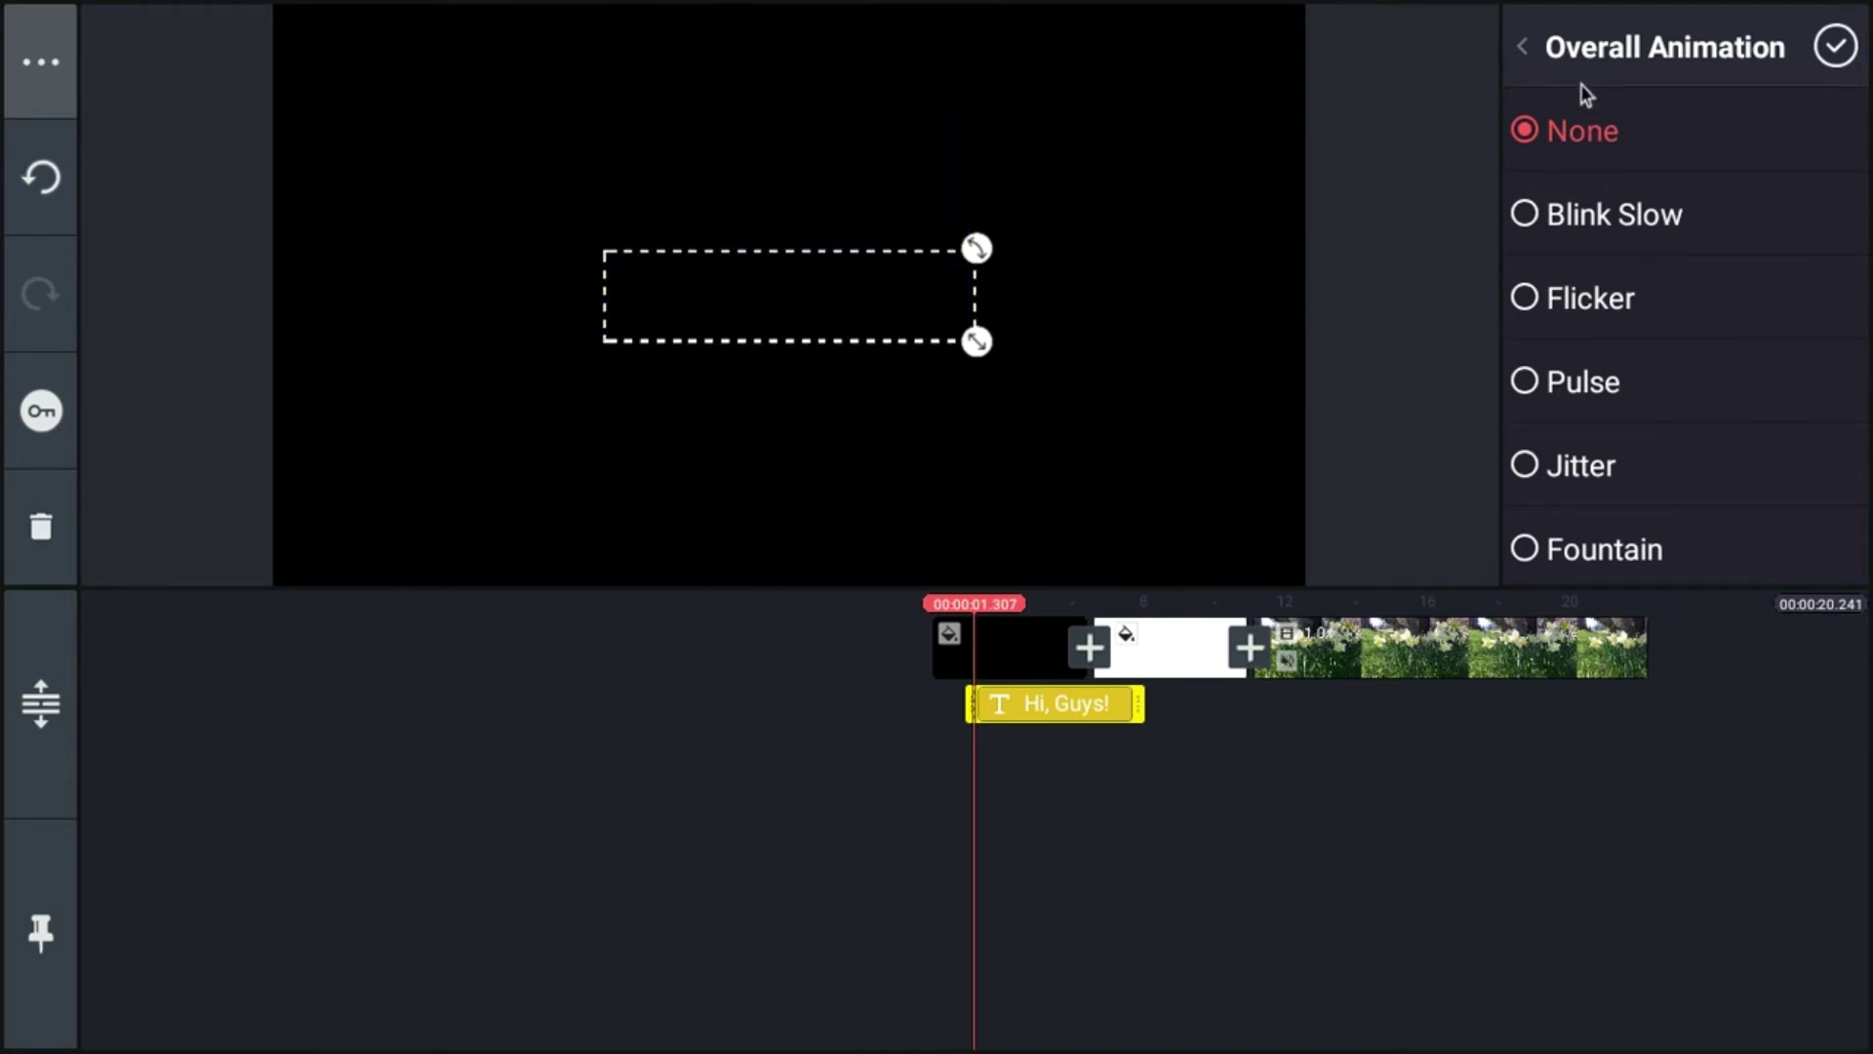
- Lengthen the text clip to about 12.5 seconds and preview Flicker, Jitter, Ring and Floating
drag(1143, 706, 1426, 682)
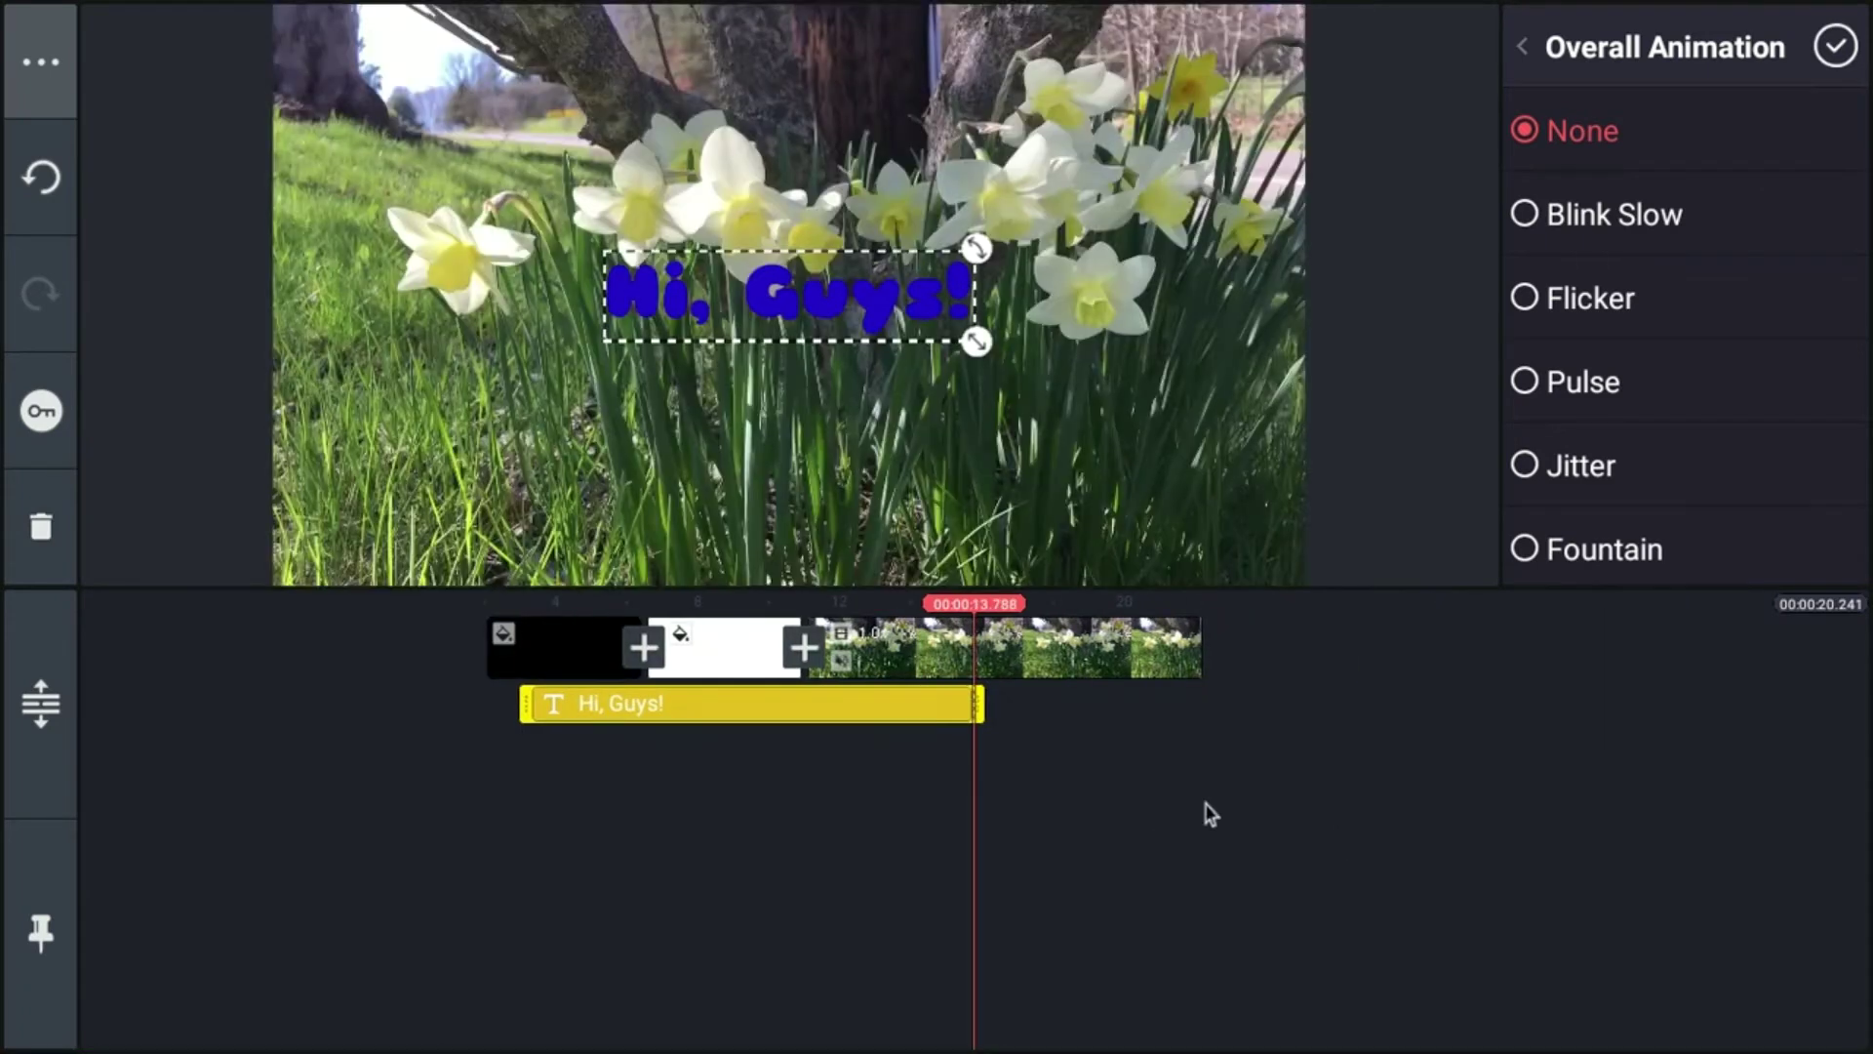
scroll(1303, 787, up, 5)
scroll(1367, 766, up, 2)
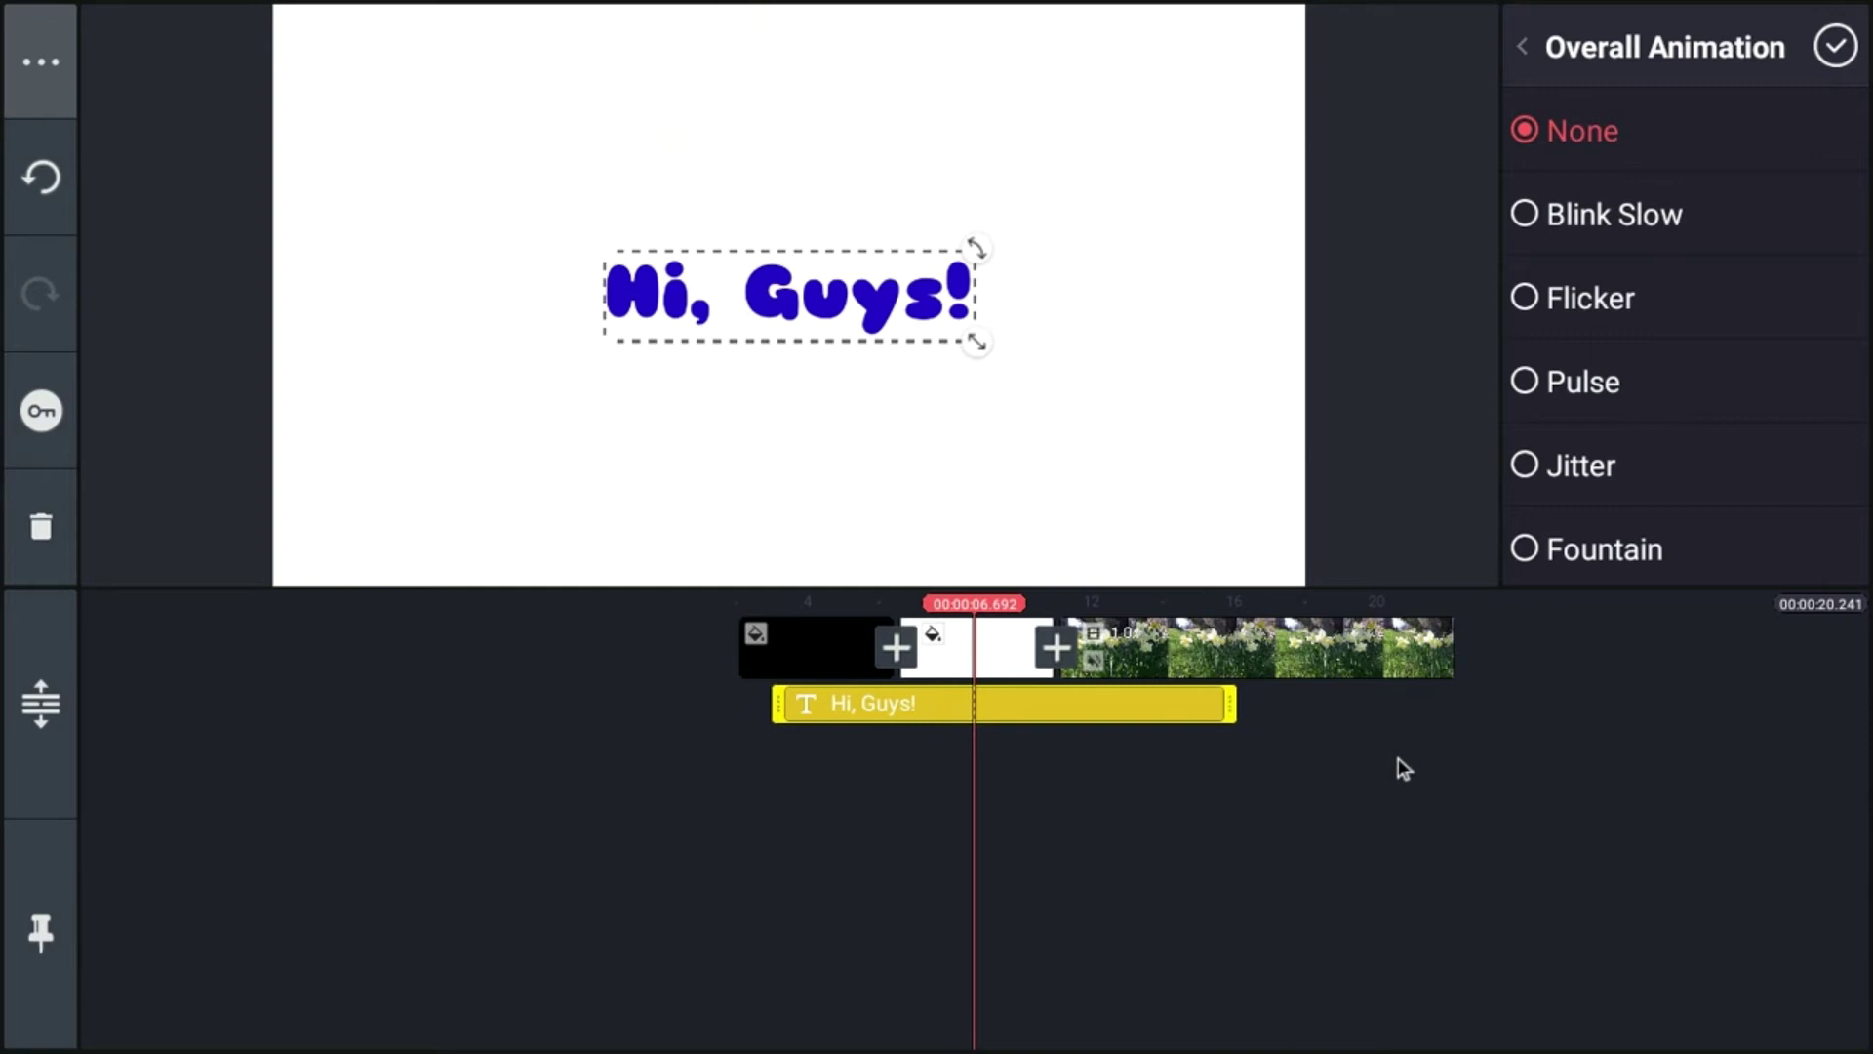
click(1612, 225)
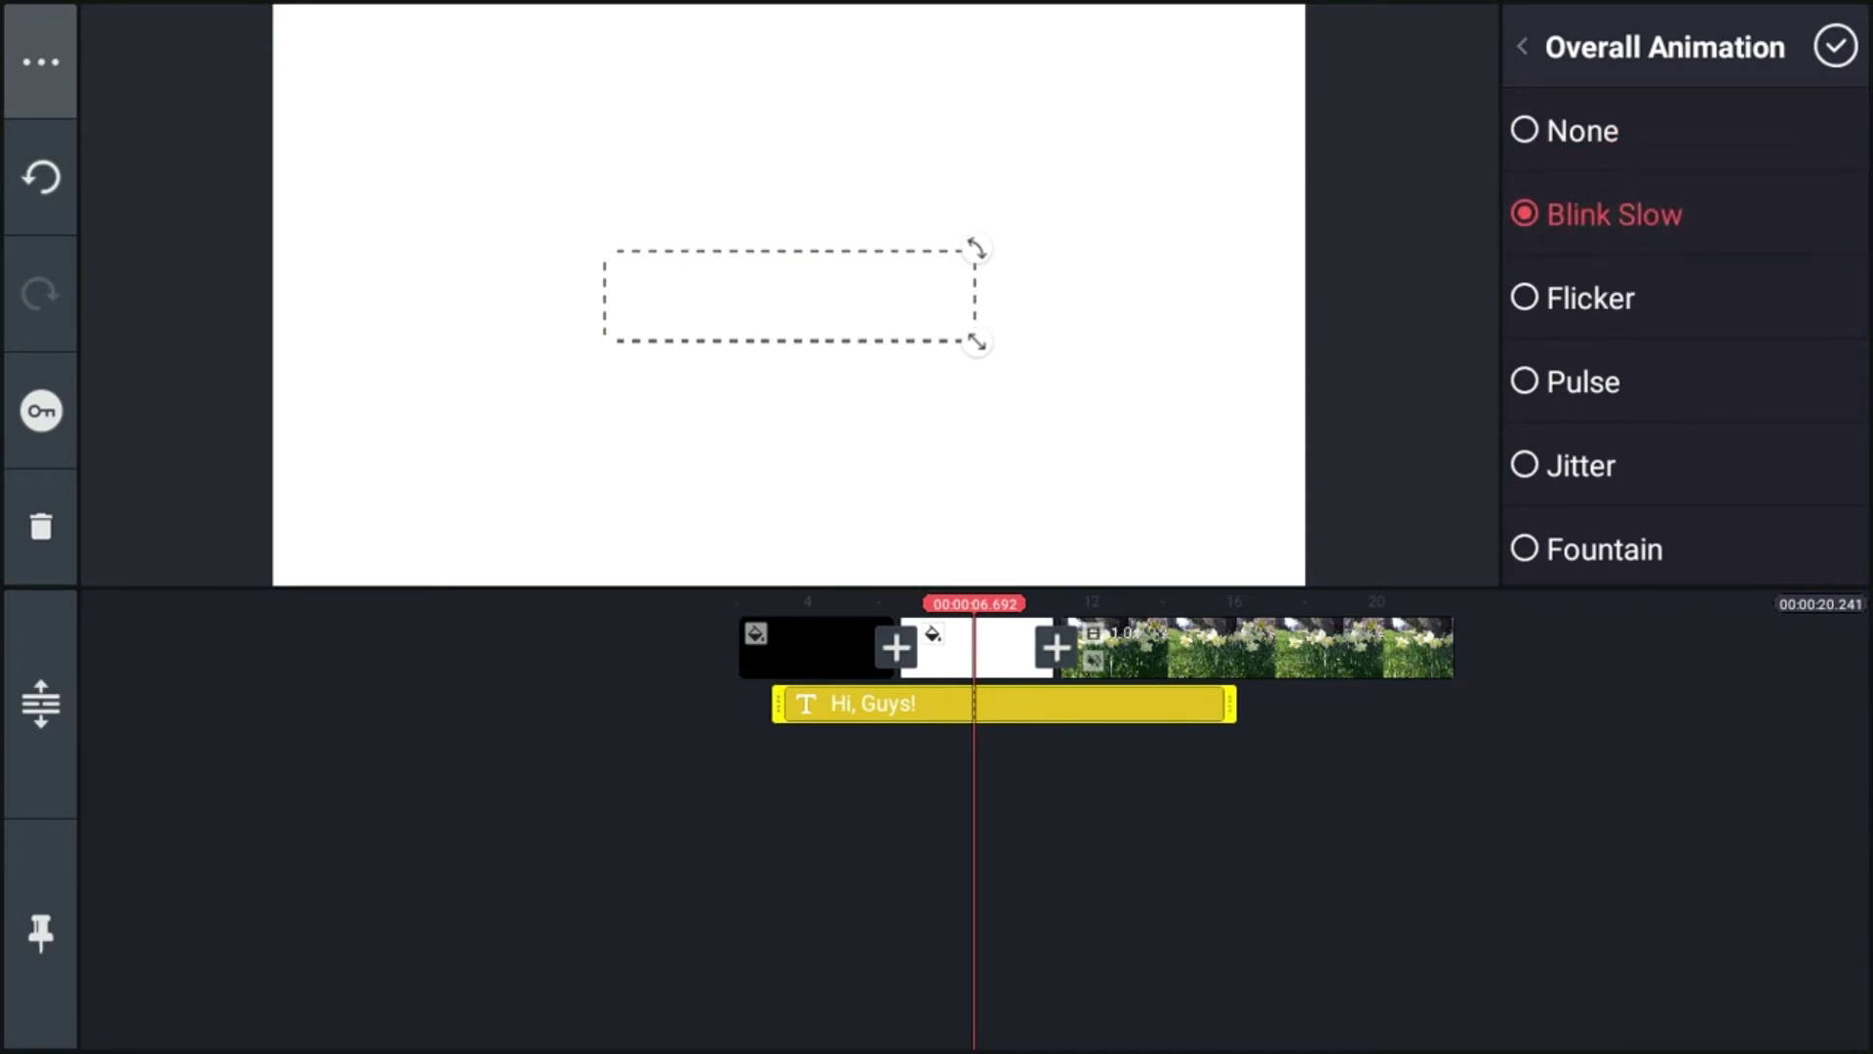
click(1588, 298)
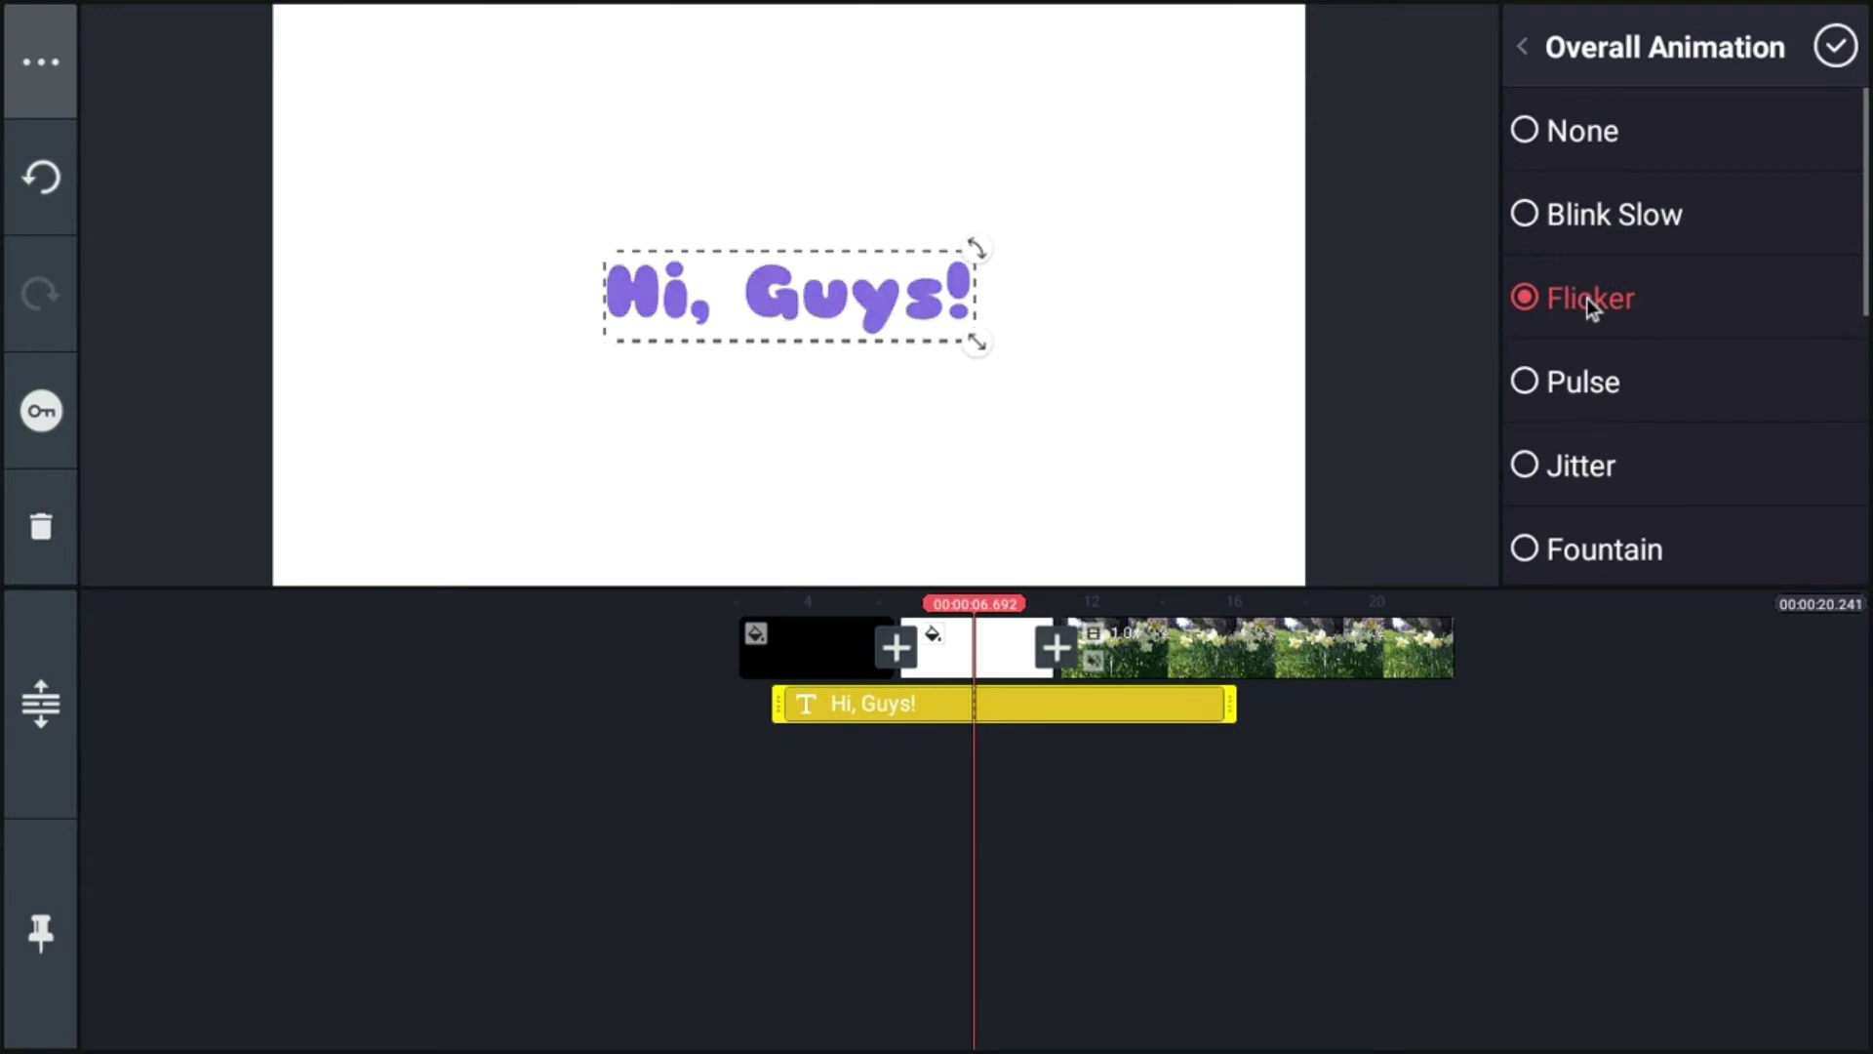
click(1543, 468)
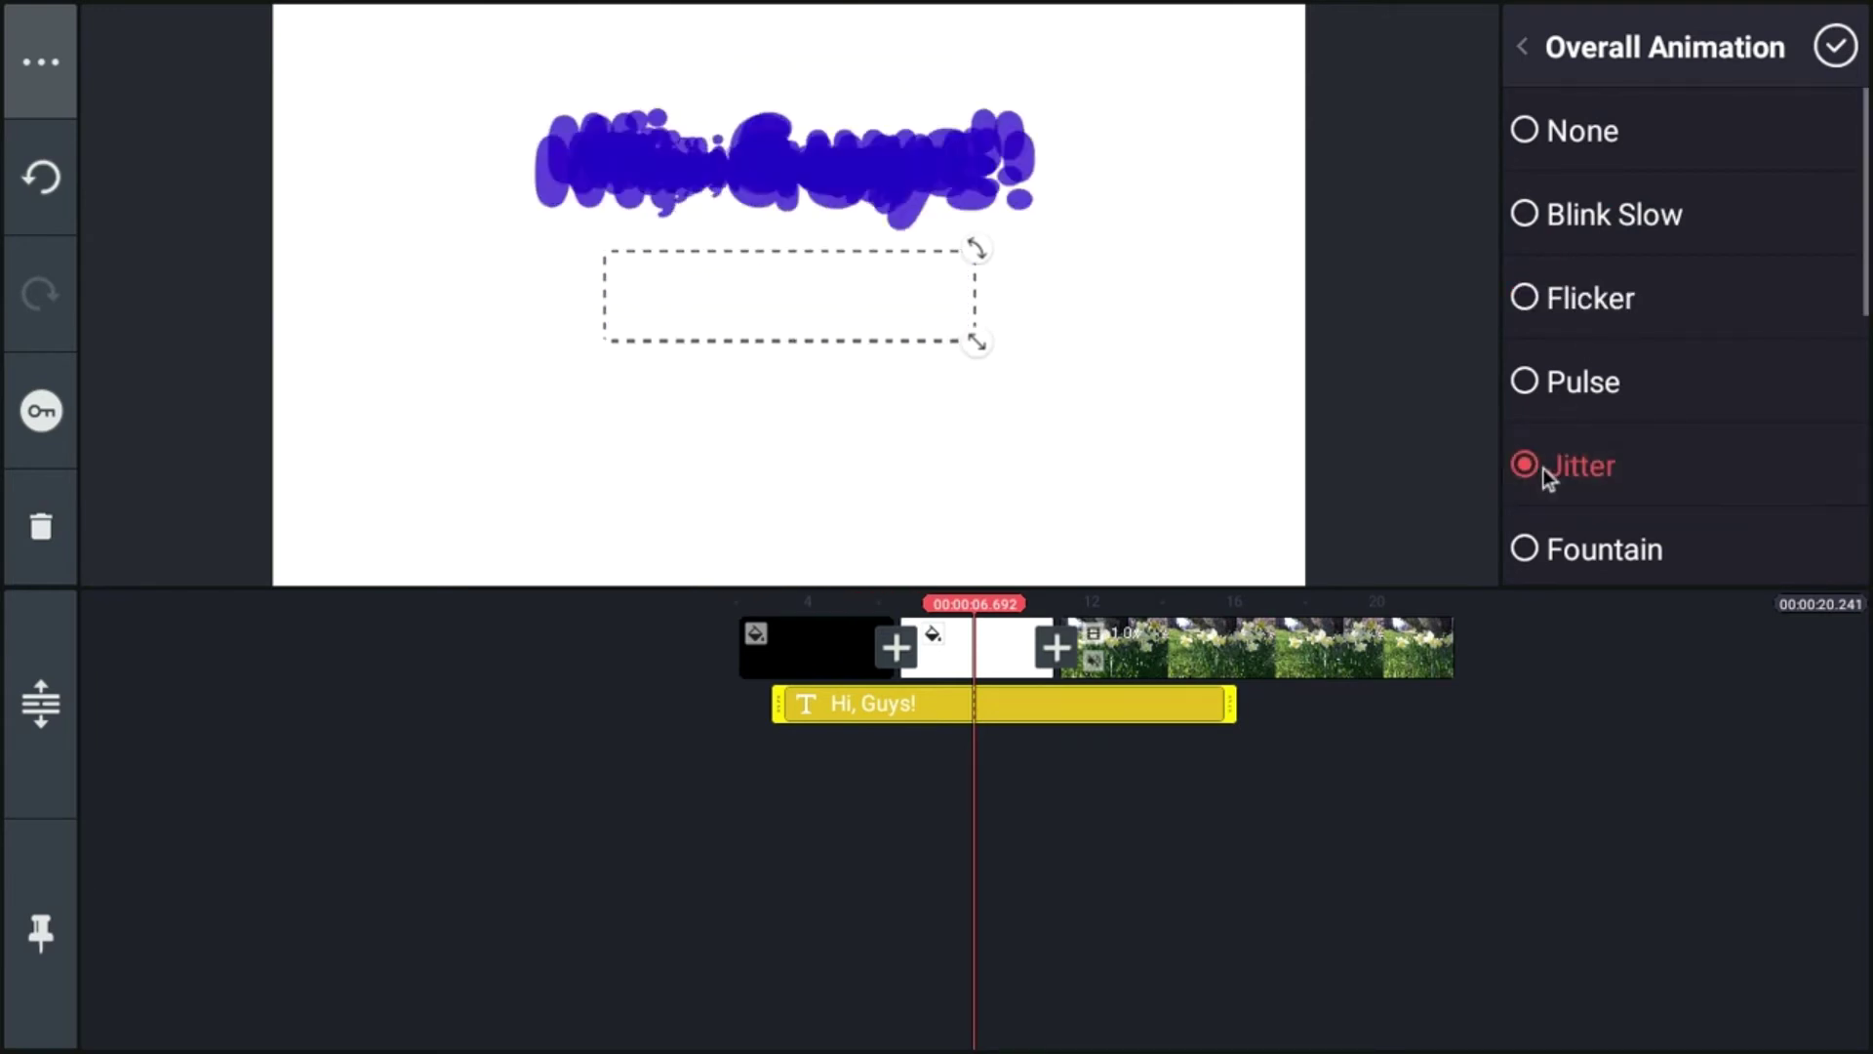
scroll(1589, 434, down, 3)
click(1589, 433)
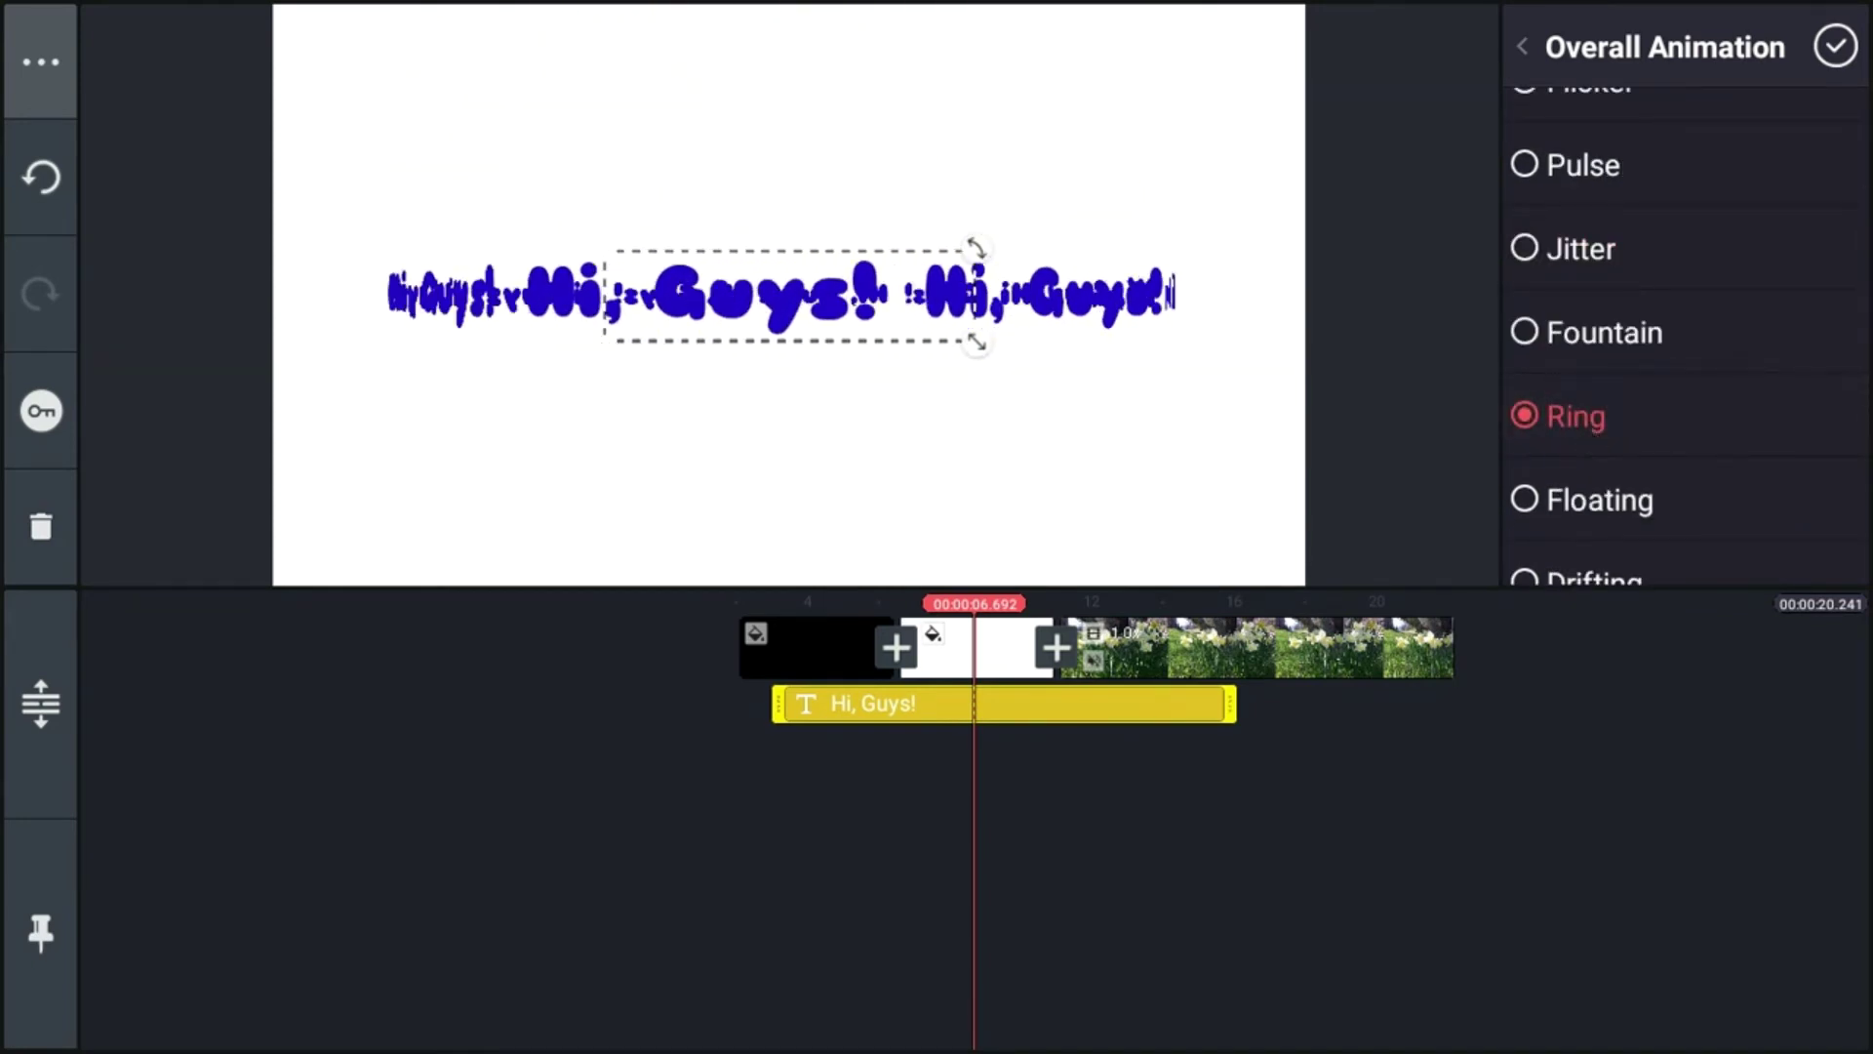
click(1583, 506)
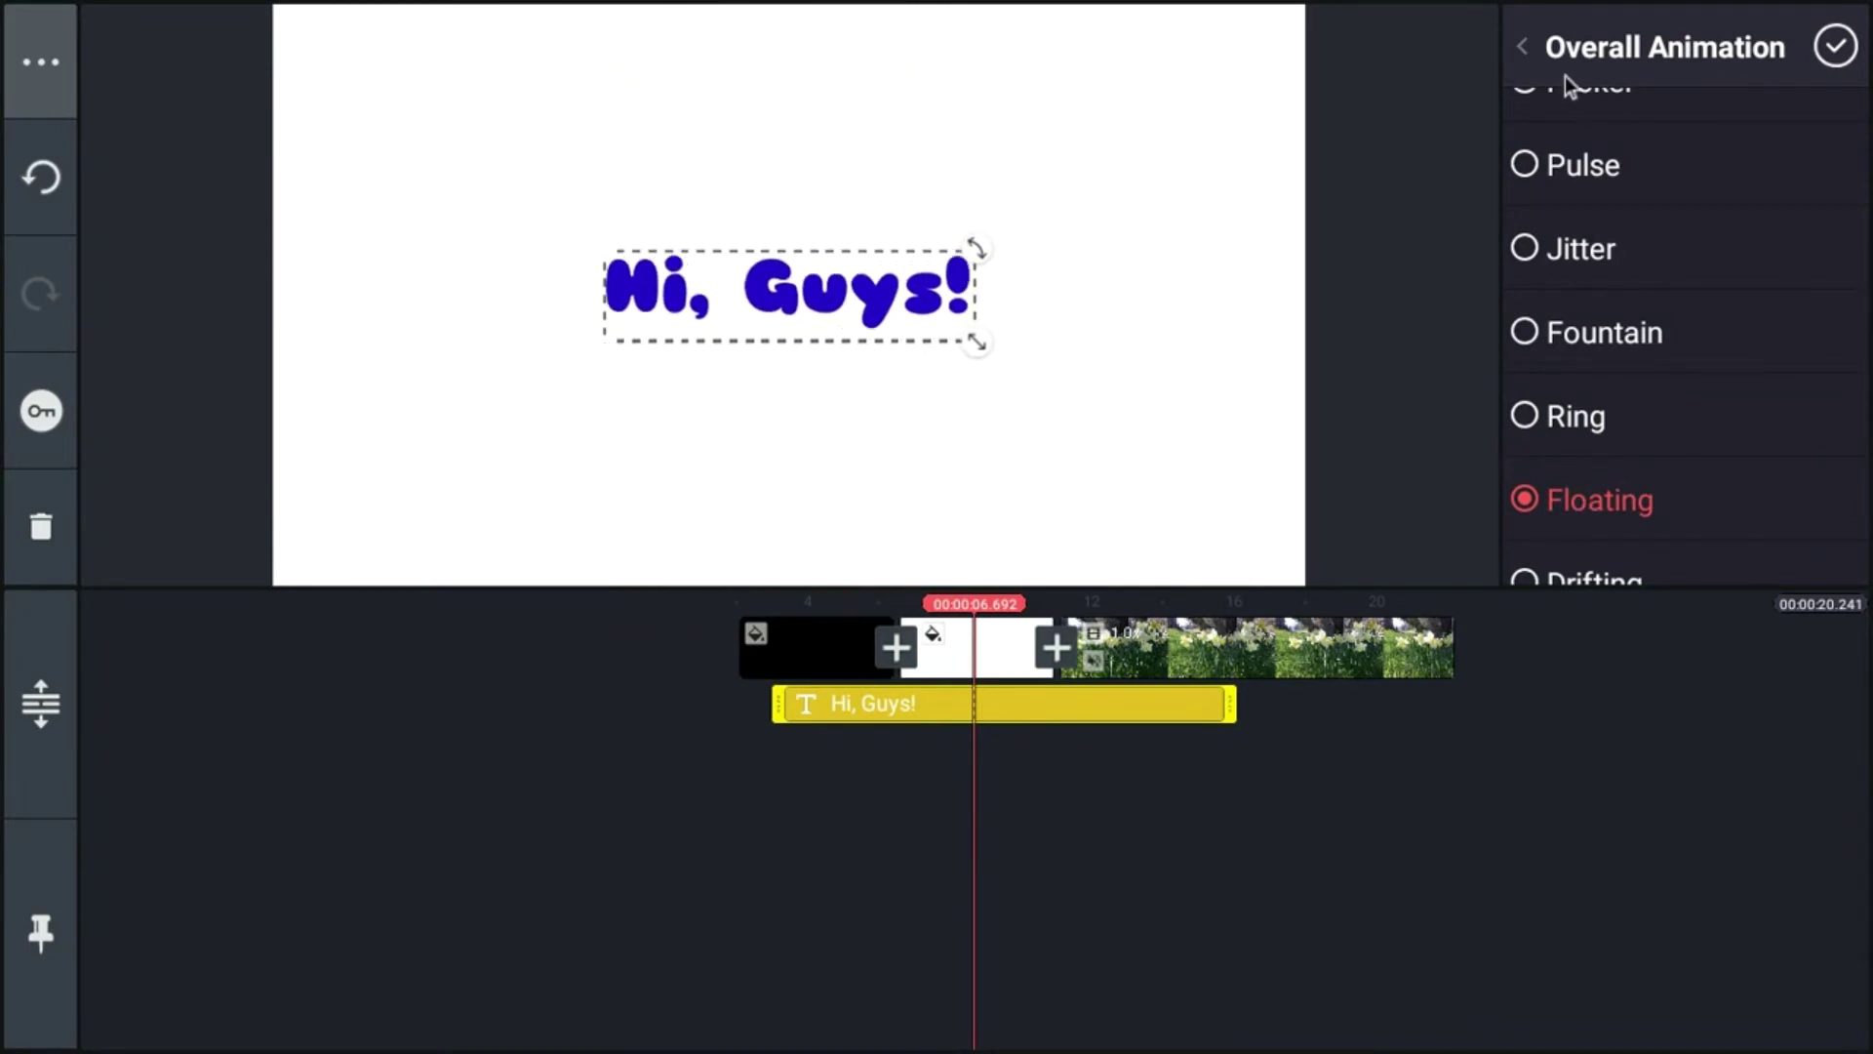
- Set the text's overall animation to None and confirm
click(1528, 50)
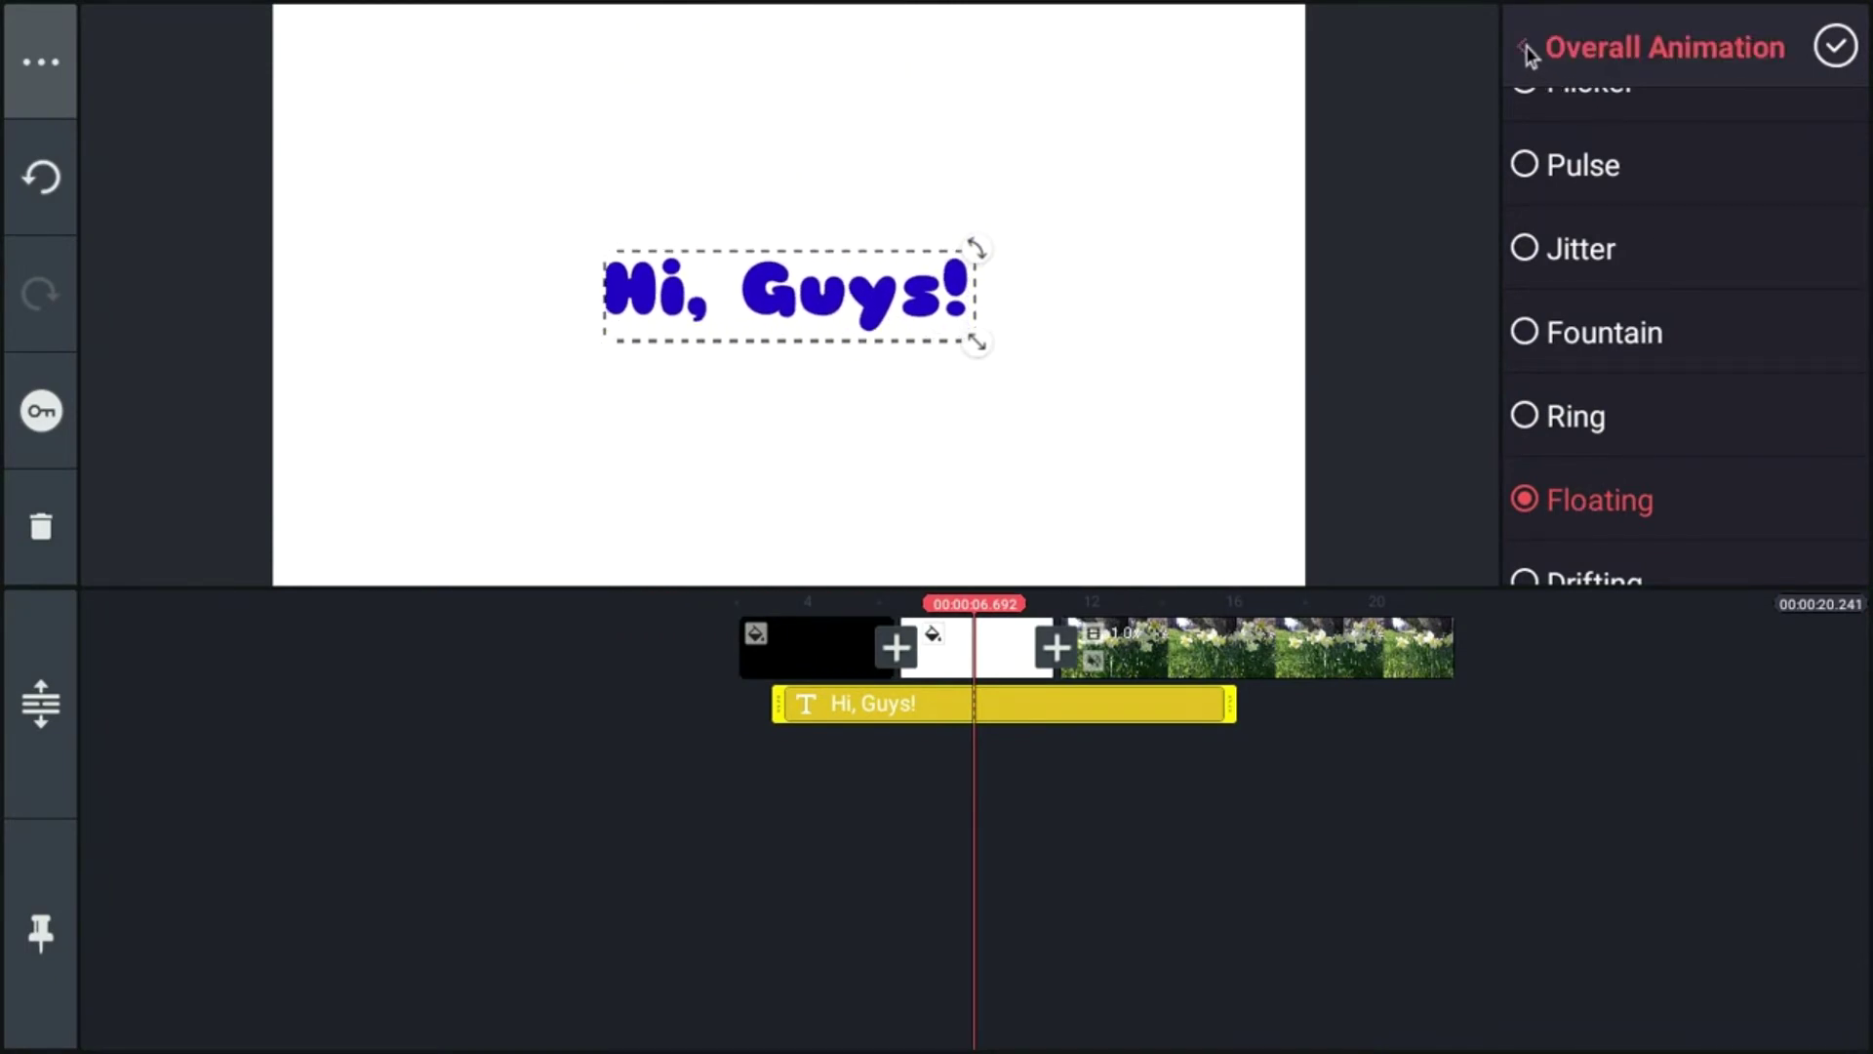
click(1693, 283)
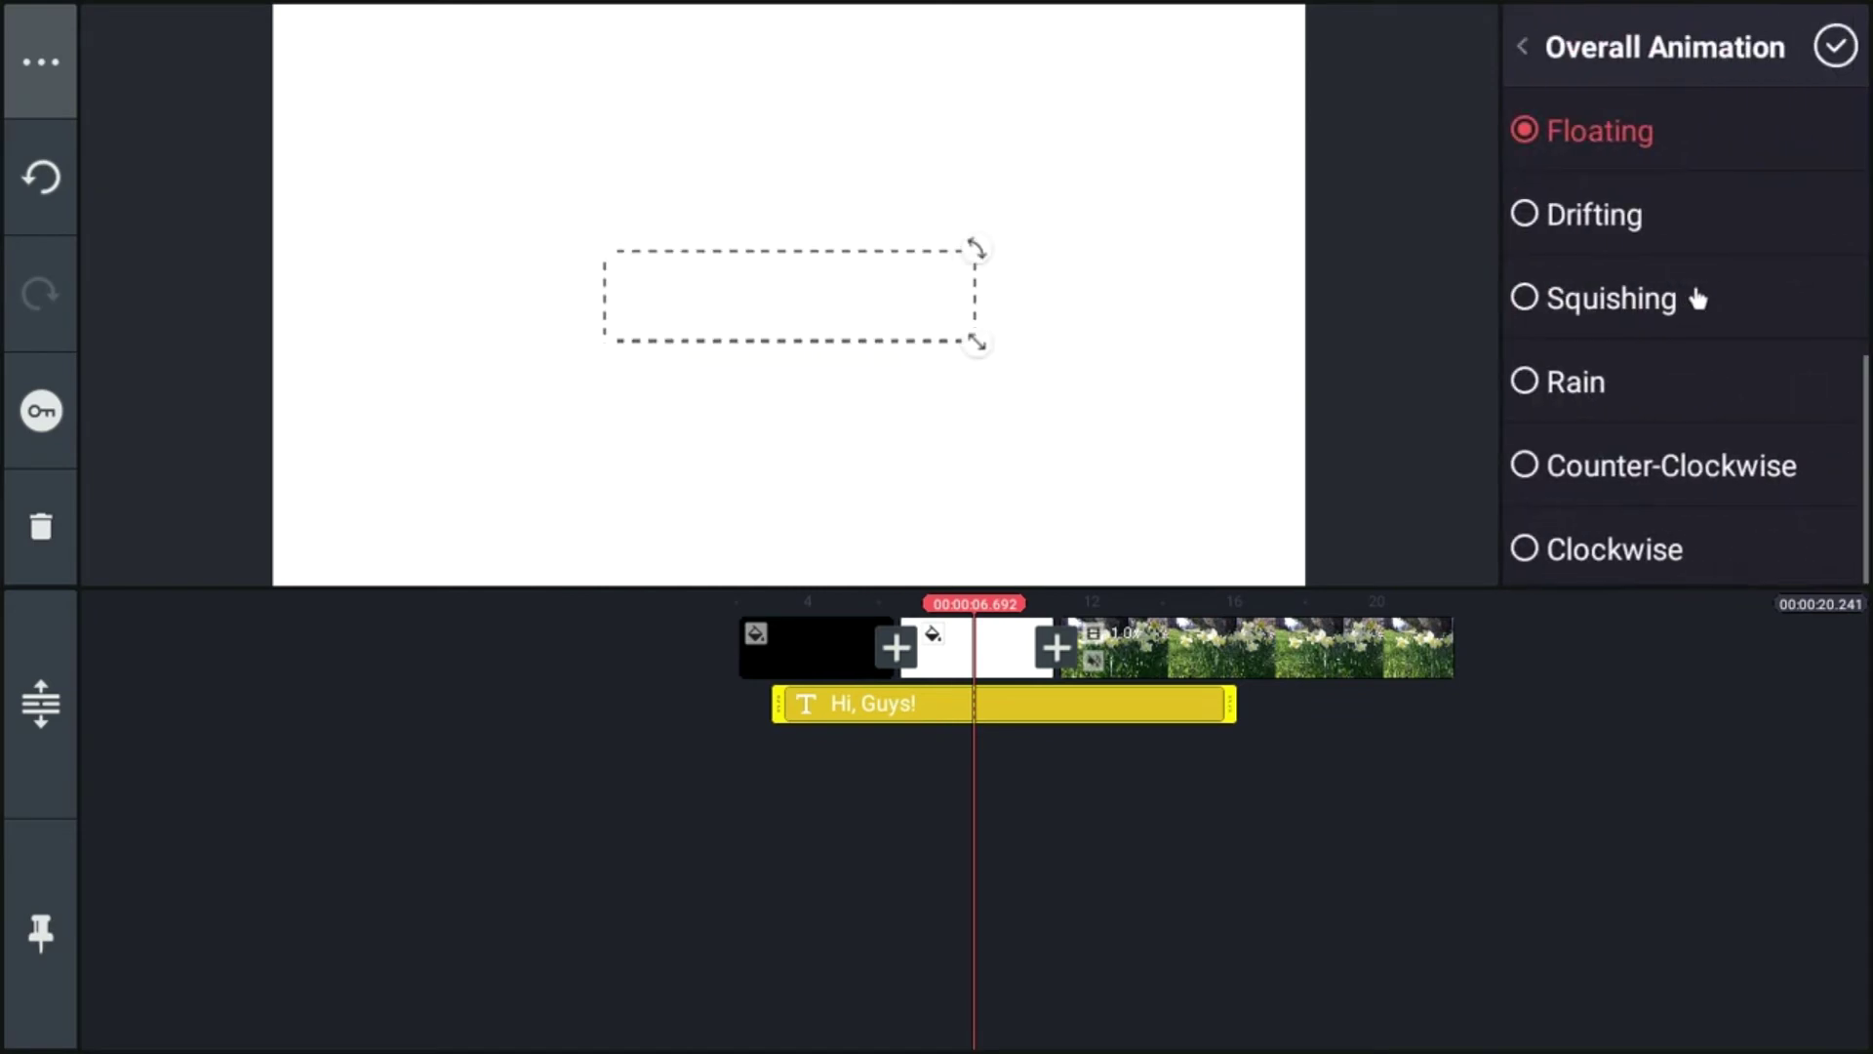
scroll(1606, 332, up, 5)
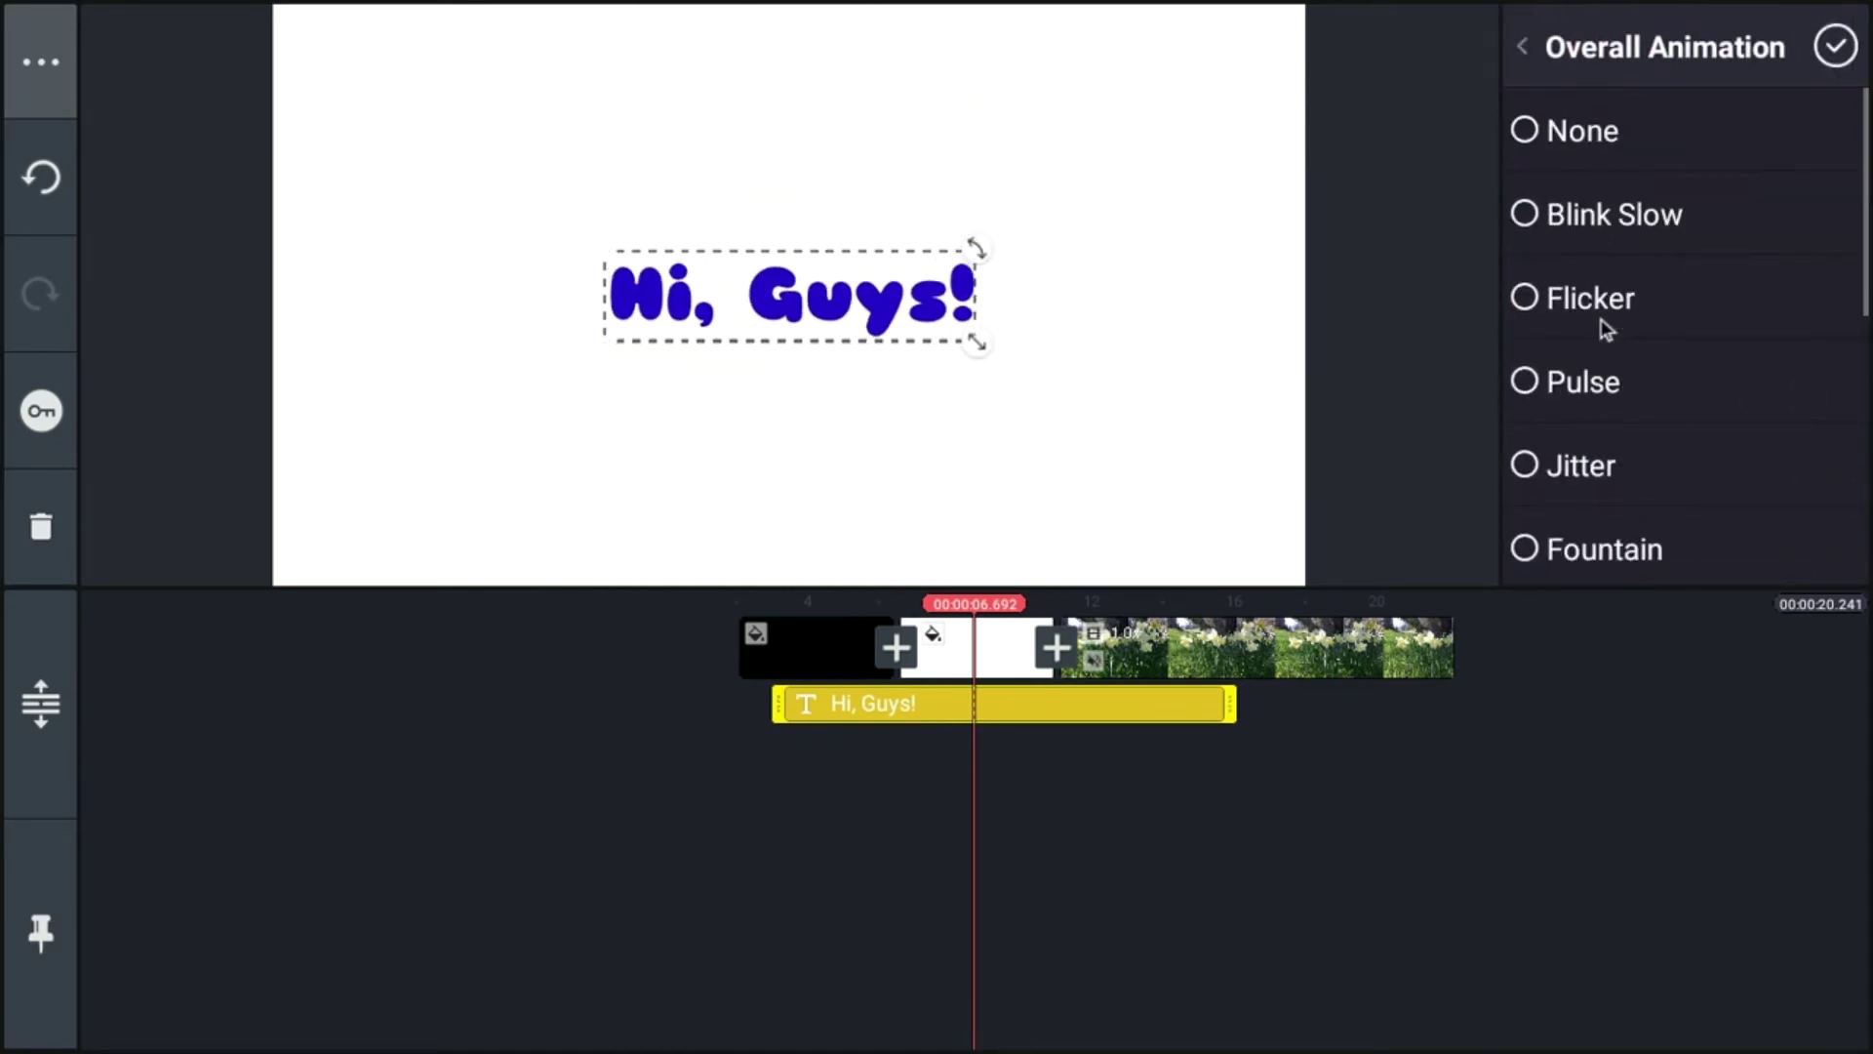
click(1537, 138)
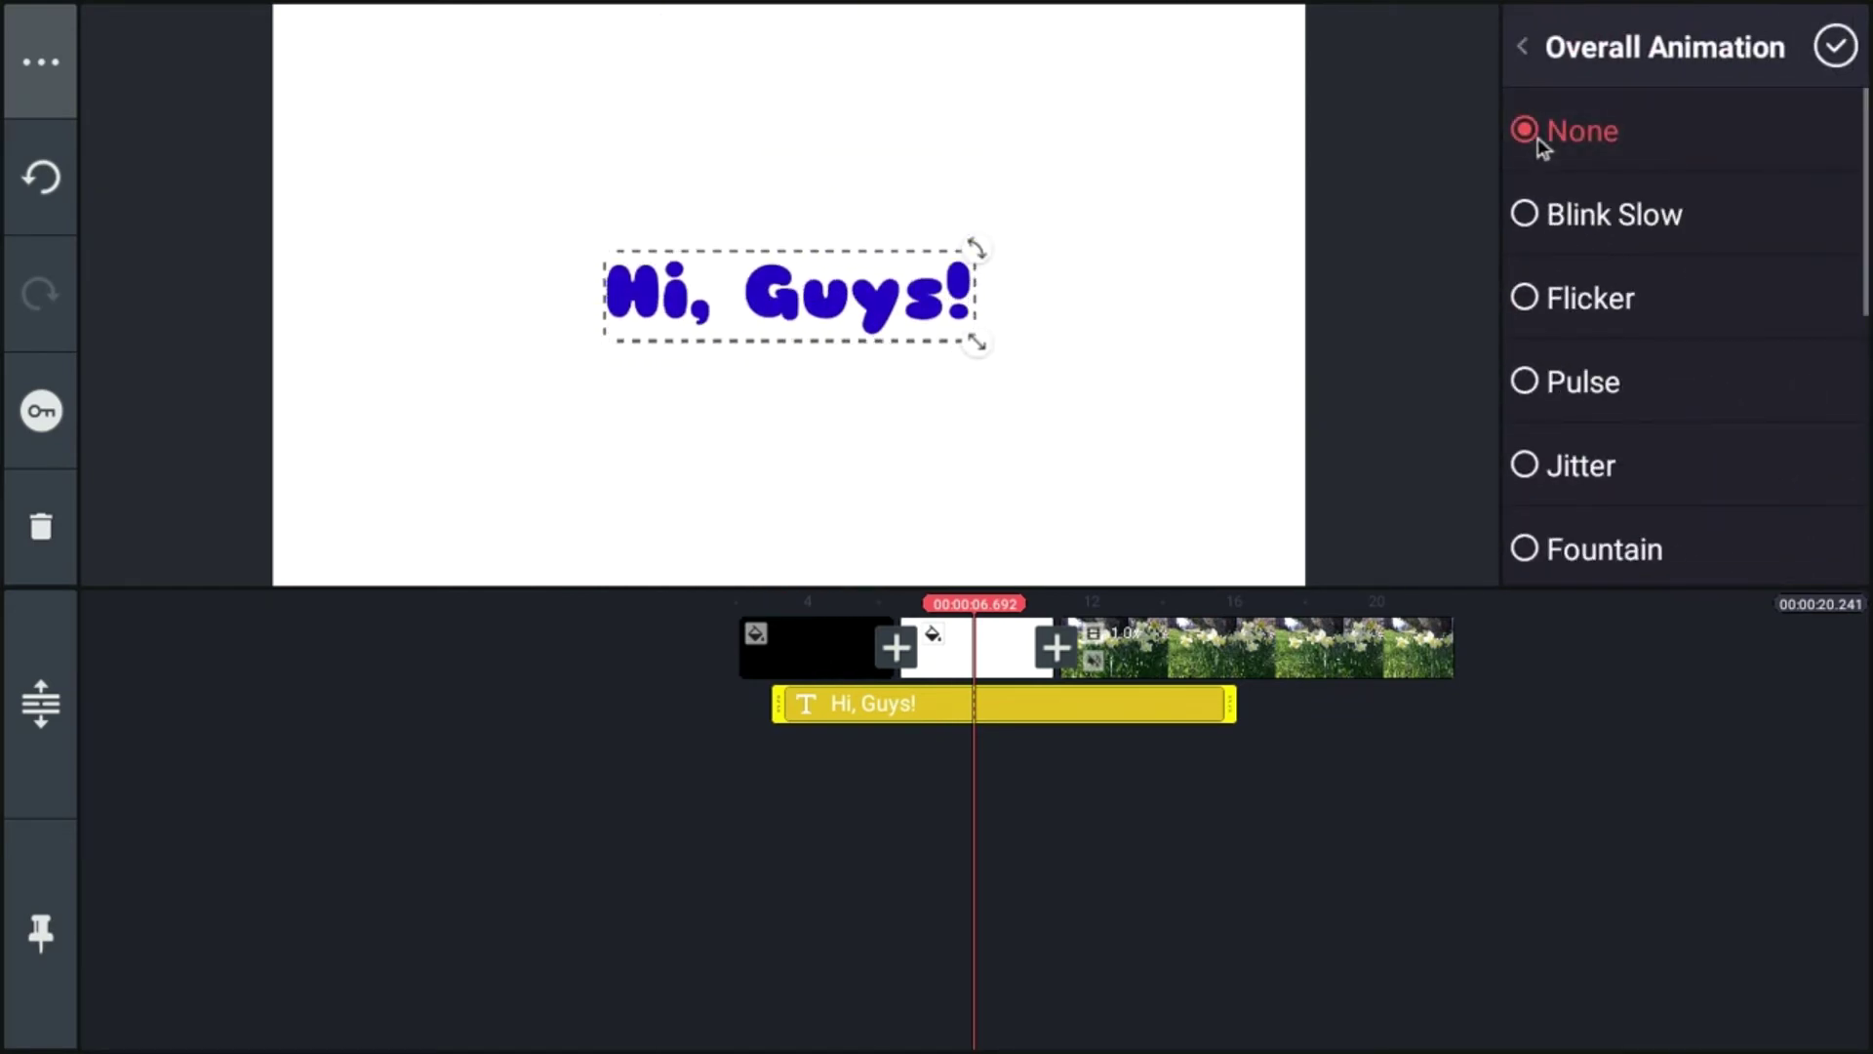
click(1837, 47)
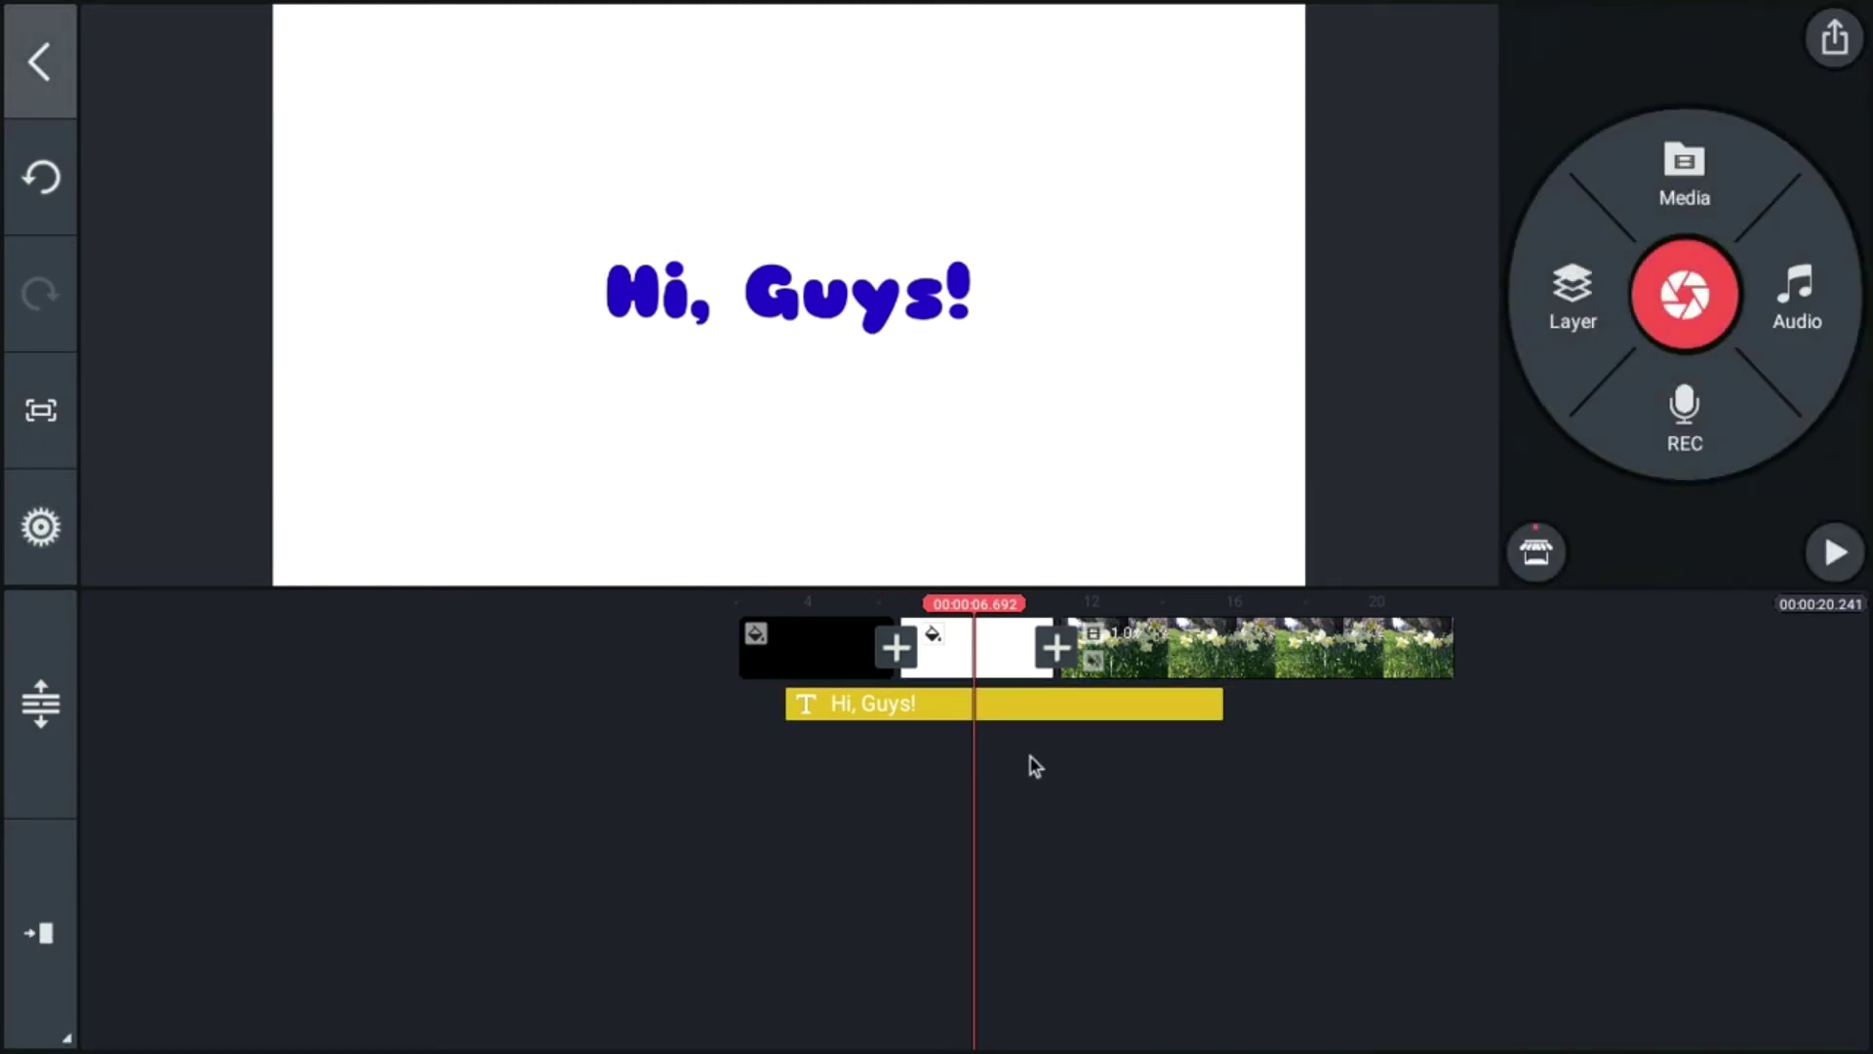
- Mirror the Hi, Guys! text horizontally, then flip it upside down and back
click(1044, 710)
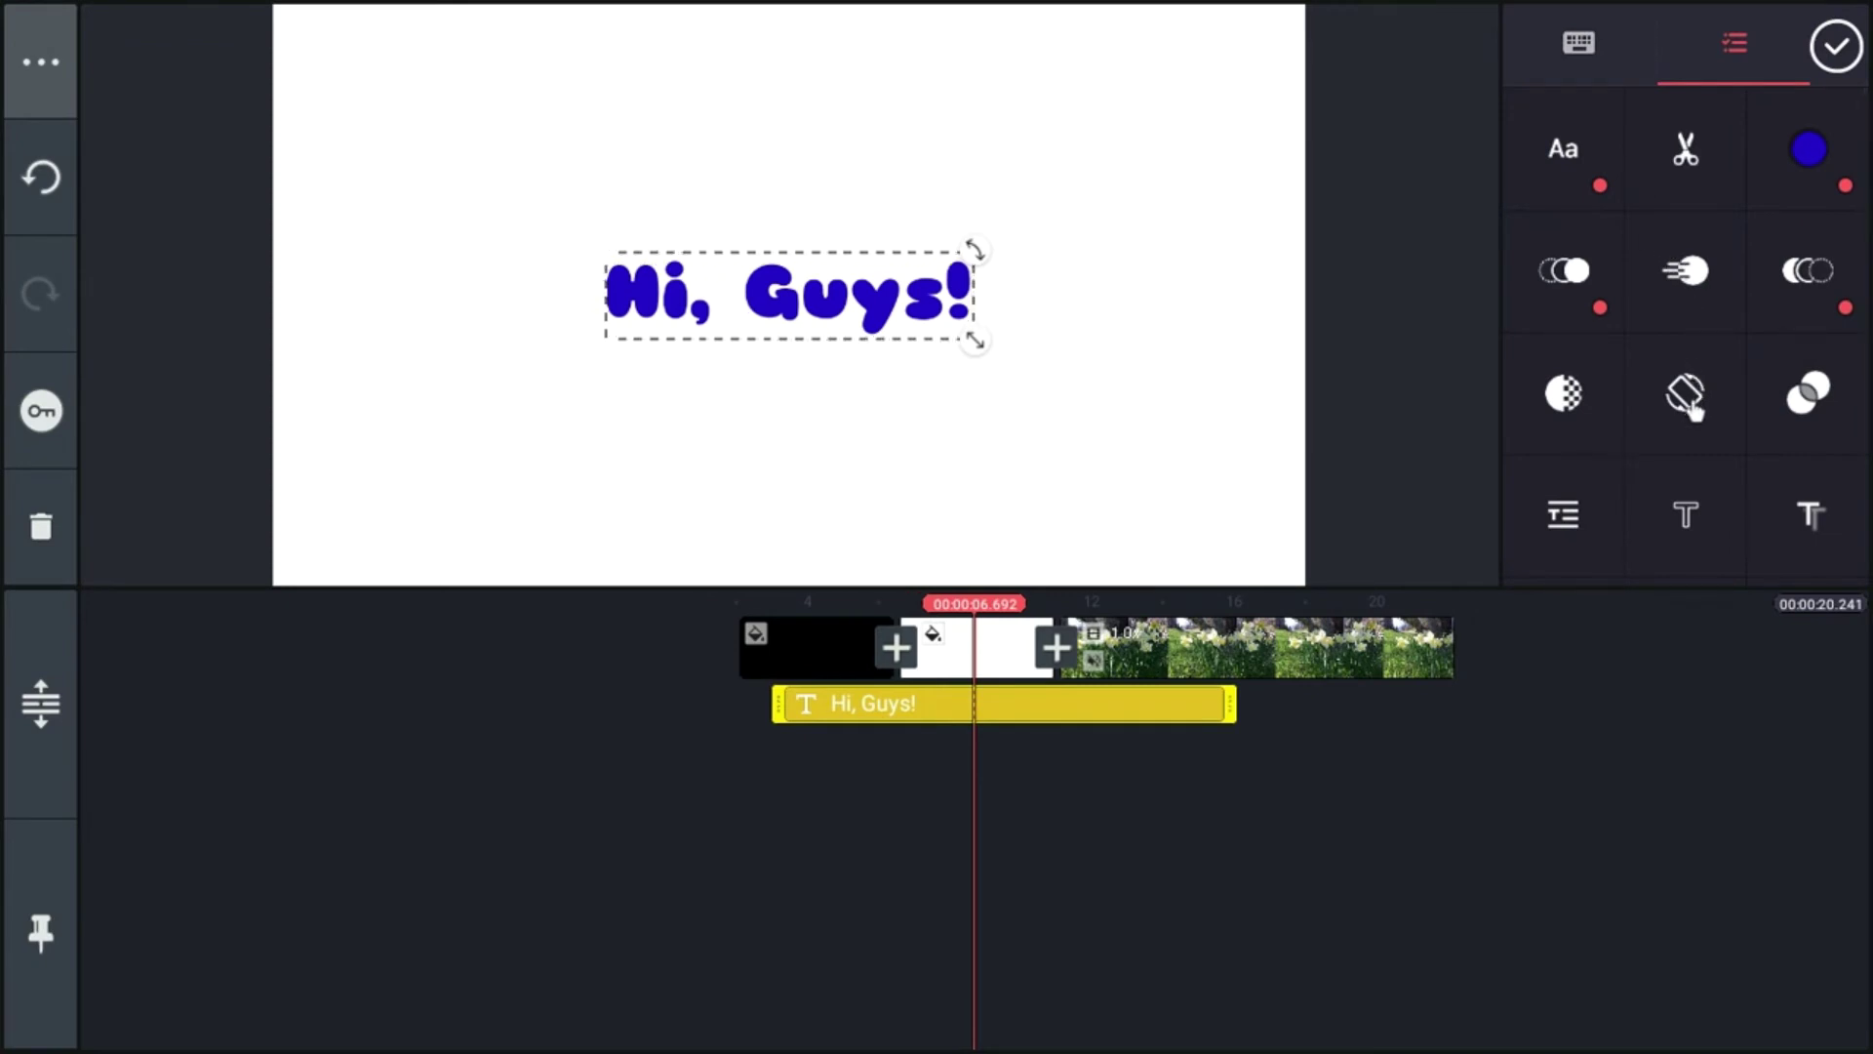
click(1687, 395)
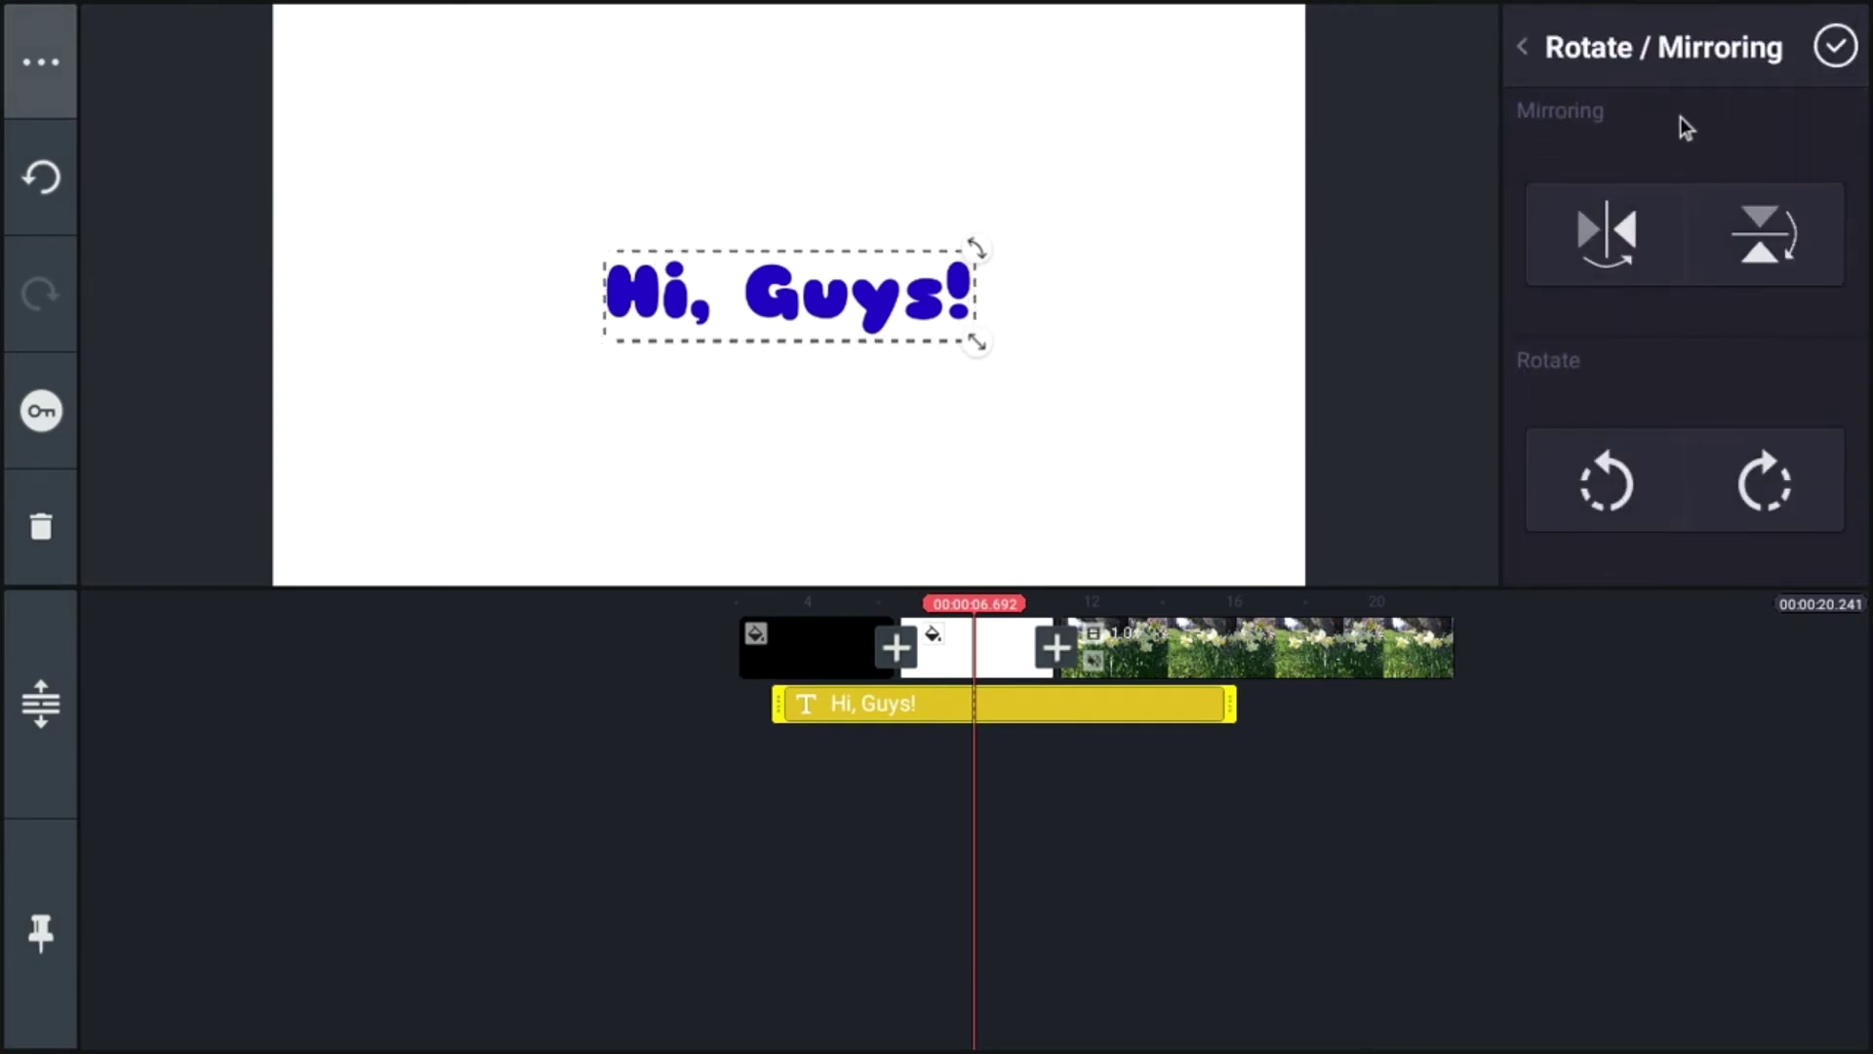
click(1624, 234)
click(1729, 225)
click(1728, 224)
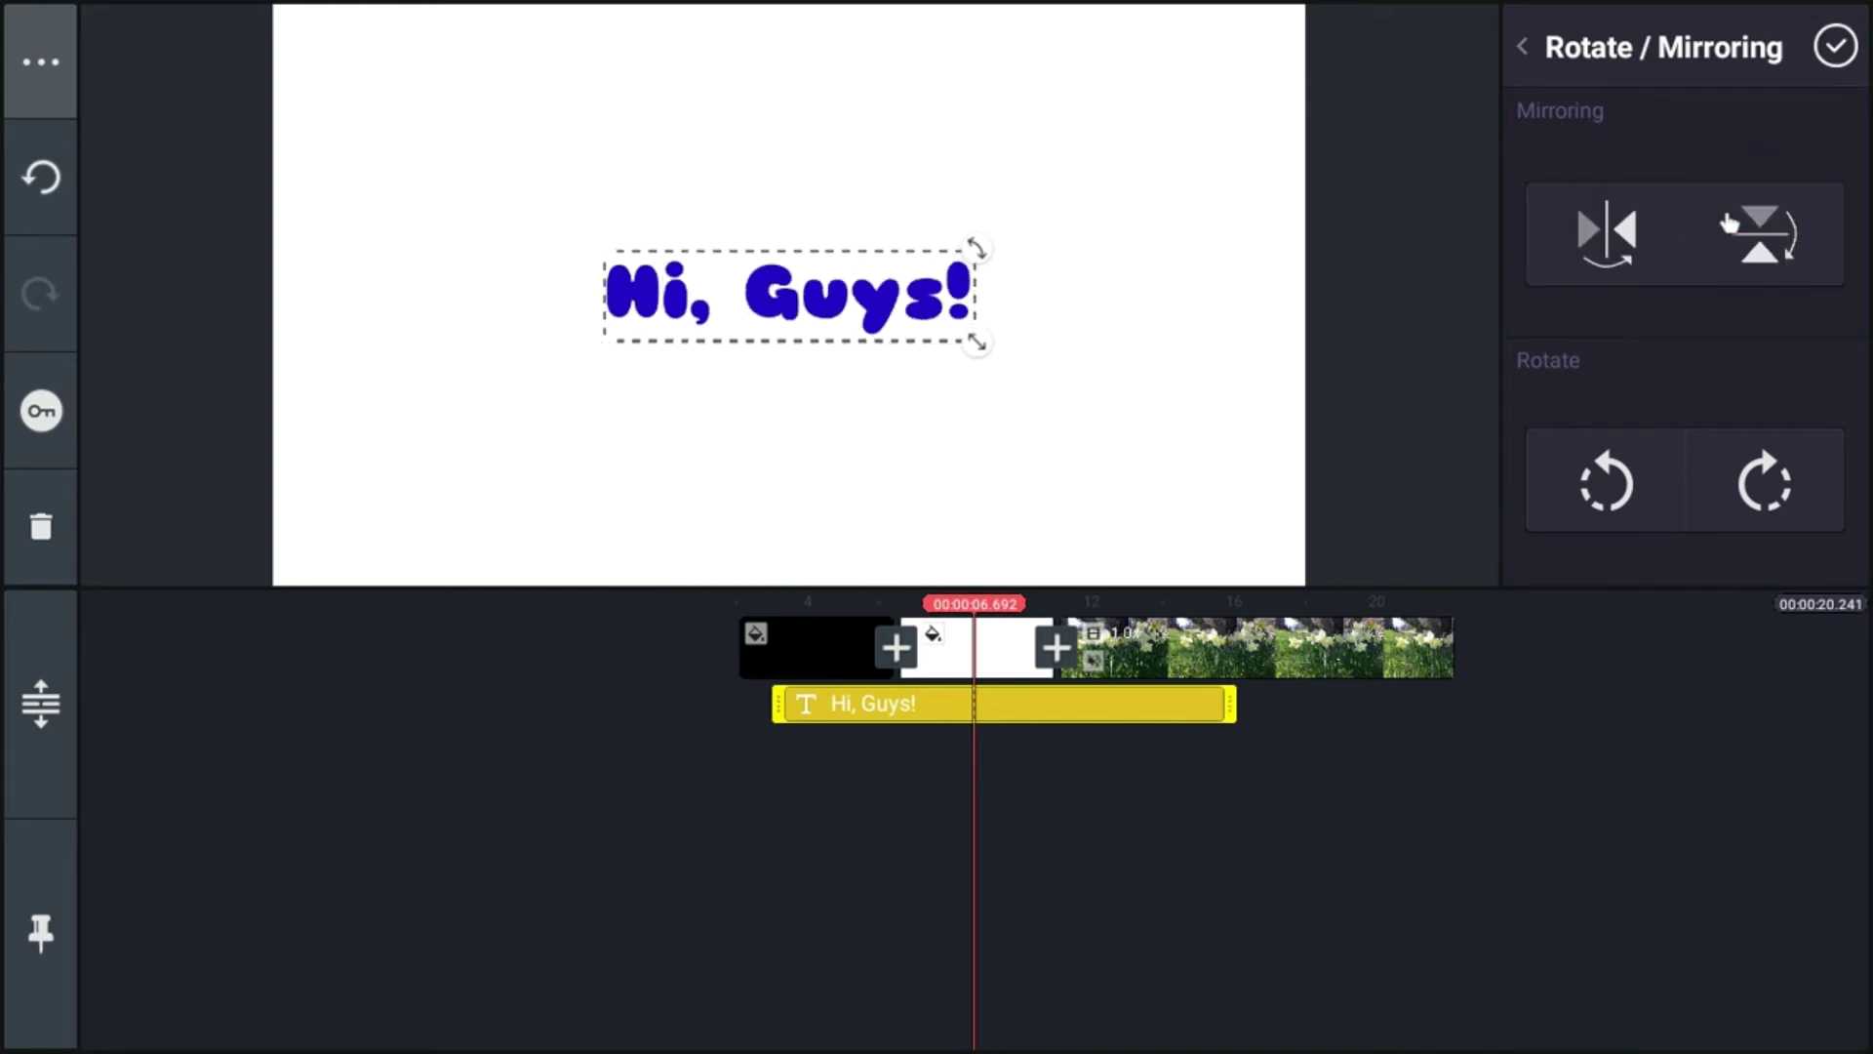
- Rotate the text through four 90° counterclockwise turns back to upright
click(1611, 490)
click(1611, 490)
click(1612, 490)
click(1612, 489)
click(1524, 51)
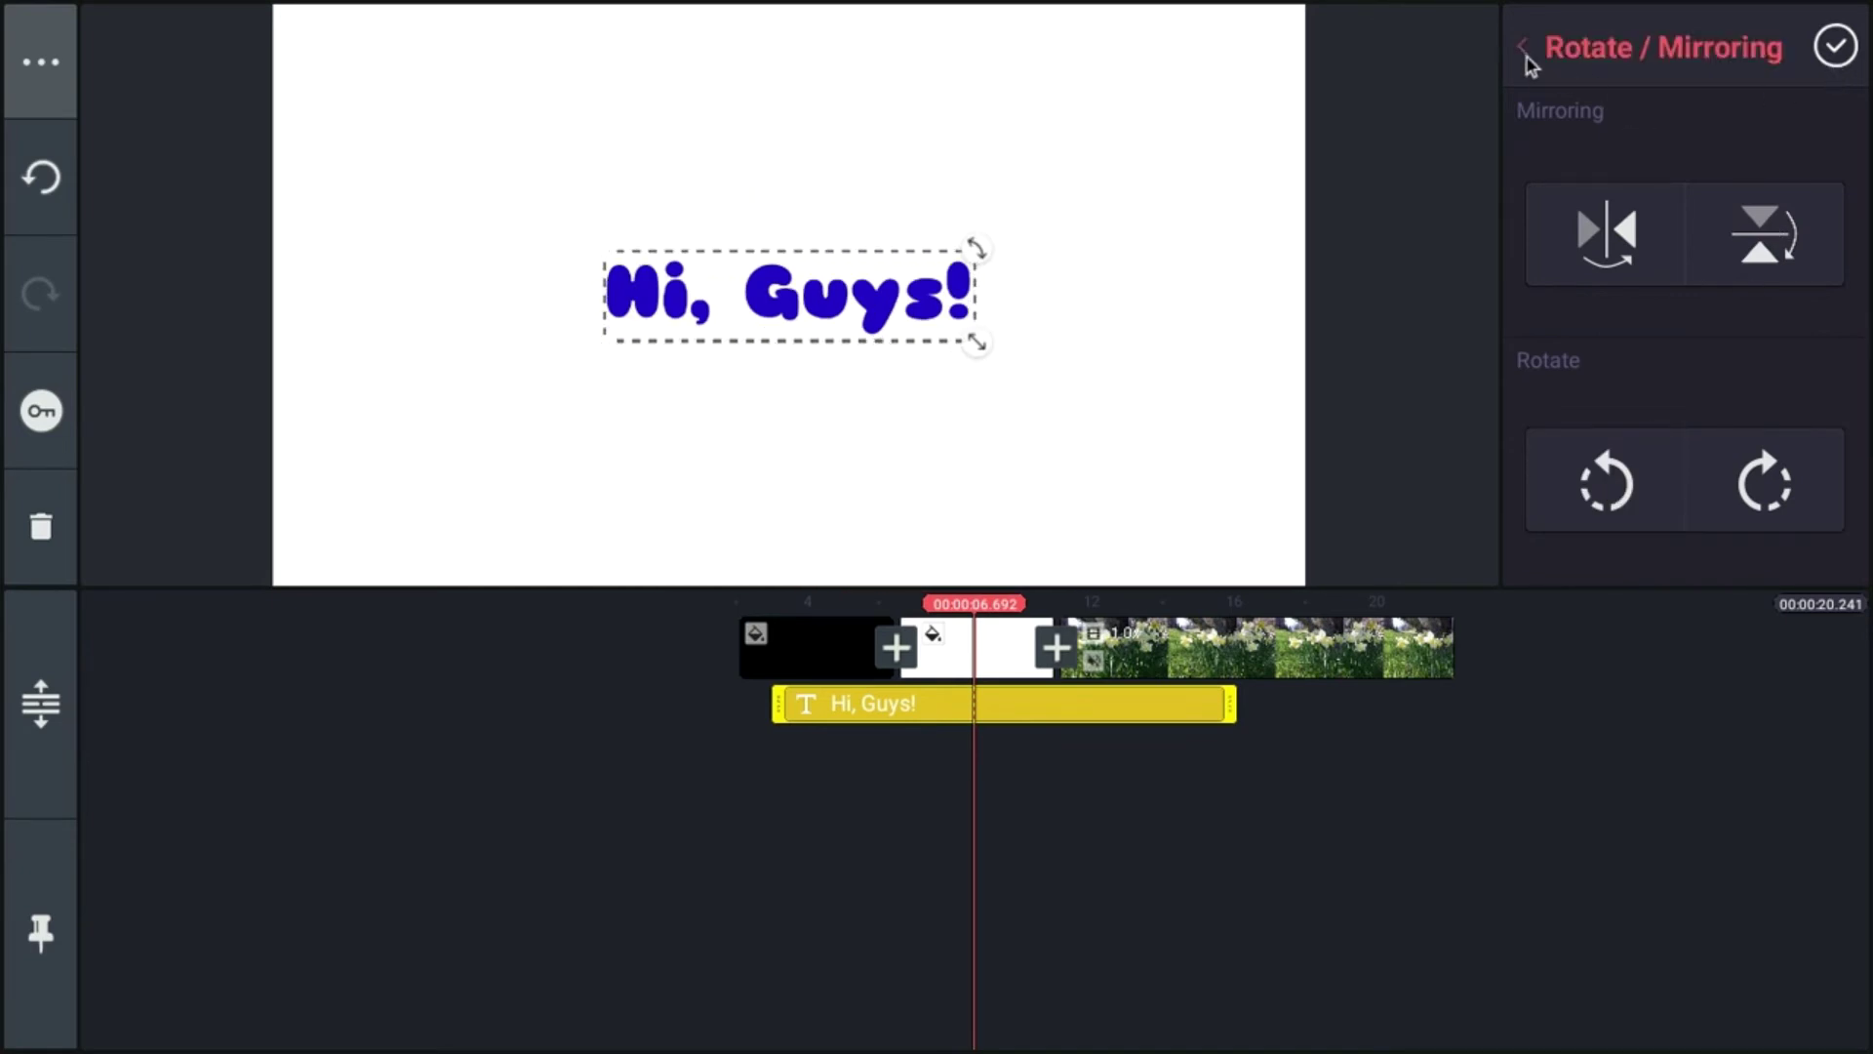
- Test a lower opacity of about 45% on the Hi, Guys! text, then close the Alpha setting
click(1565, 398)
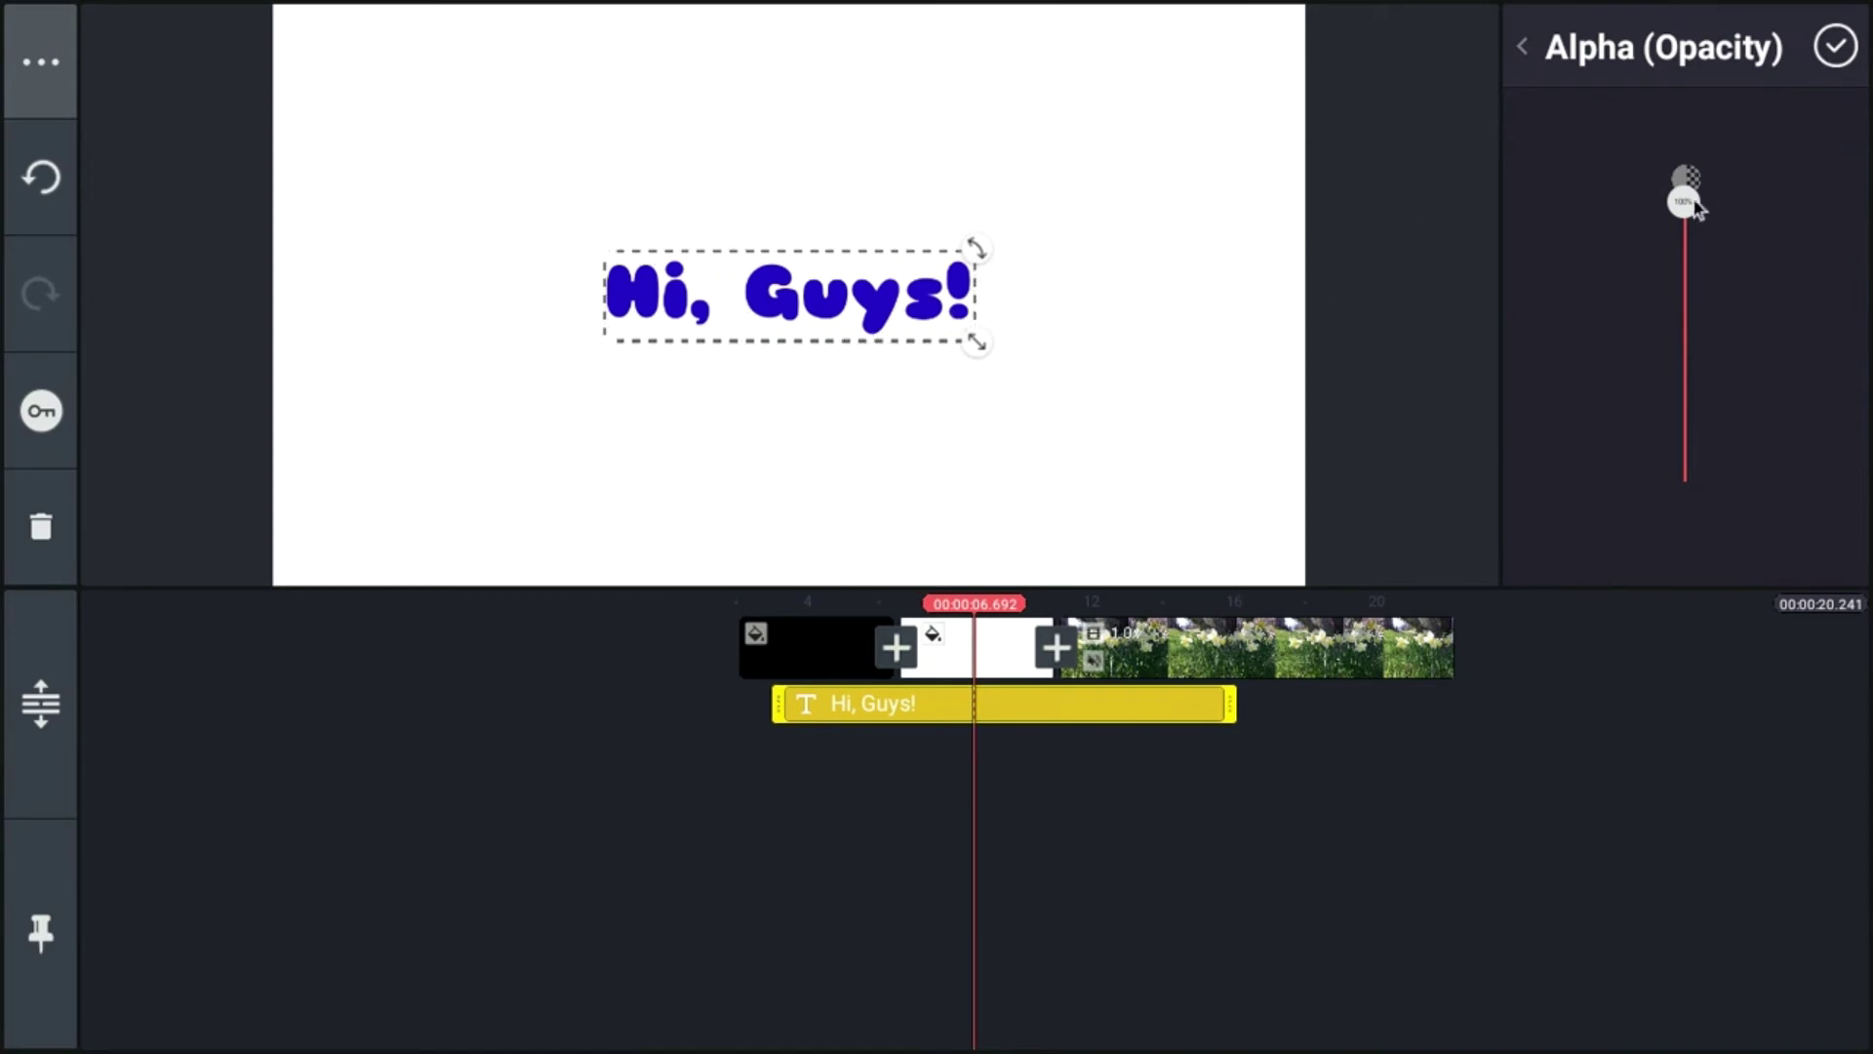
mouse_move(1696, 204)
mouse_down()
mouse_move(1684, 374)
mouse_move(1700, 205)
mouse_up()
click(1836, 45)
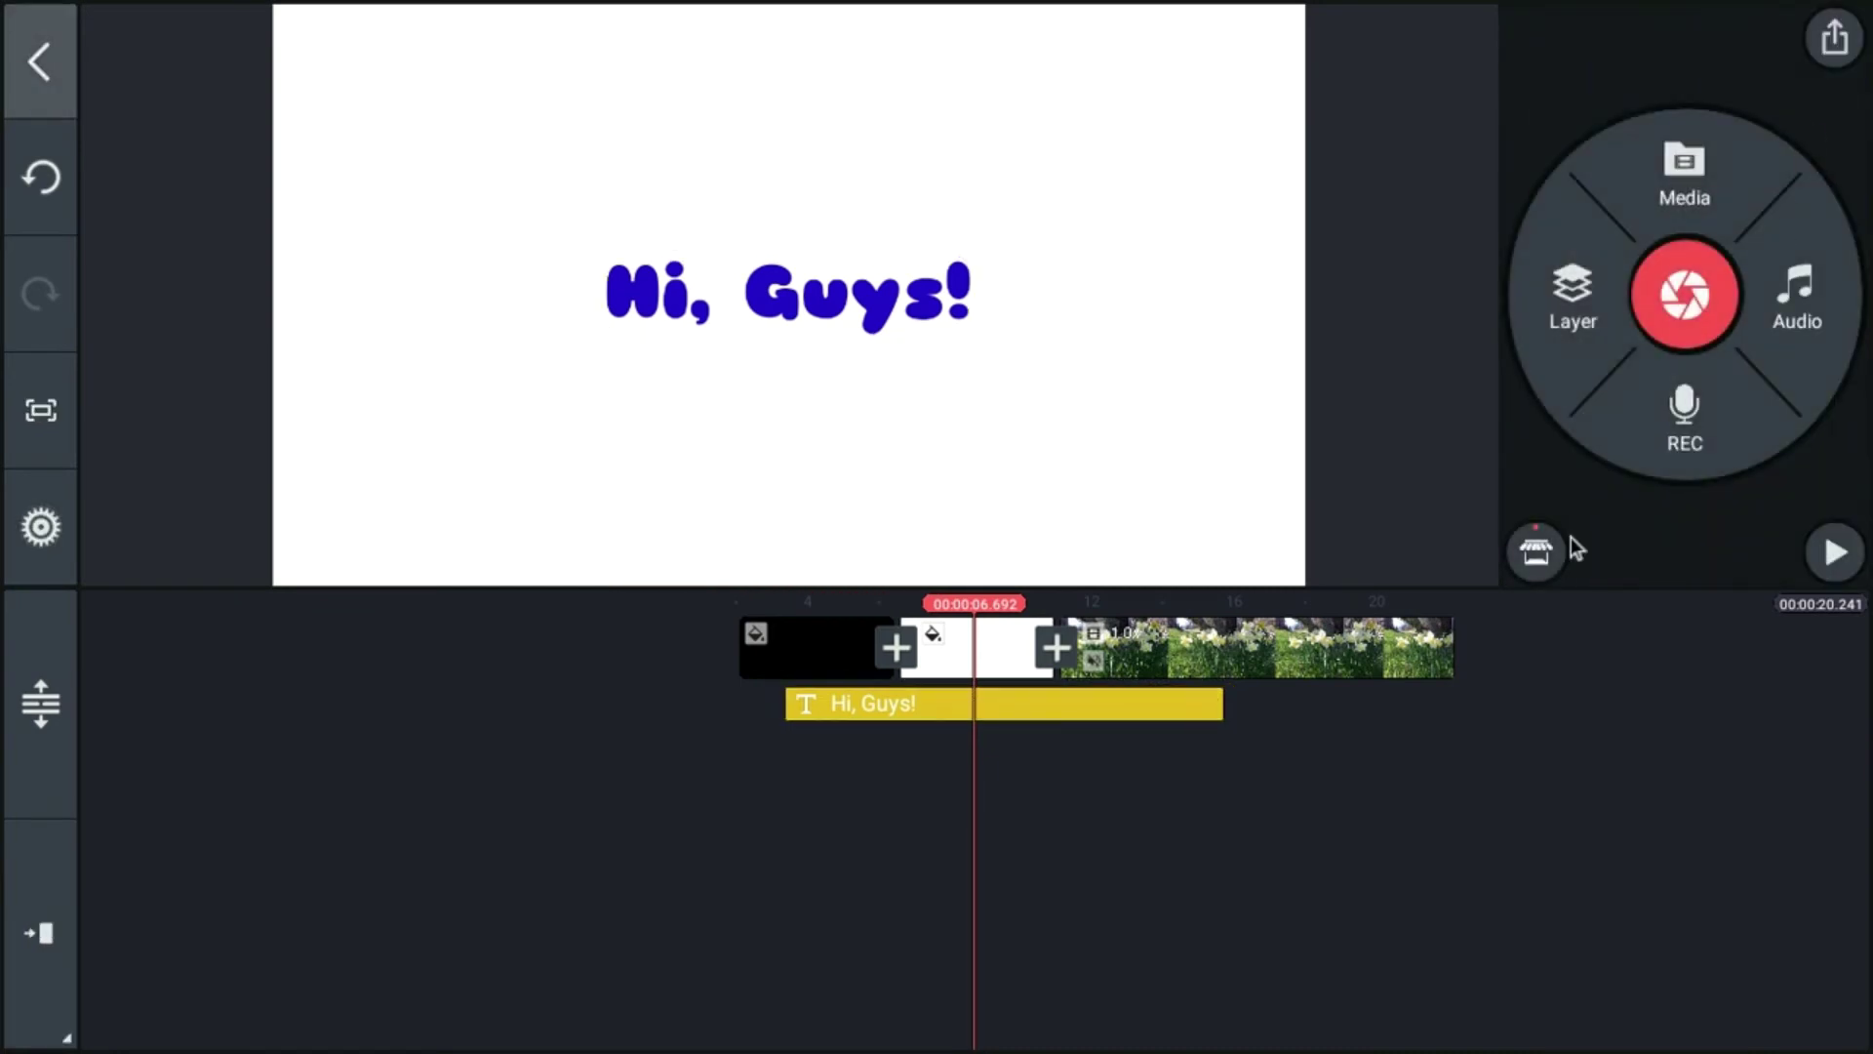
- Enable a yellow outline with weight +9 on the Hi, Guys! text
click(1147, 716)
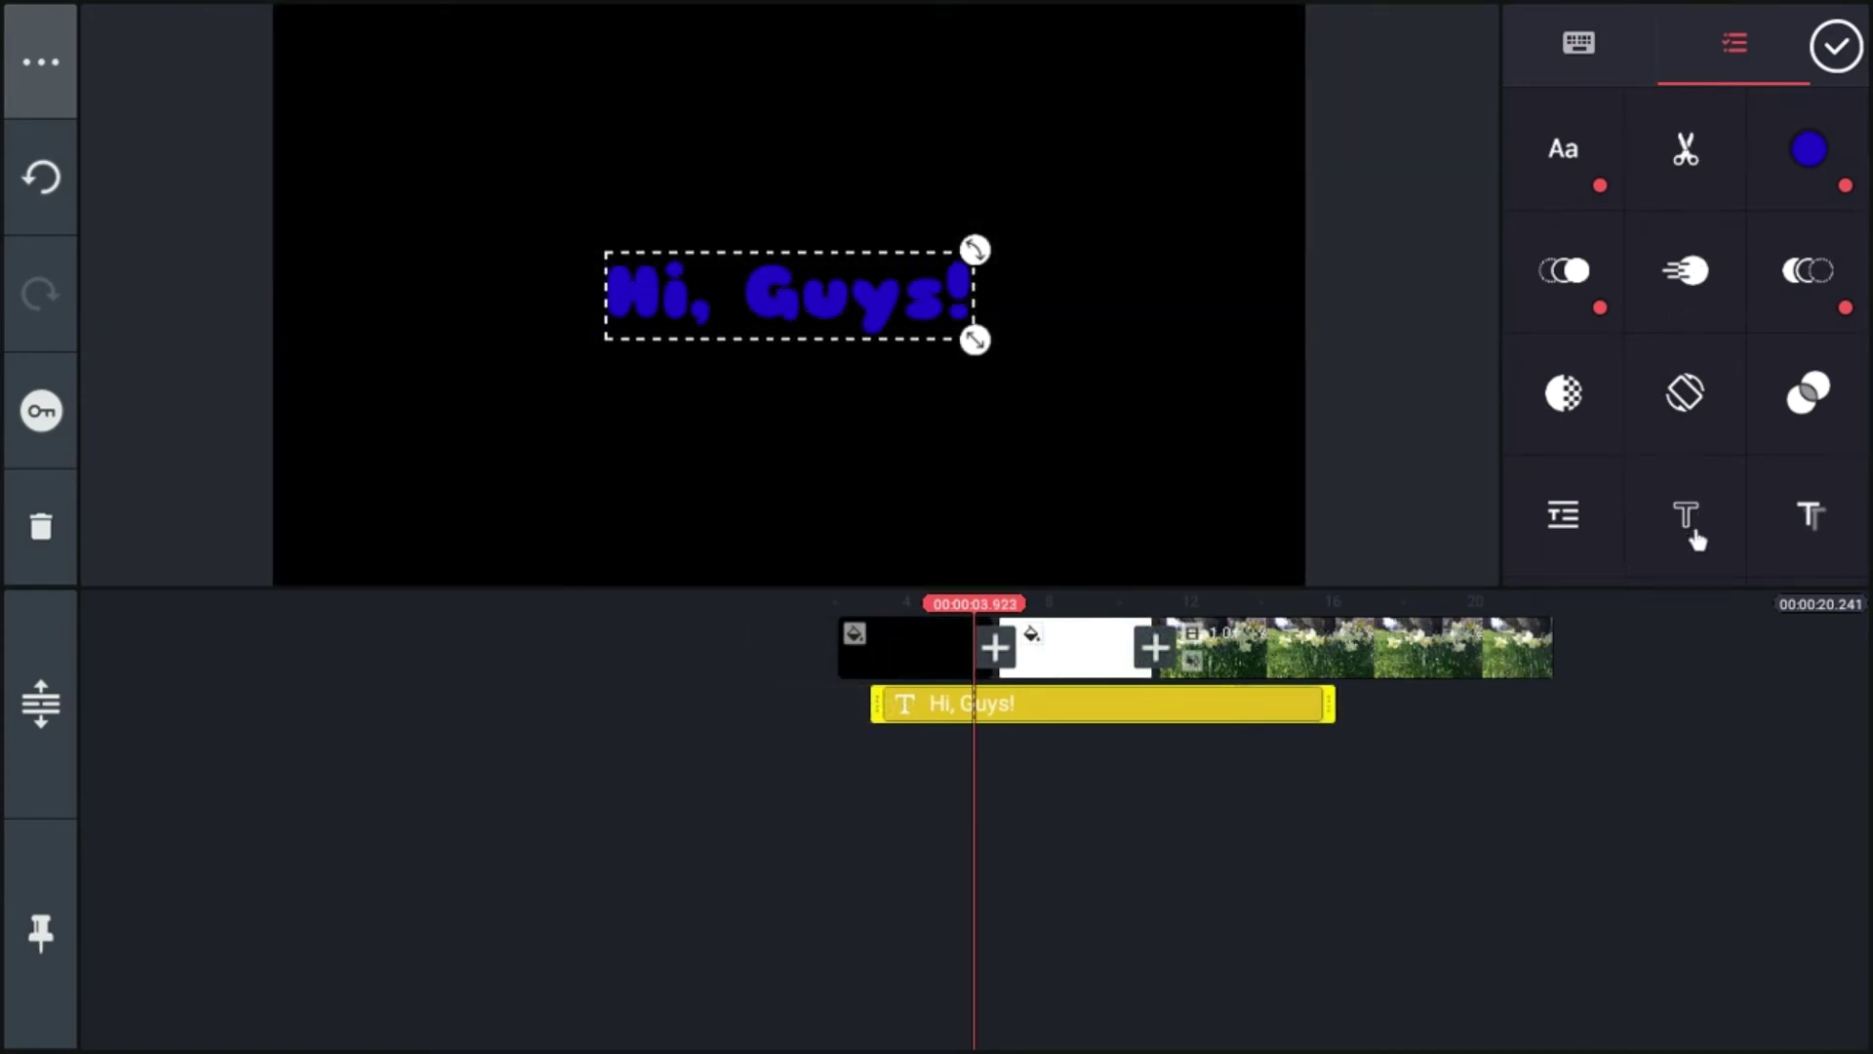
click(1692, 533)
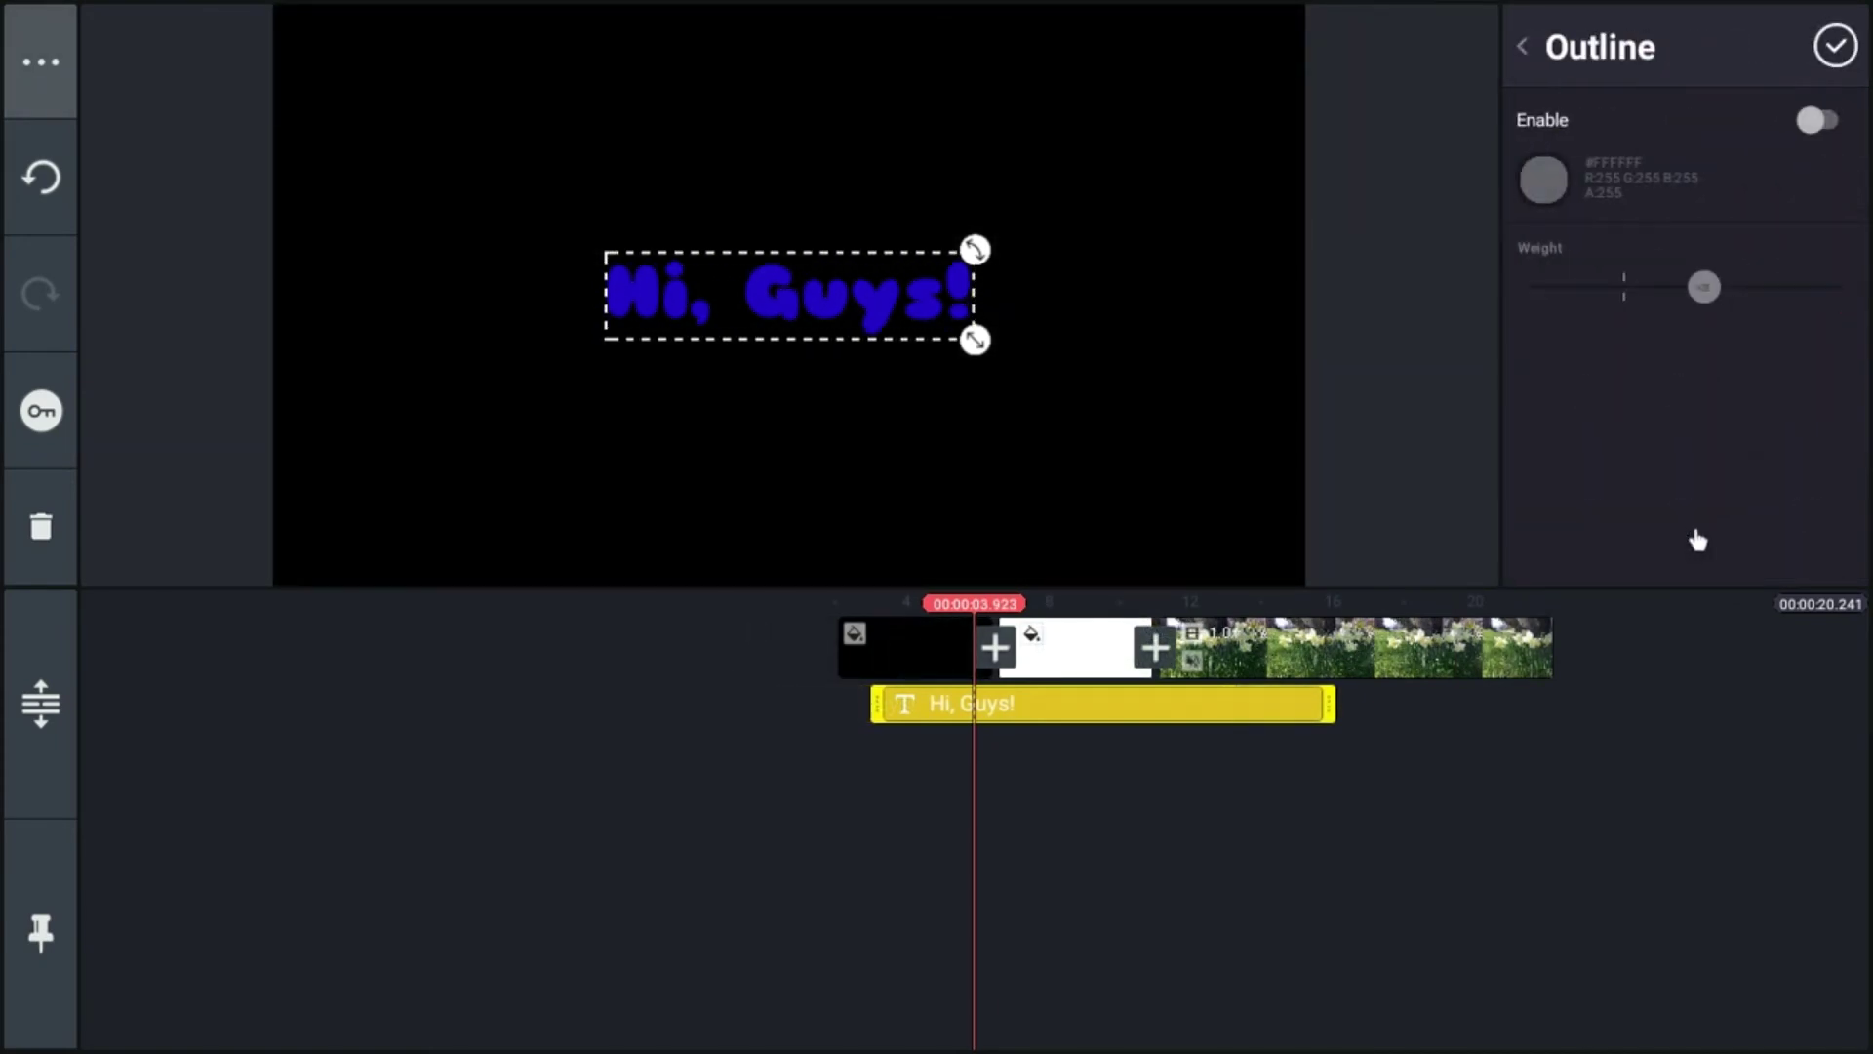
click(1825, 122)
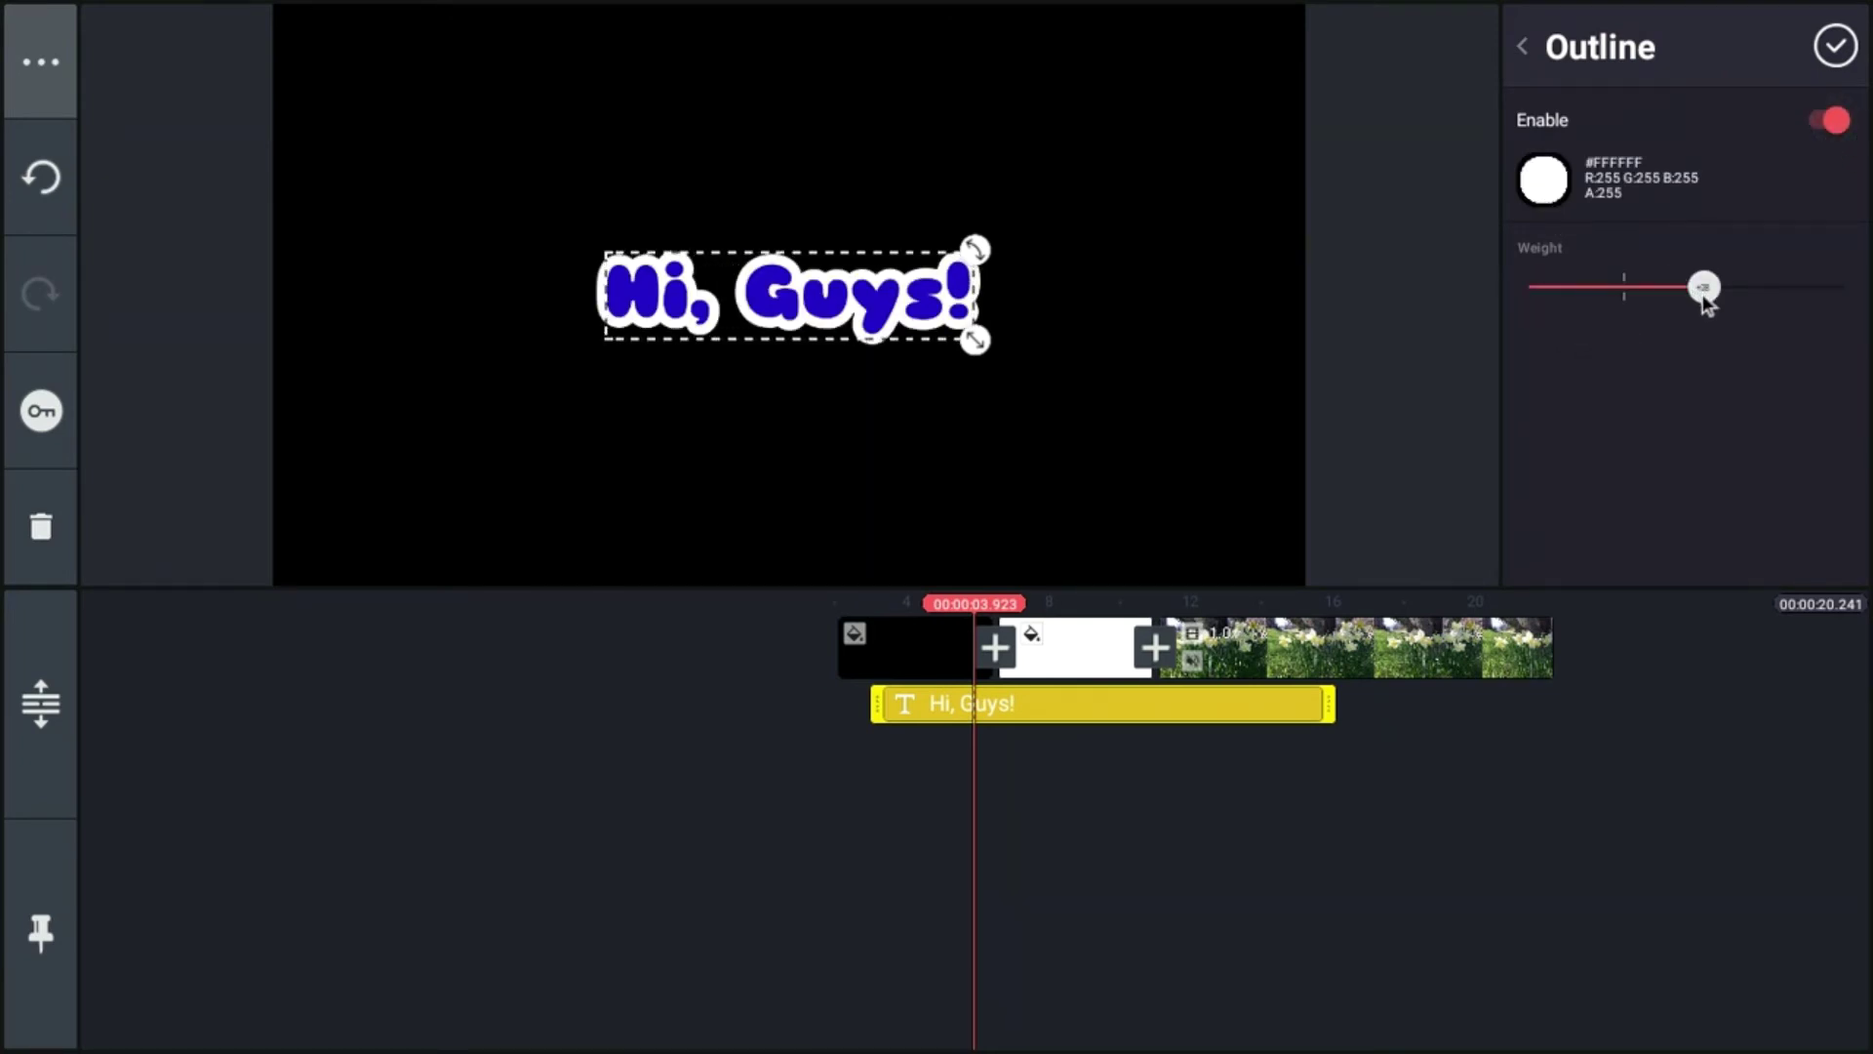
click(1544, 180)
click(1002, 359)
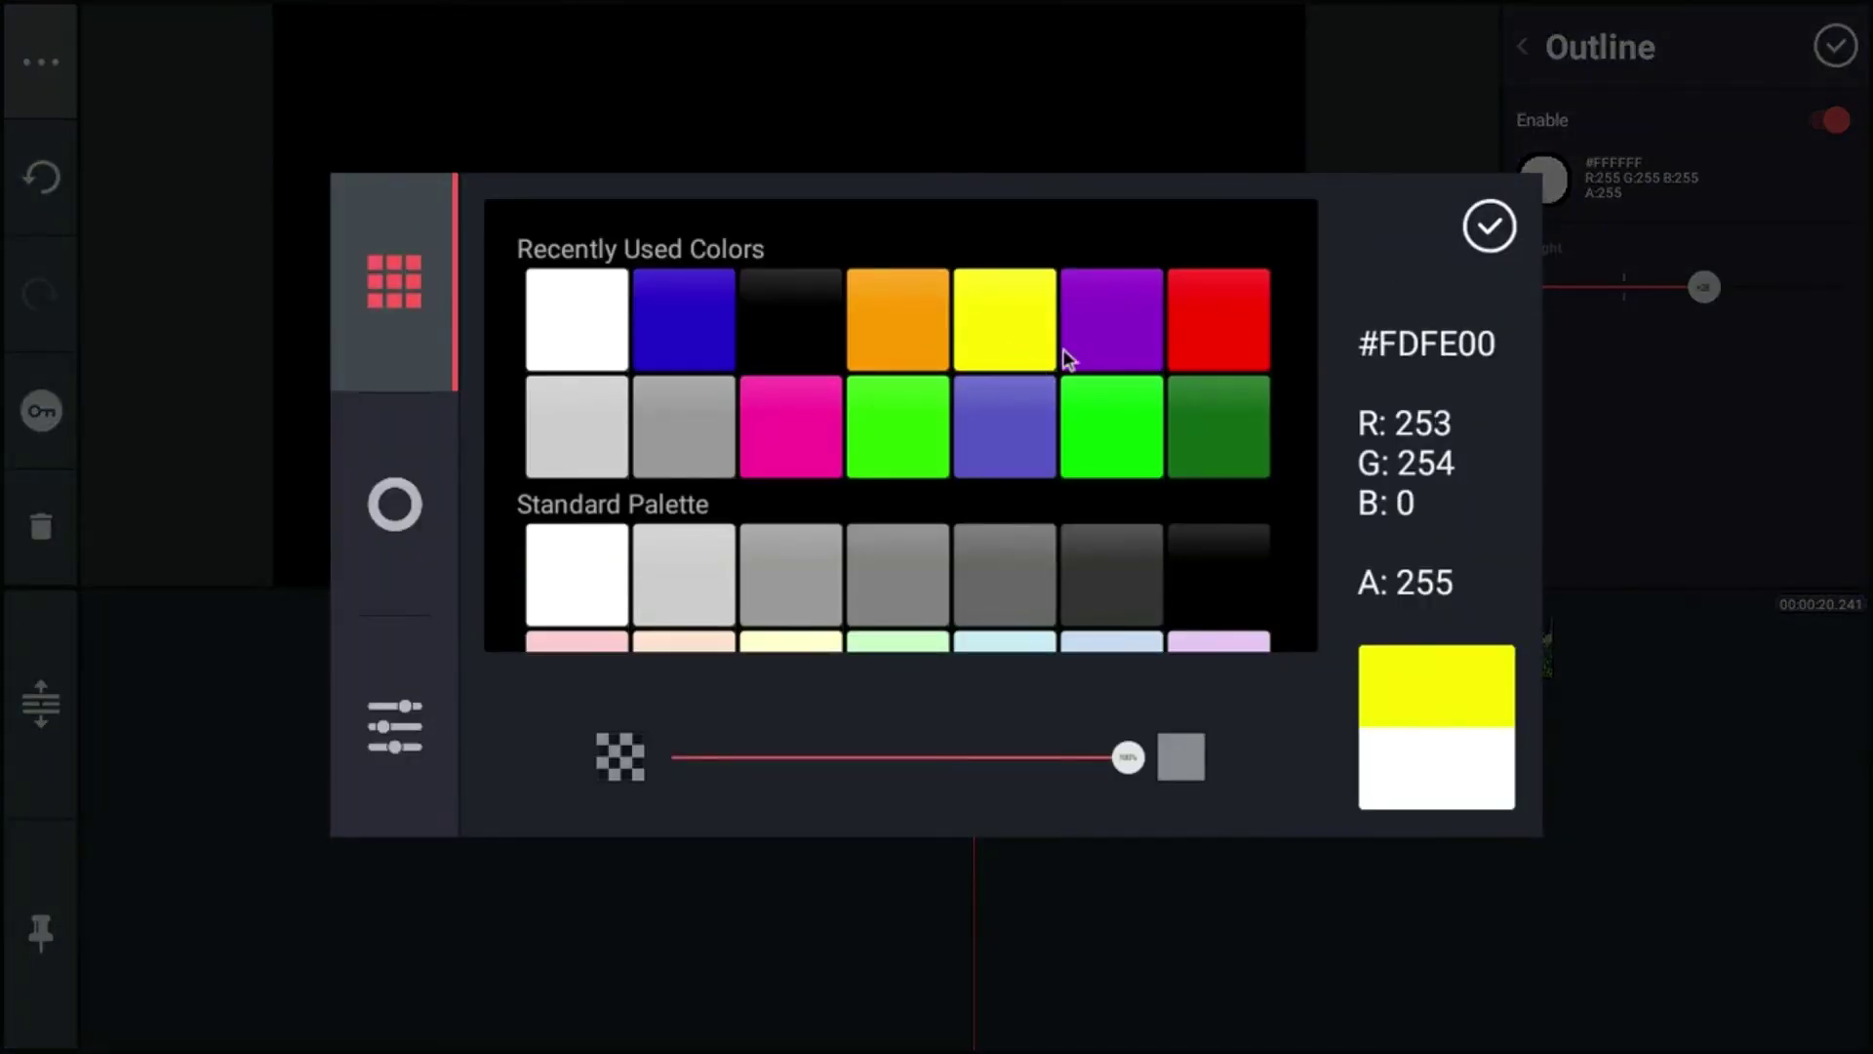
click(1481, 239)
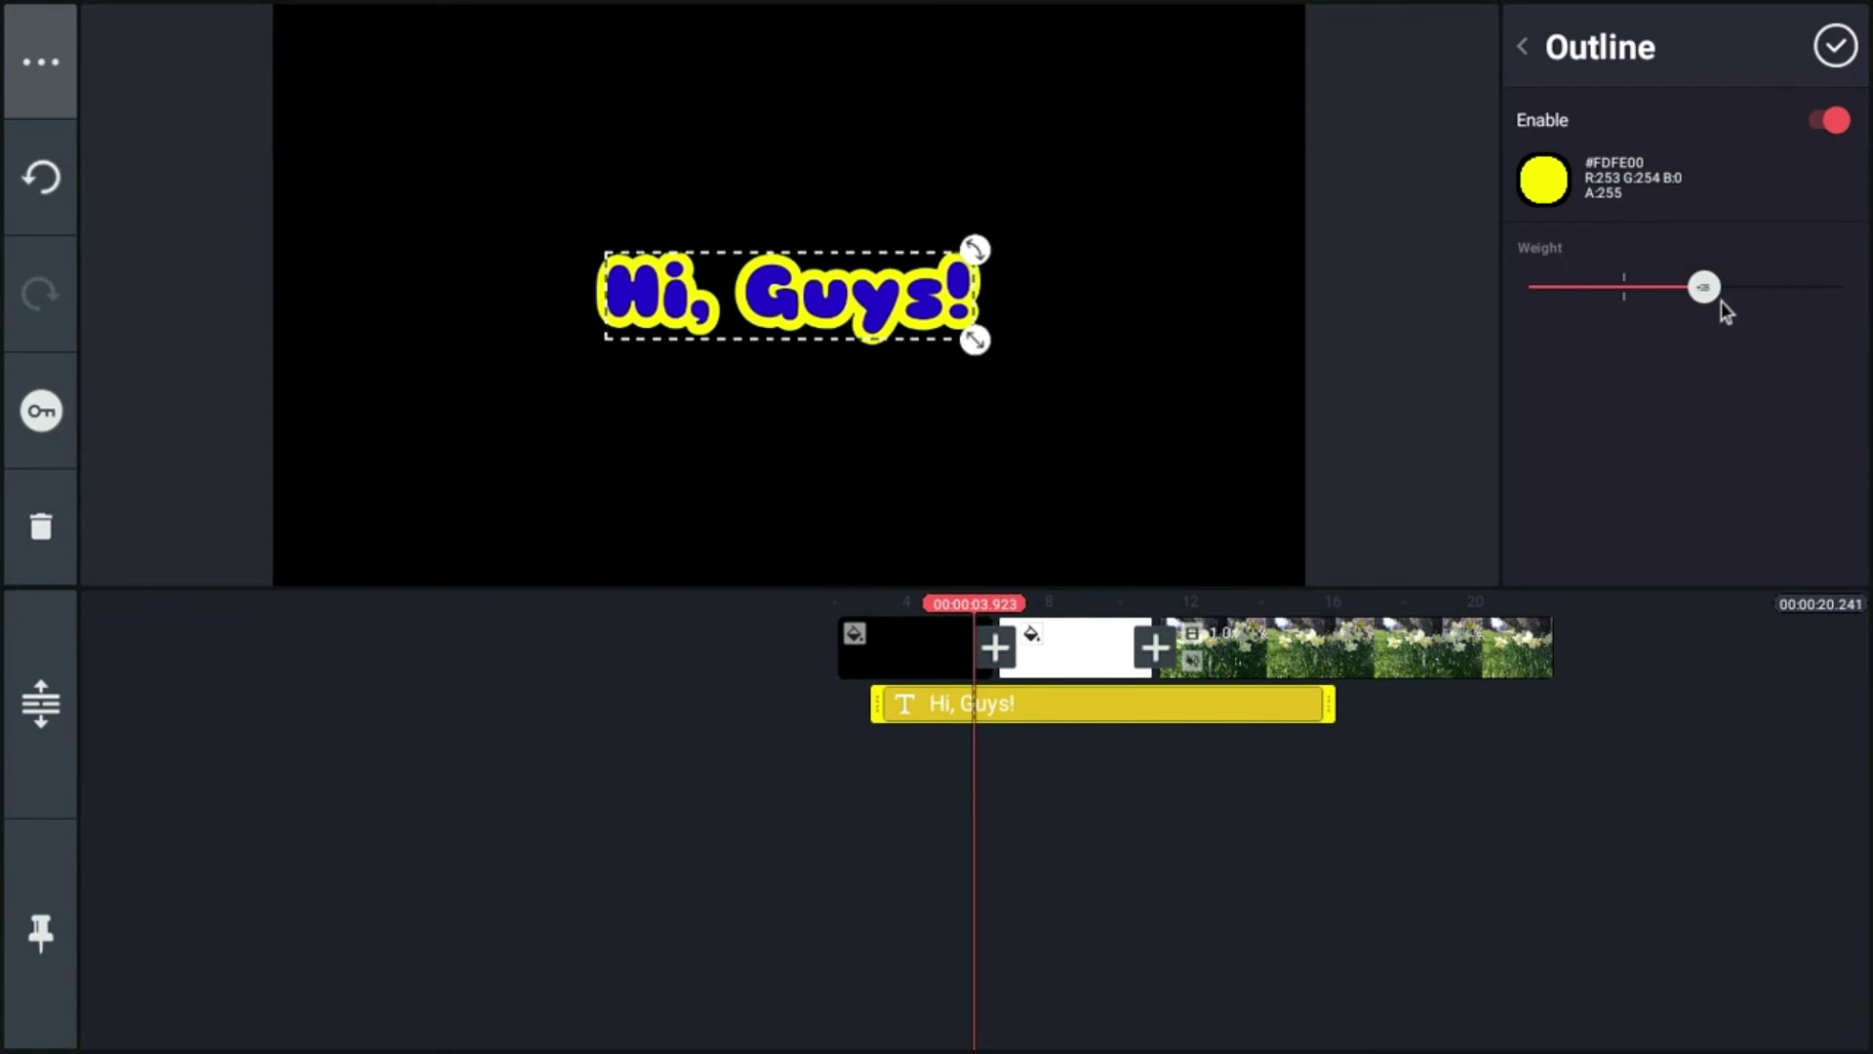
drag(1721, 294, 1608, 315)
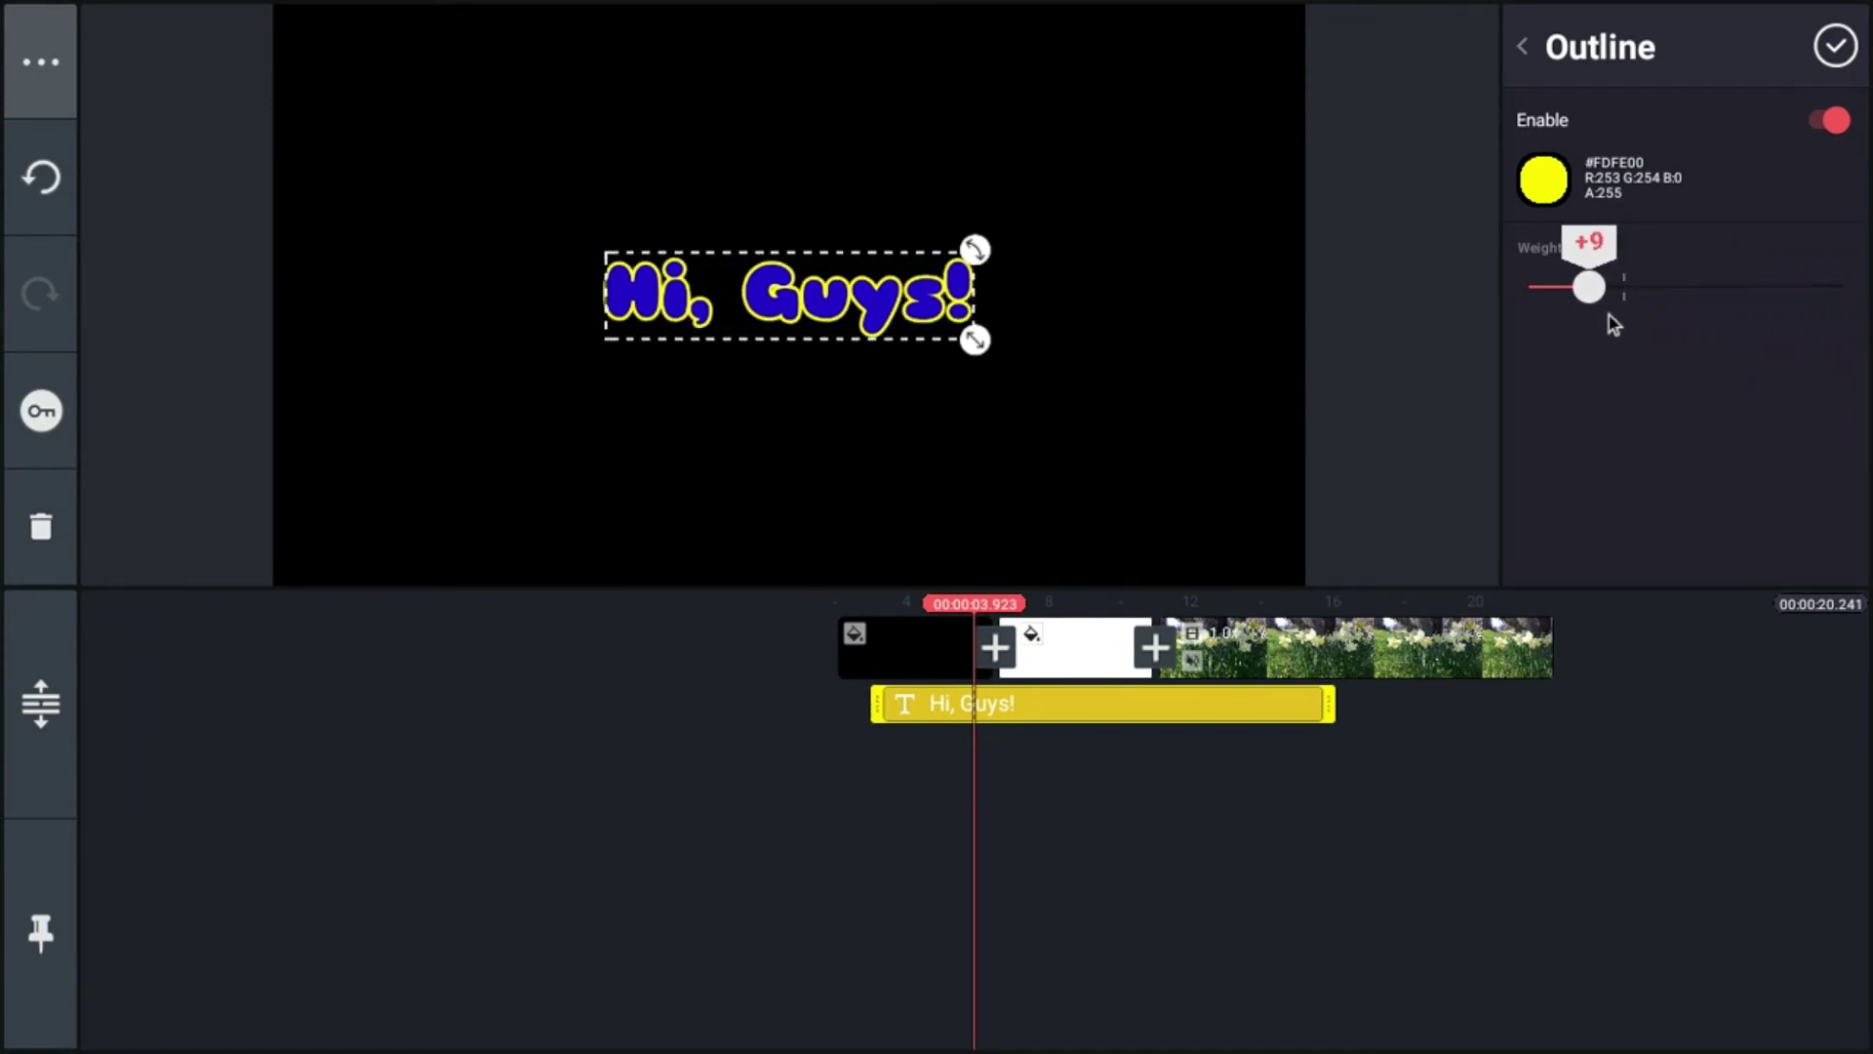
click(1835, 45)
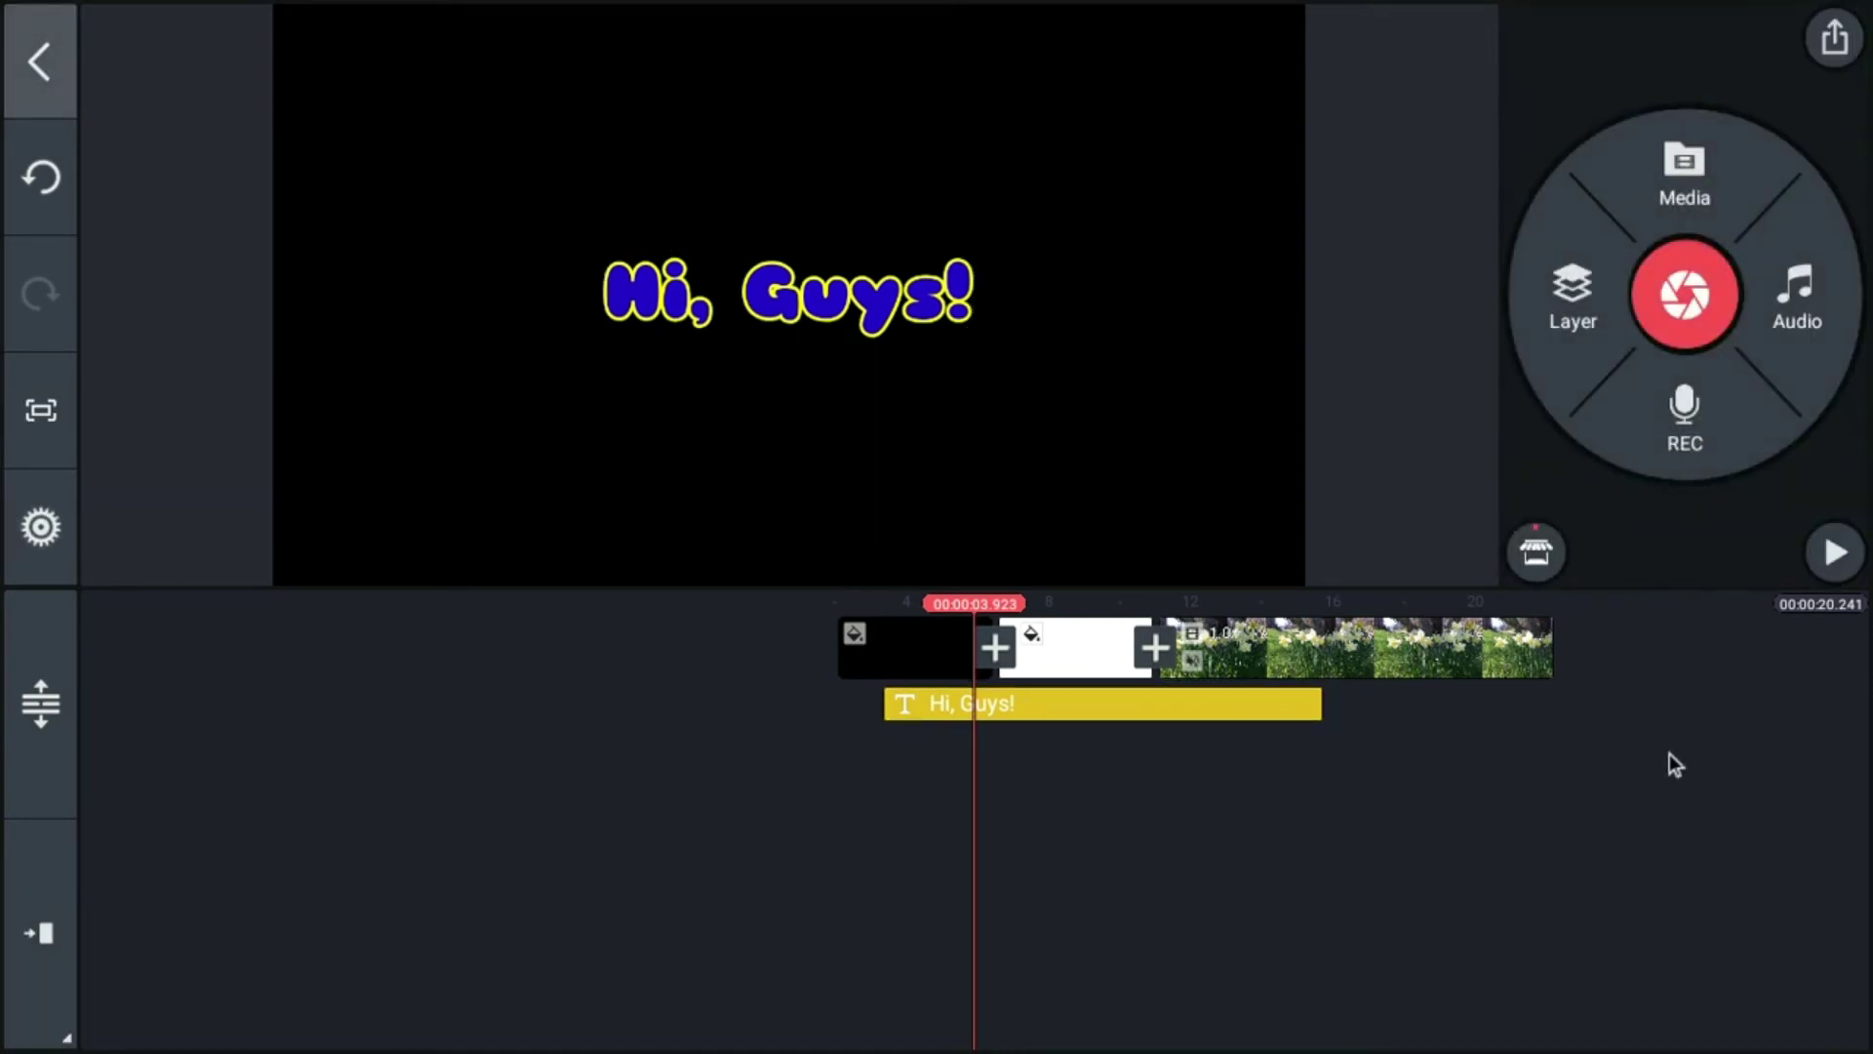
- Return the playhead to 2 seconds and change the Hi, Guys! outline from yellow to red
drag(1675, 764, 1460, 798)
mouse_move(1346, 744)
mouse_down()
mouse_move(1154, 752)
mouse_move(1203, 786)
mouse_move(1376, 757)
mouse_up()
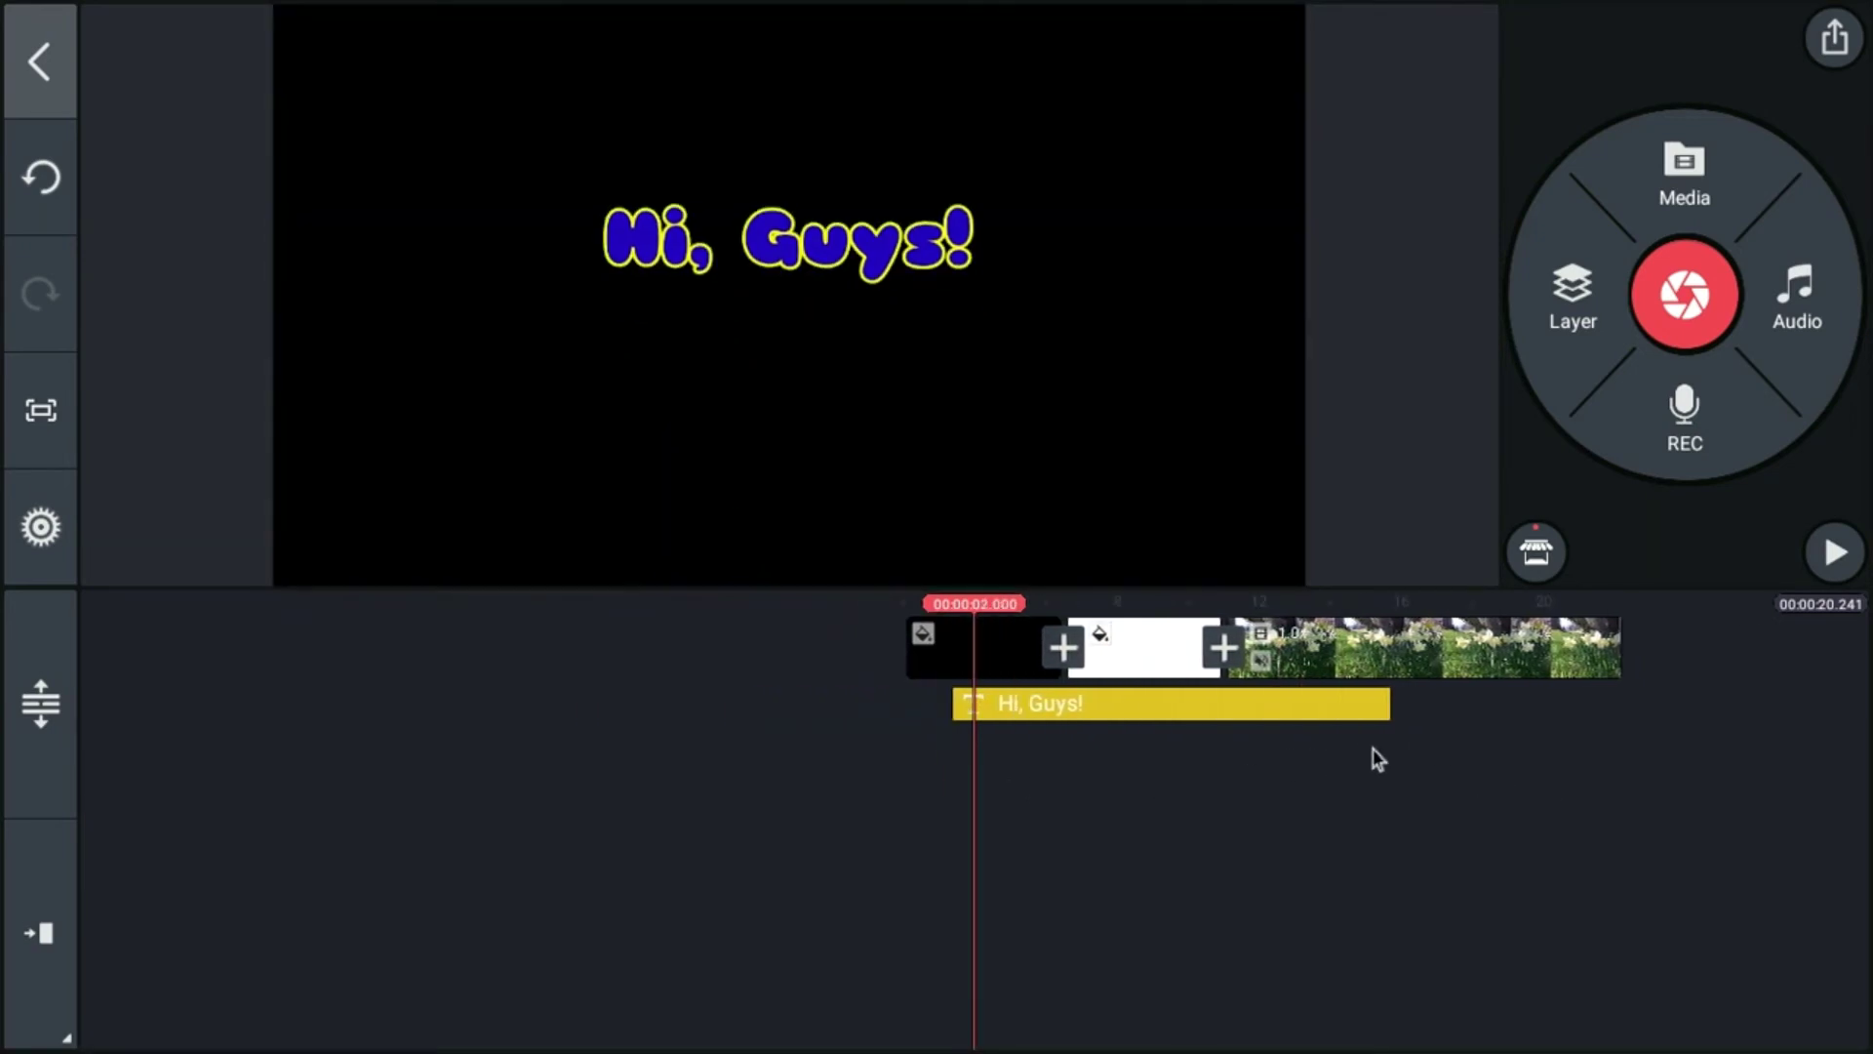
click(1244, 710)
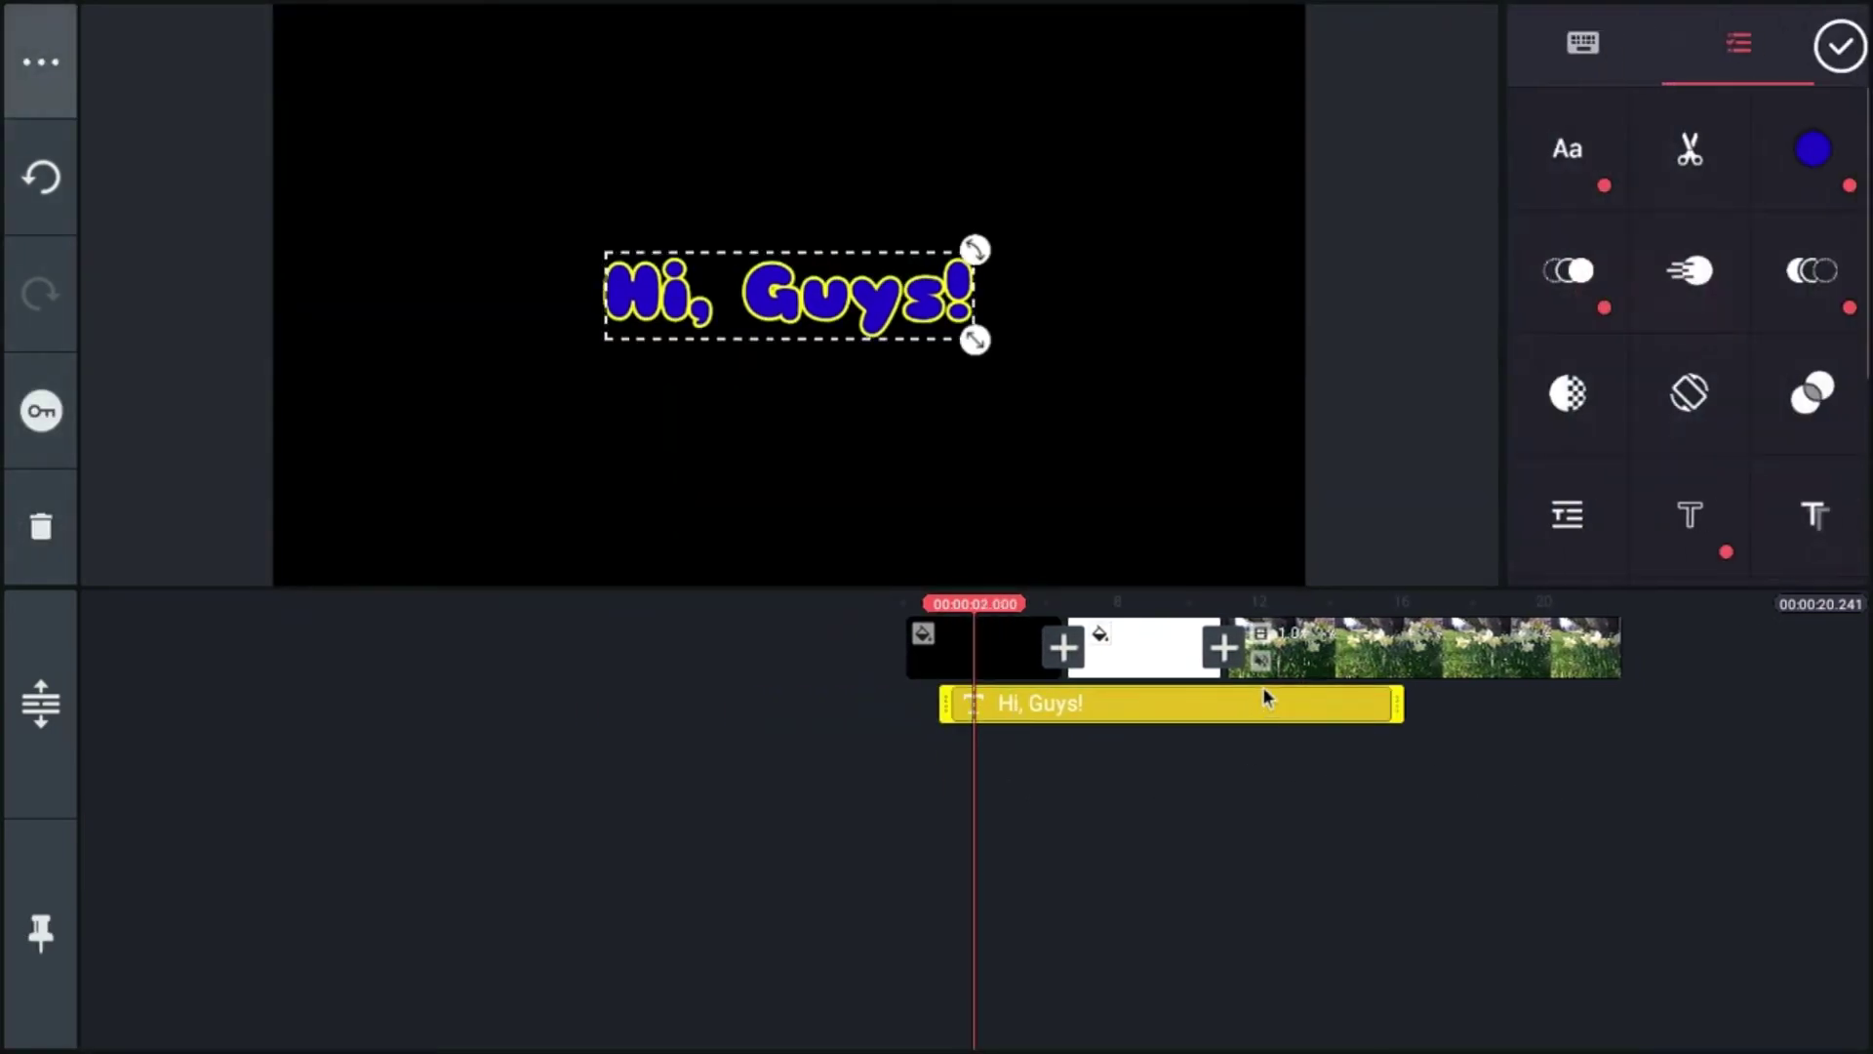
click(1698, 542)
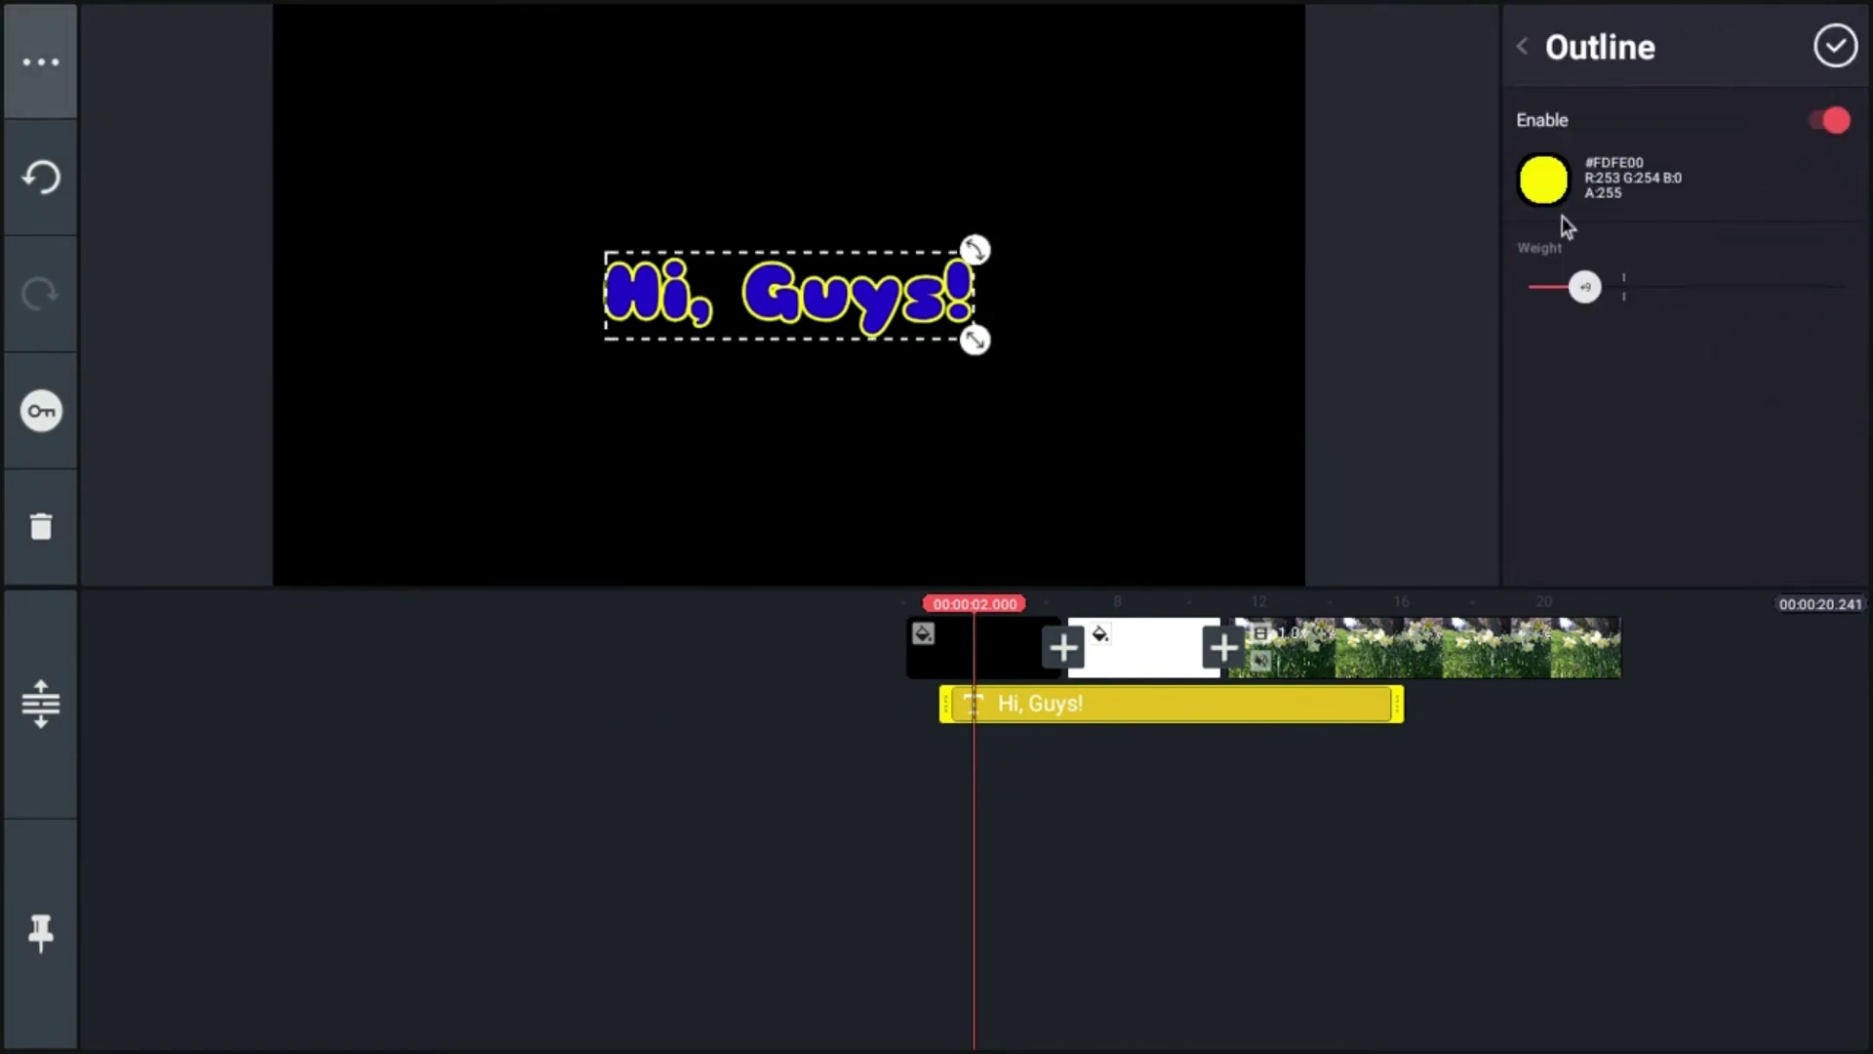
click(1543, 182)
click(1234, 329)
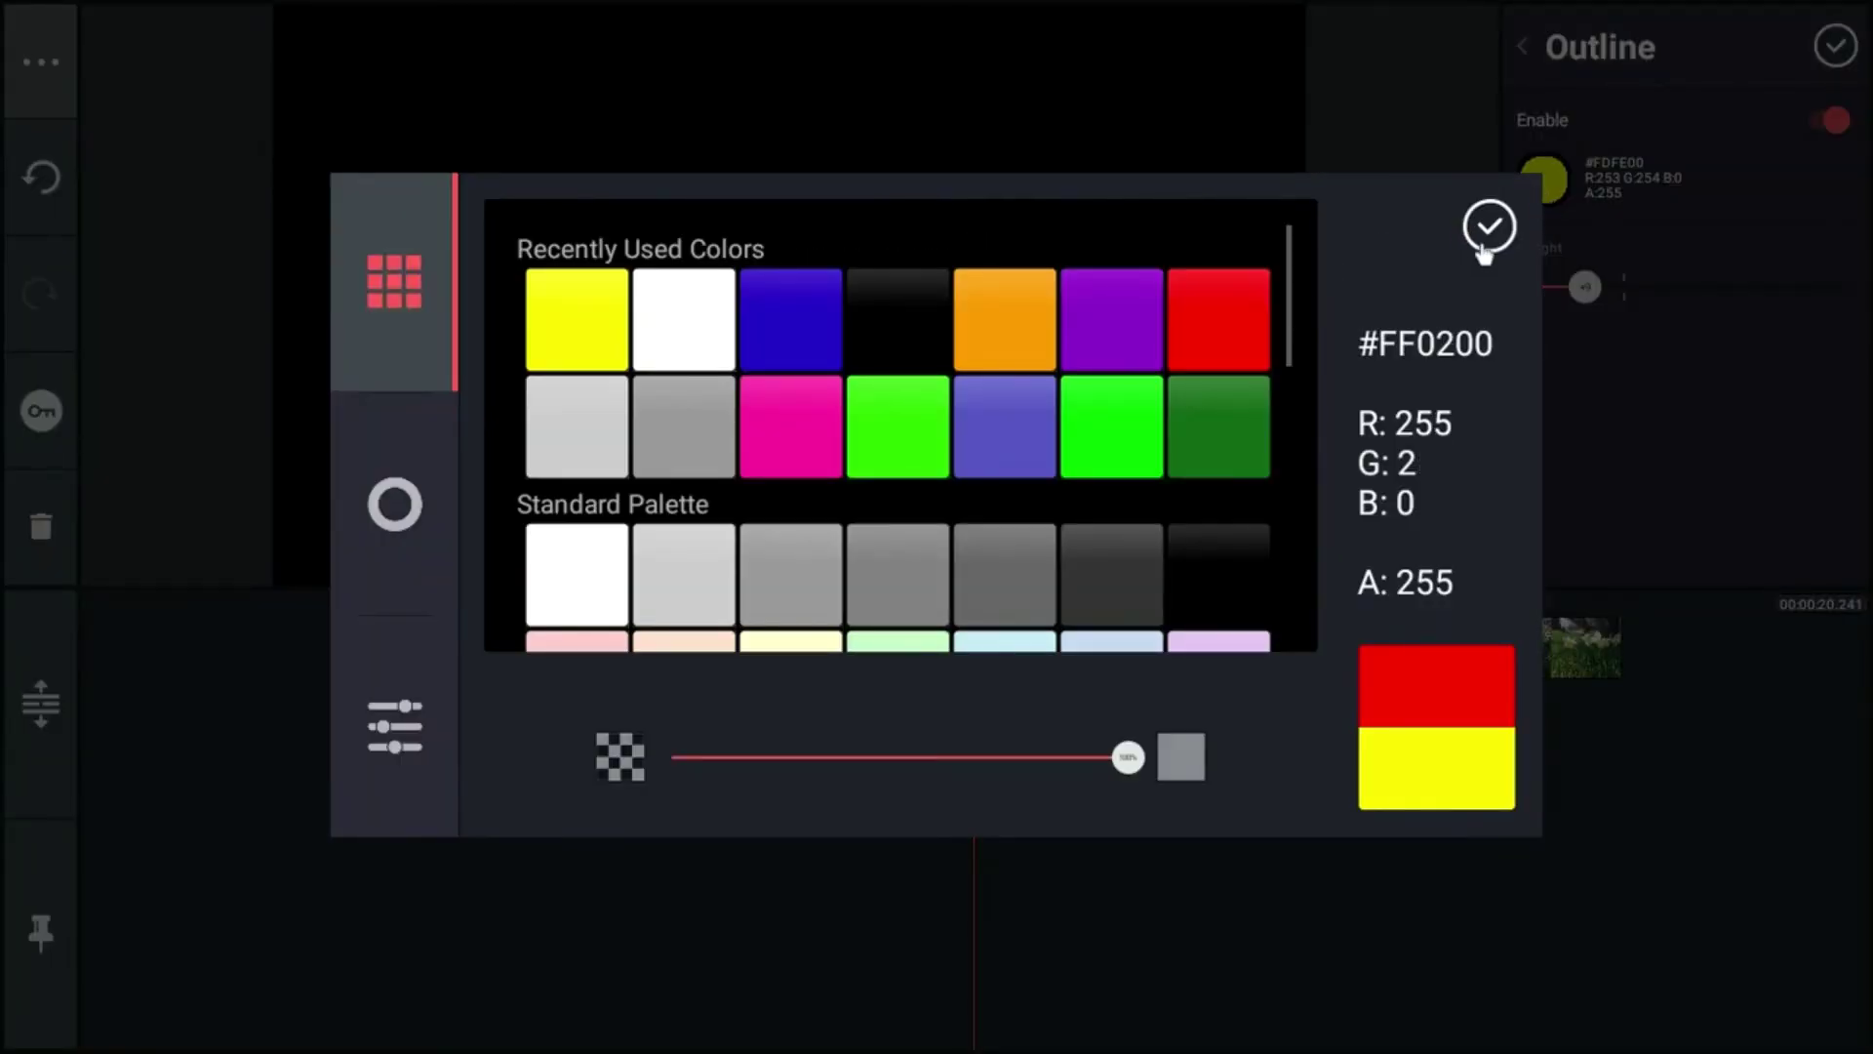
click(1488, 230)
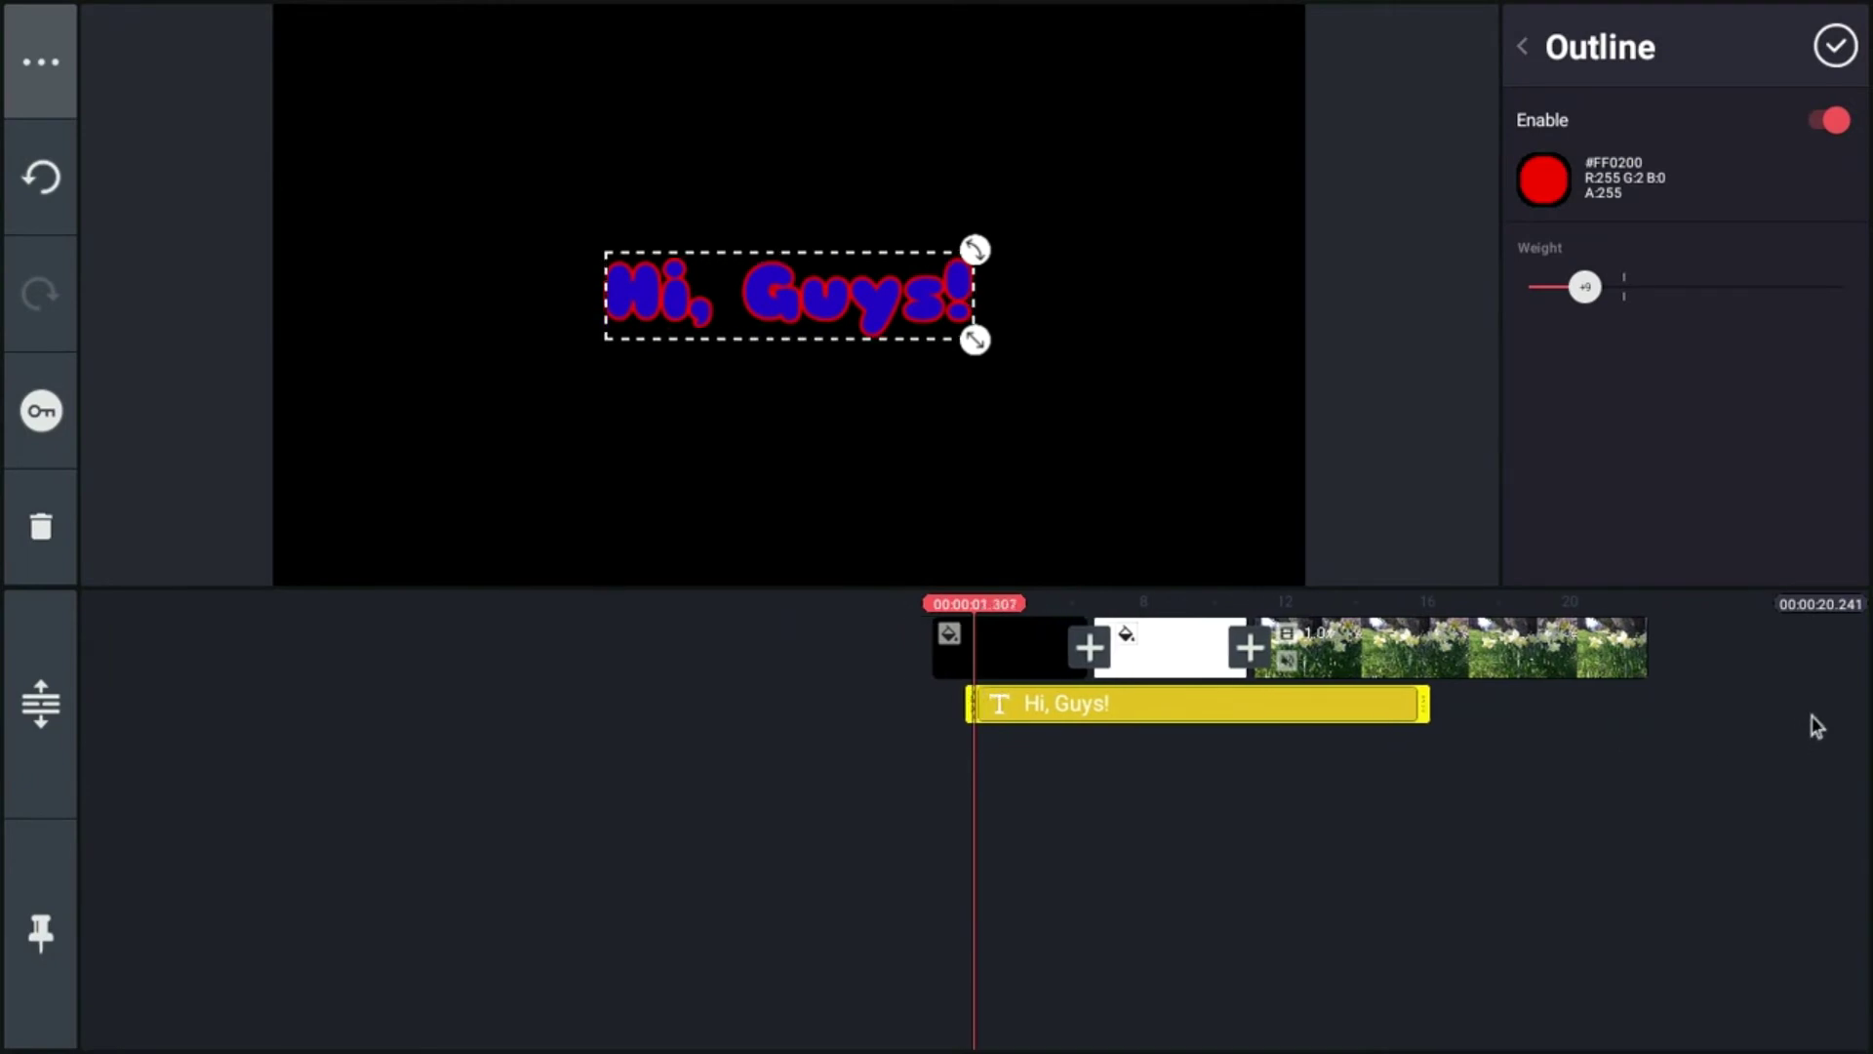
click(1835, 46)
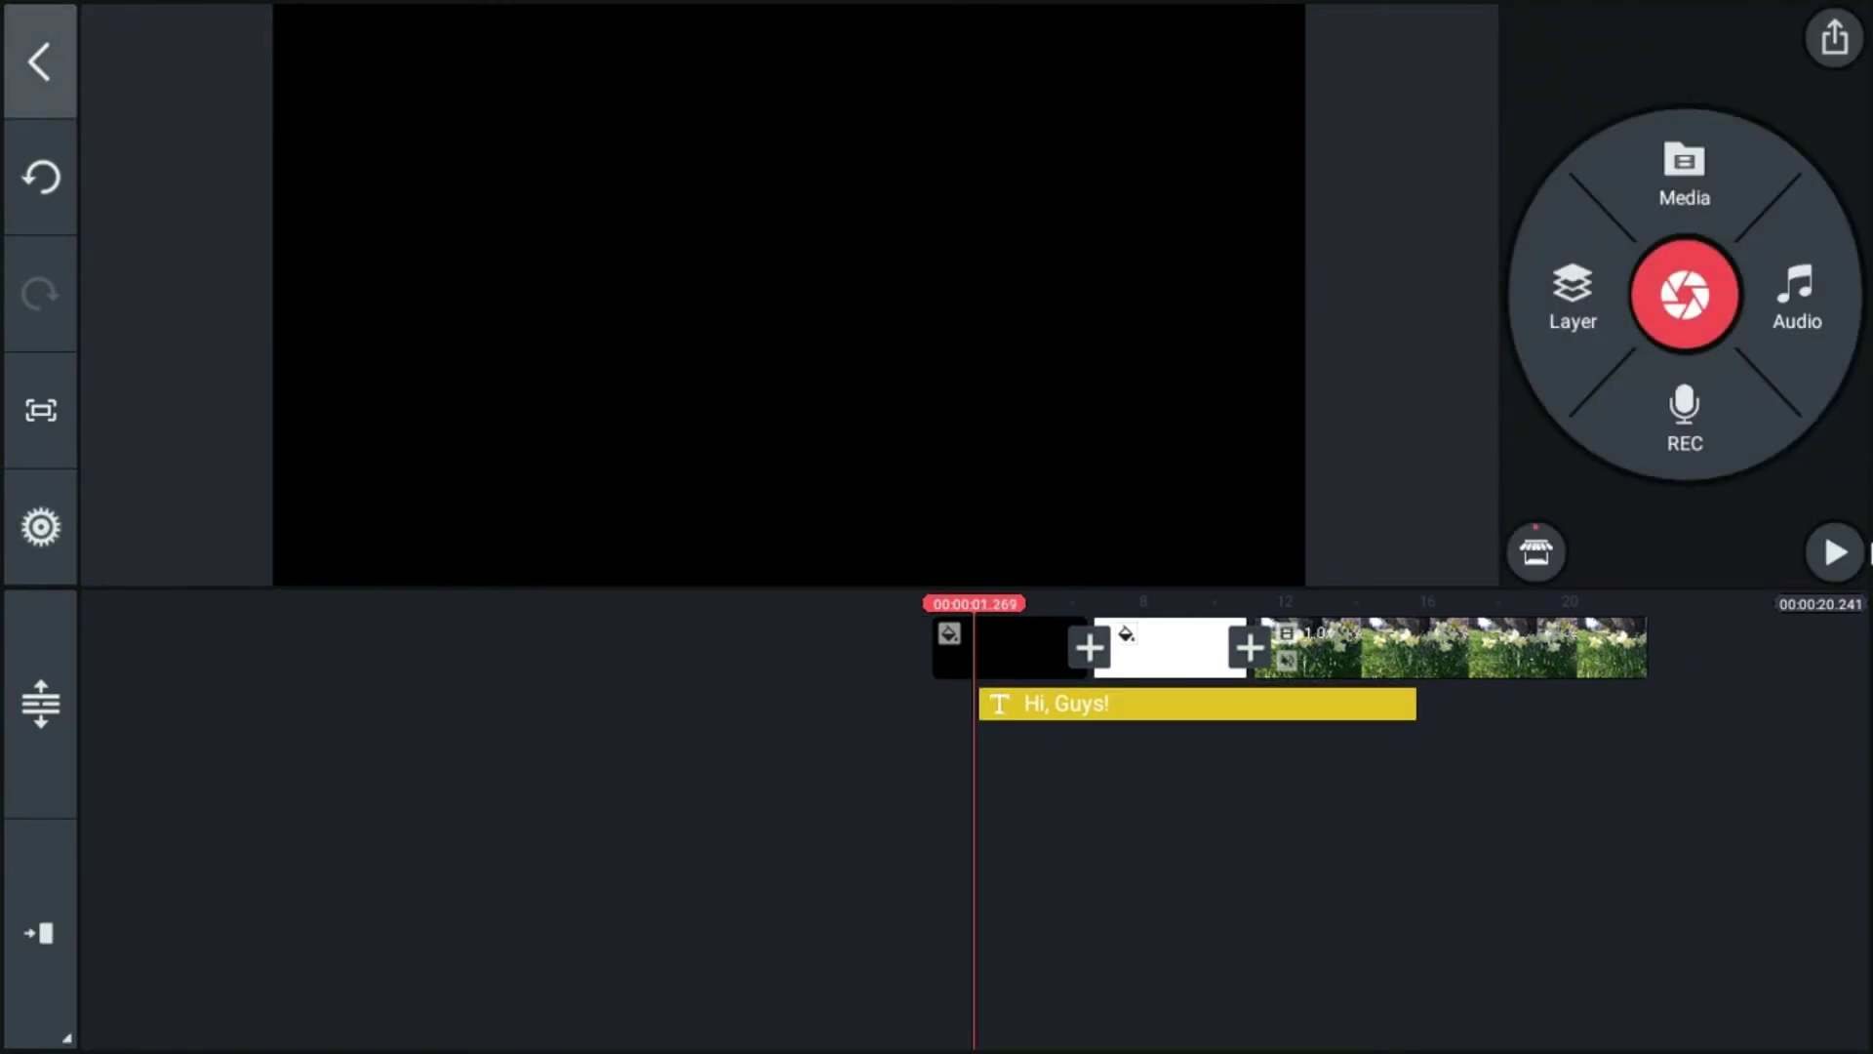
- Preview the red-outlined title by playing the project, then stop and reselect the text
click(1835, 552)
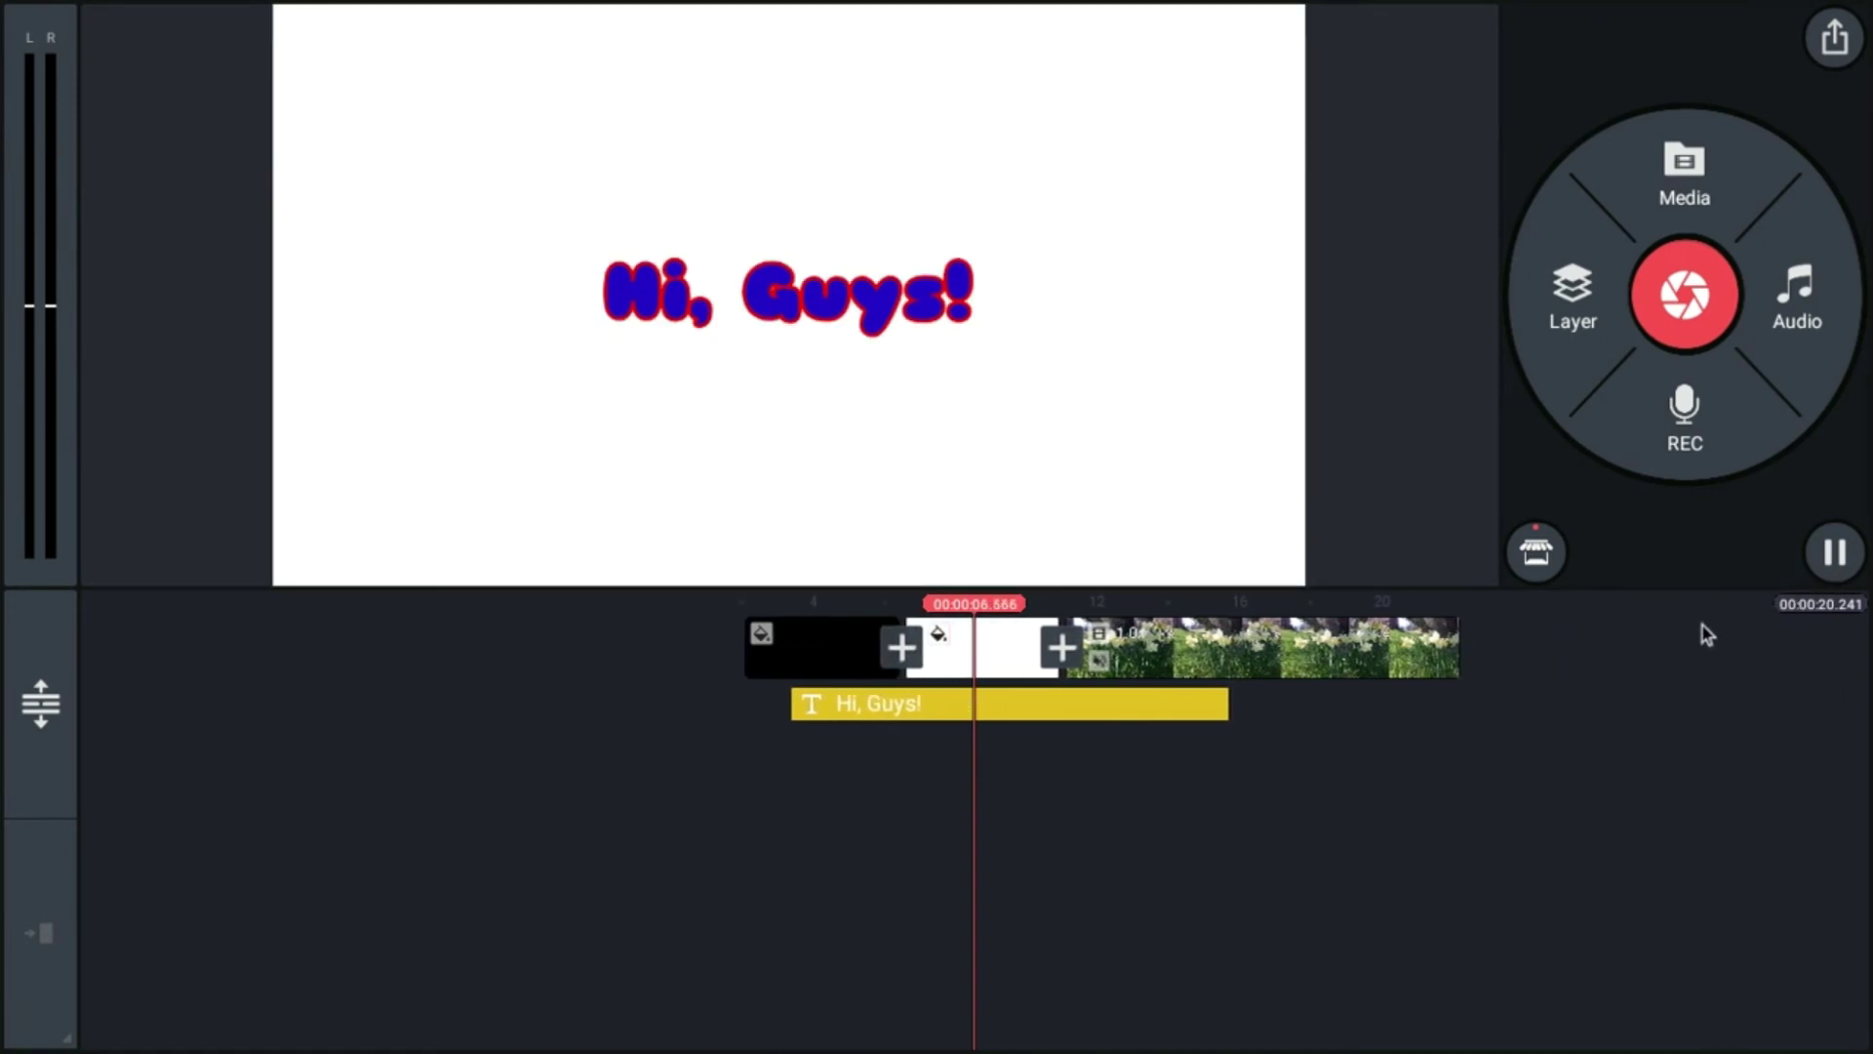
click(1442, 824)
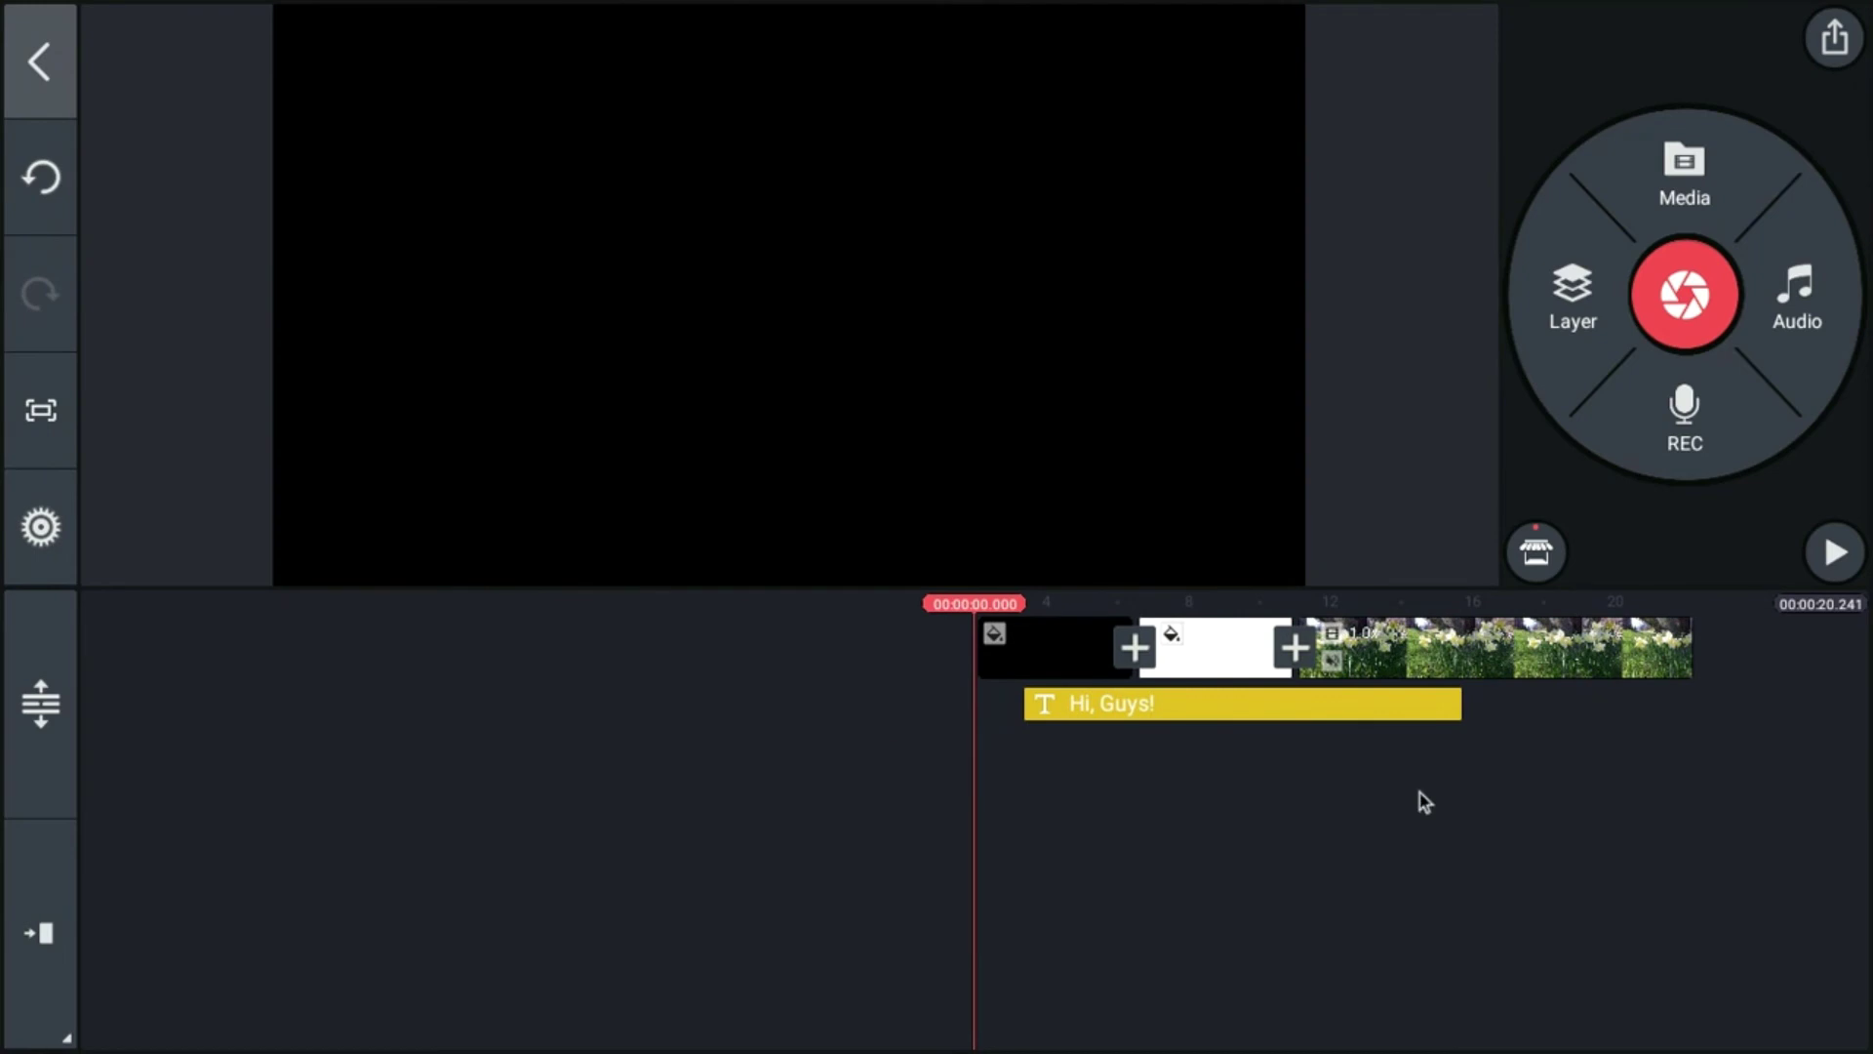
click(1325, 720)
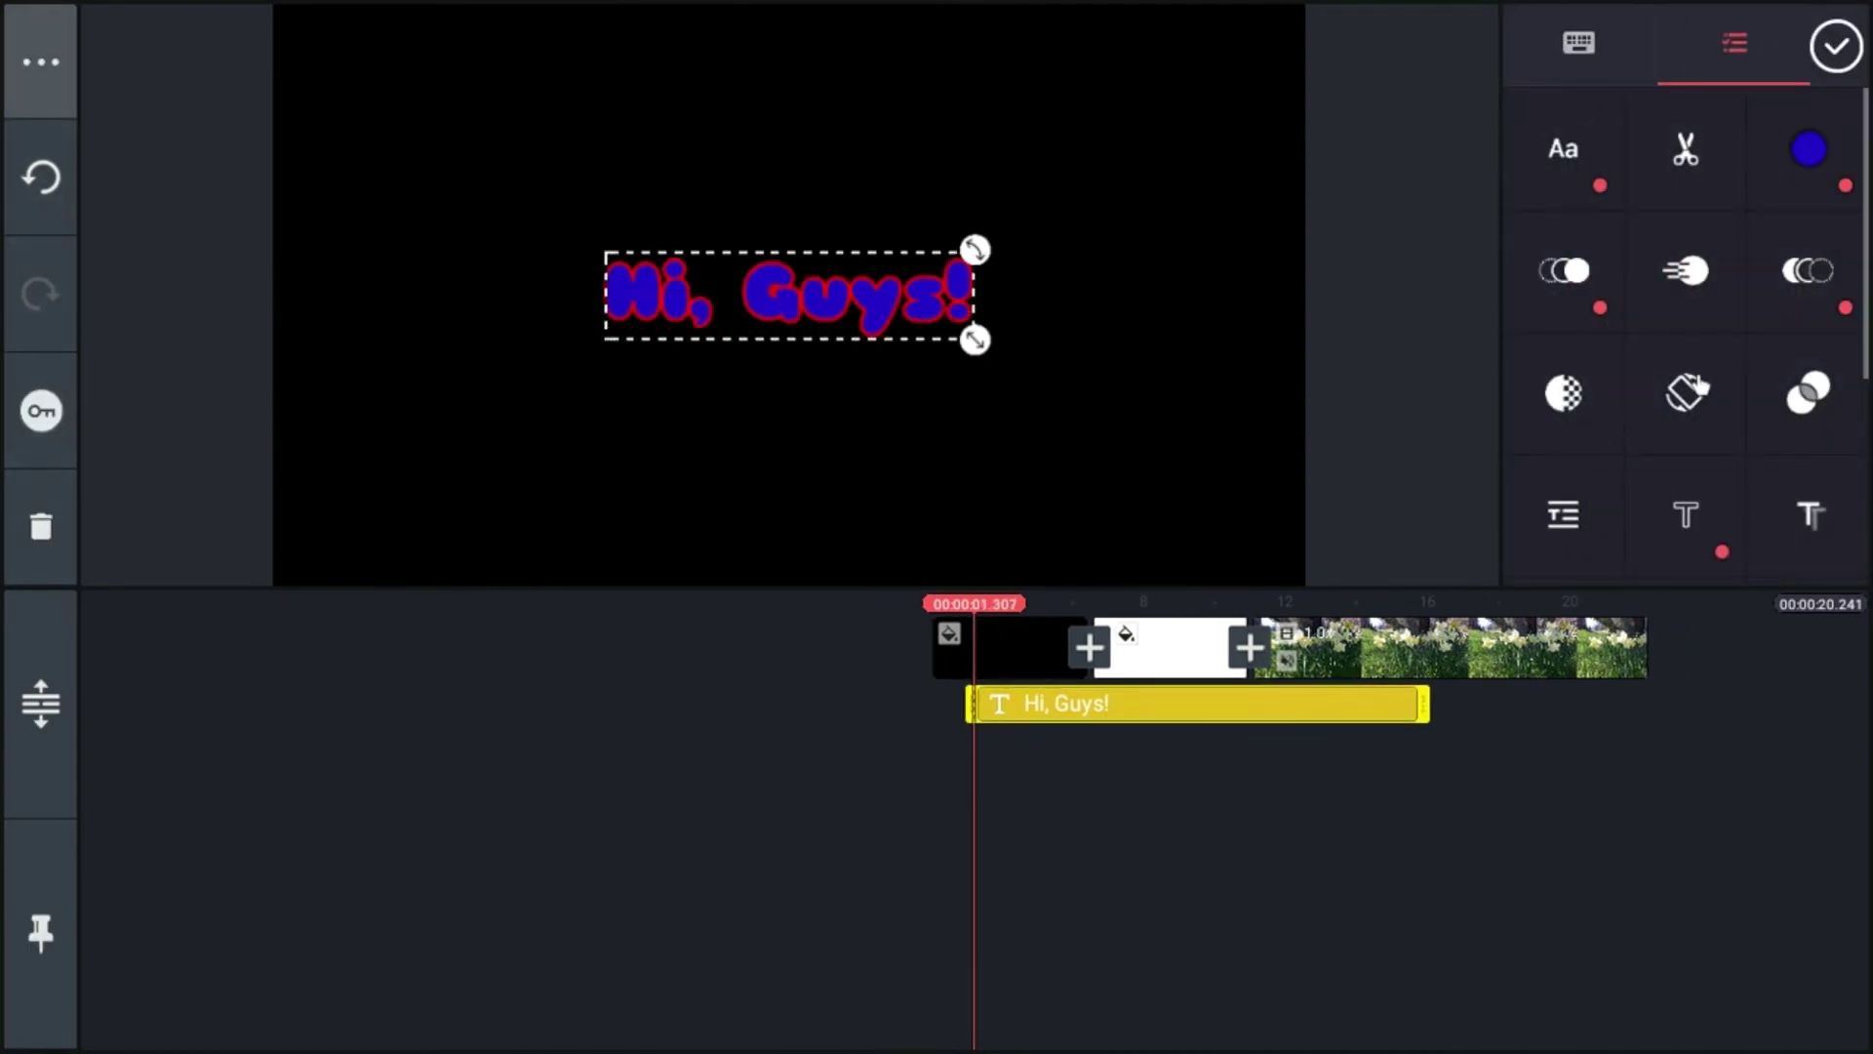
- Enable a bright green #00FF00 background behind the text and make it full-width
scroll(1698, 387, down, 2)
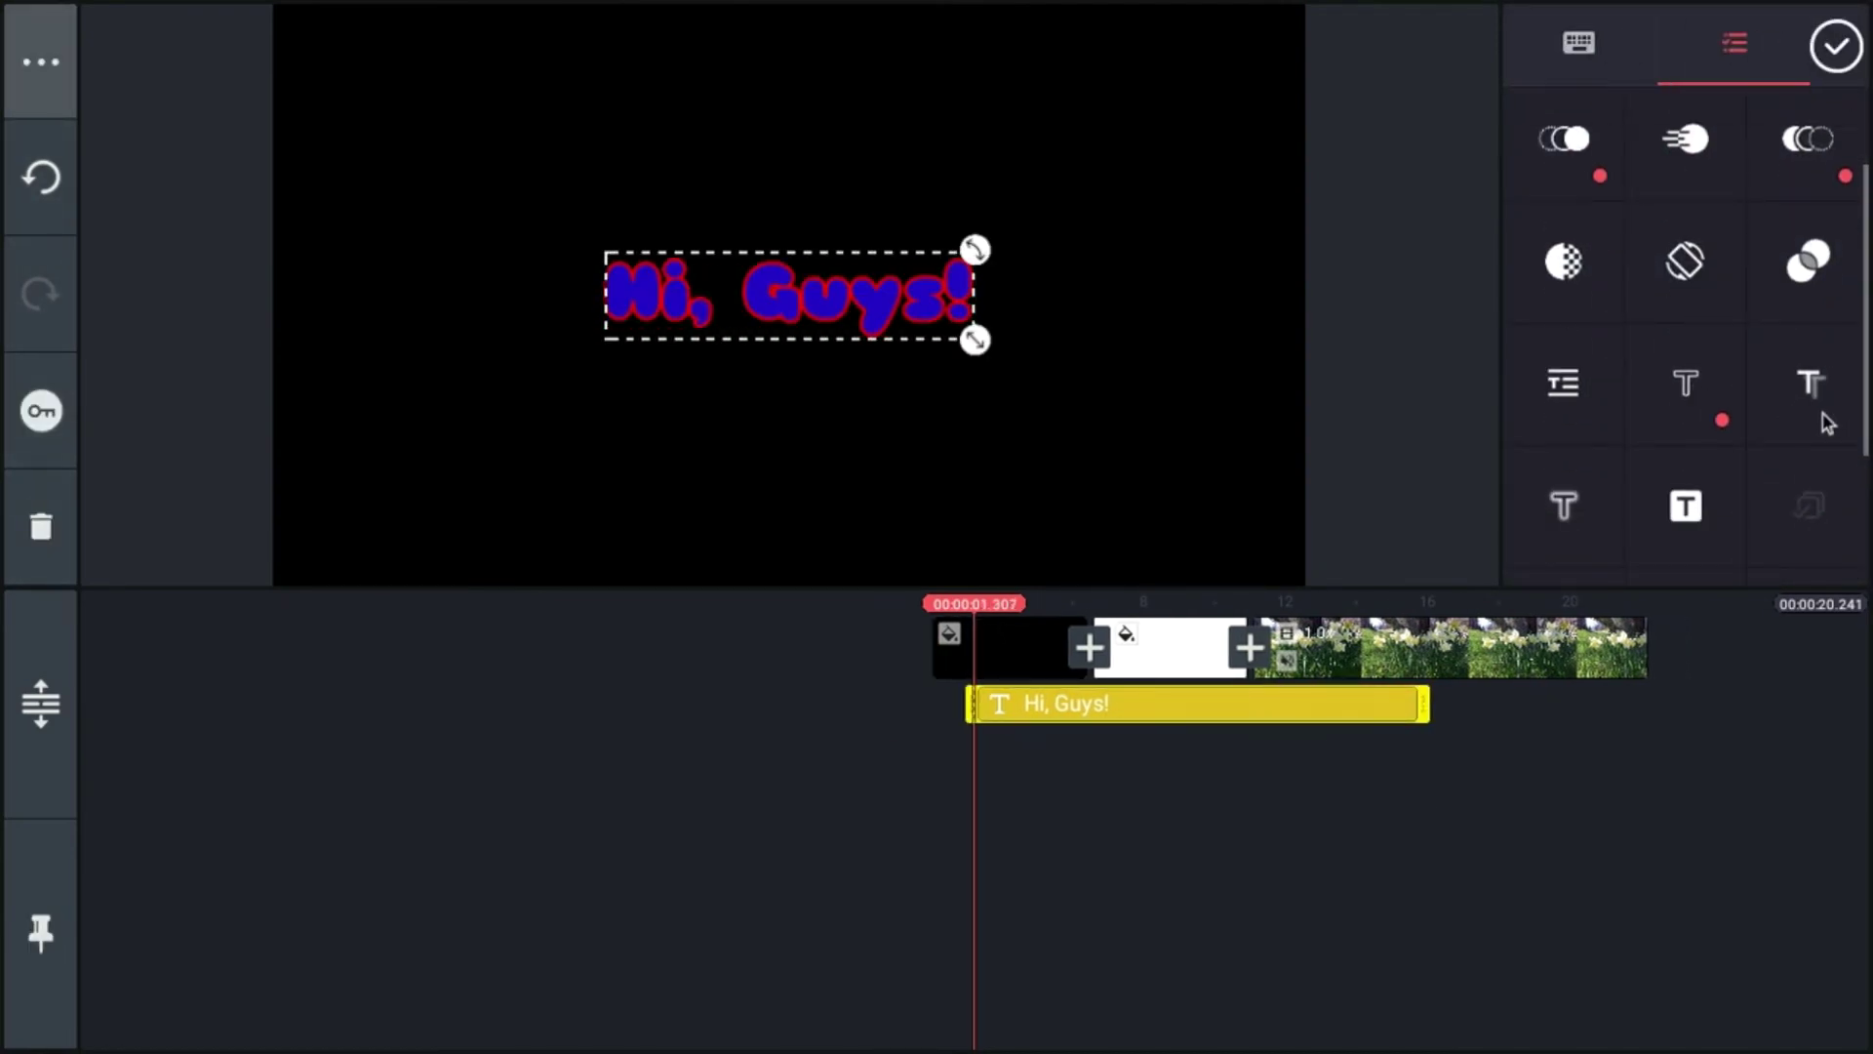
click(1686, 507)
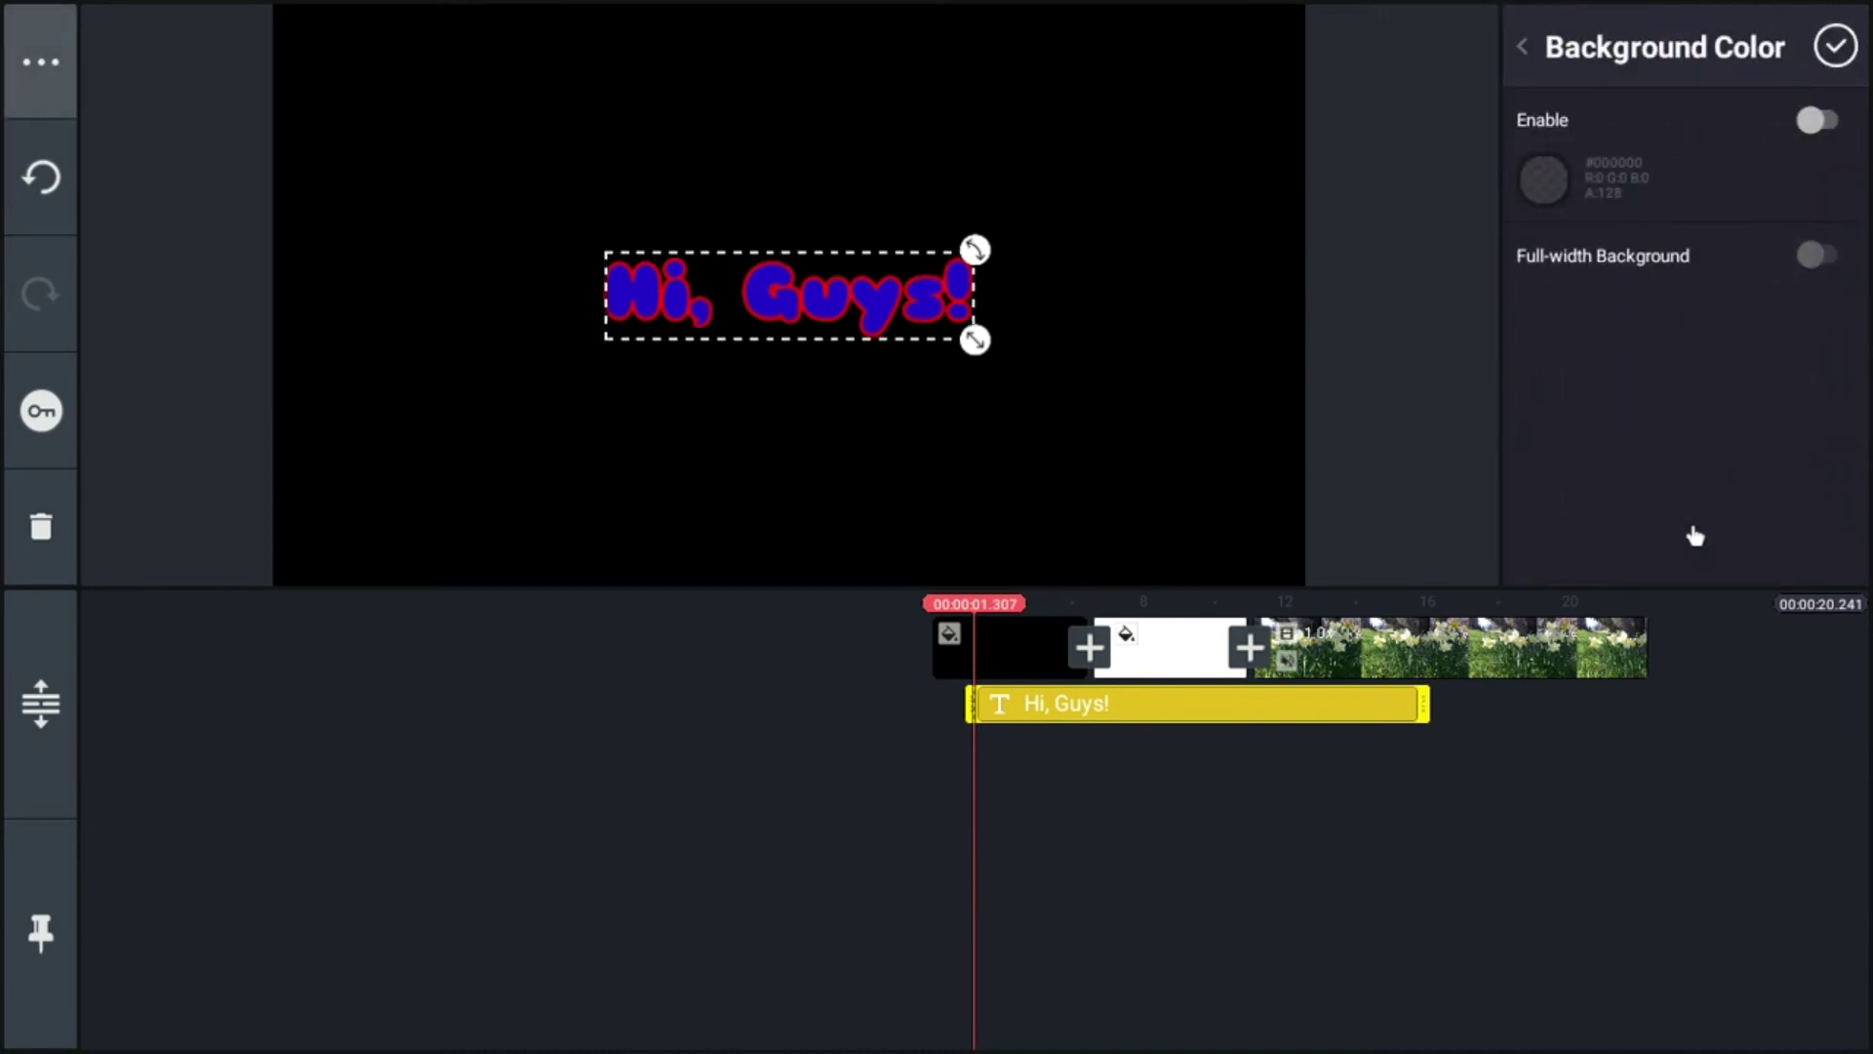
click(1812, 122)
click(1542, 181)
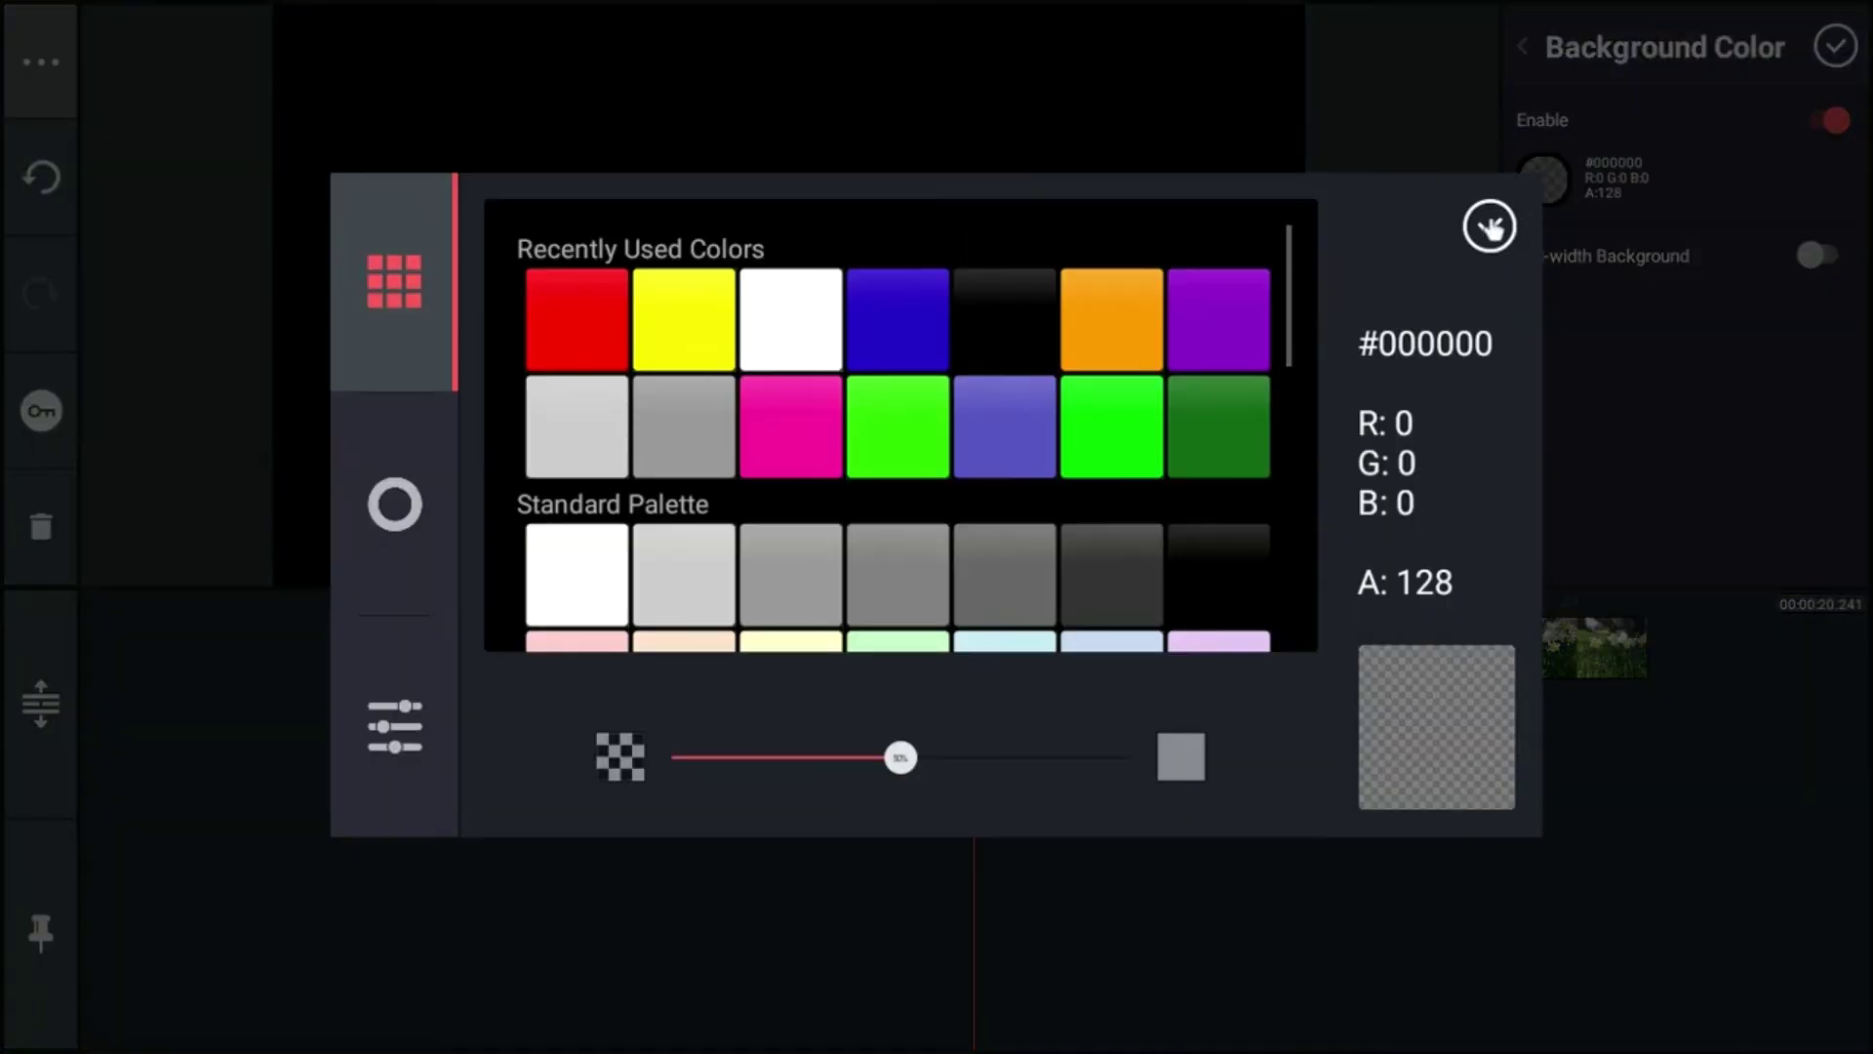
click(1100, 446)
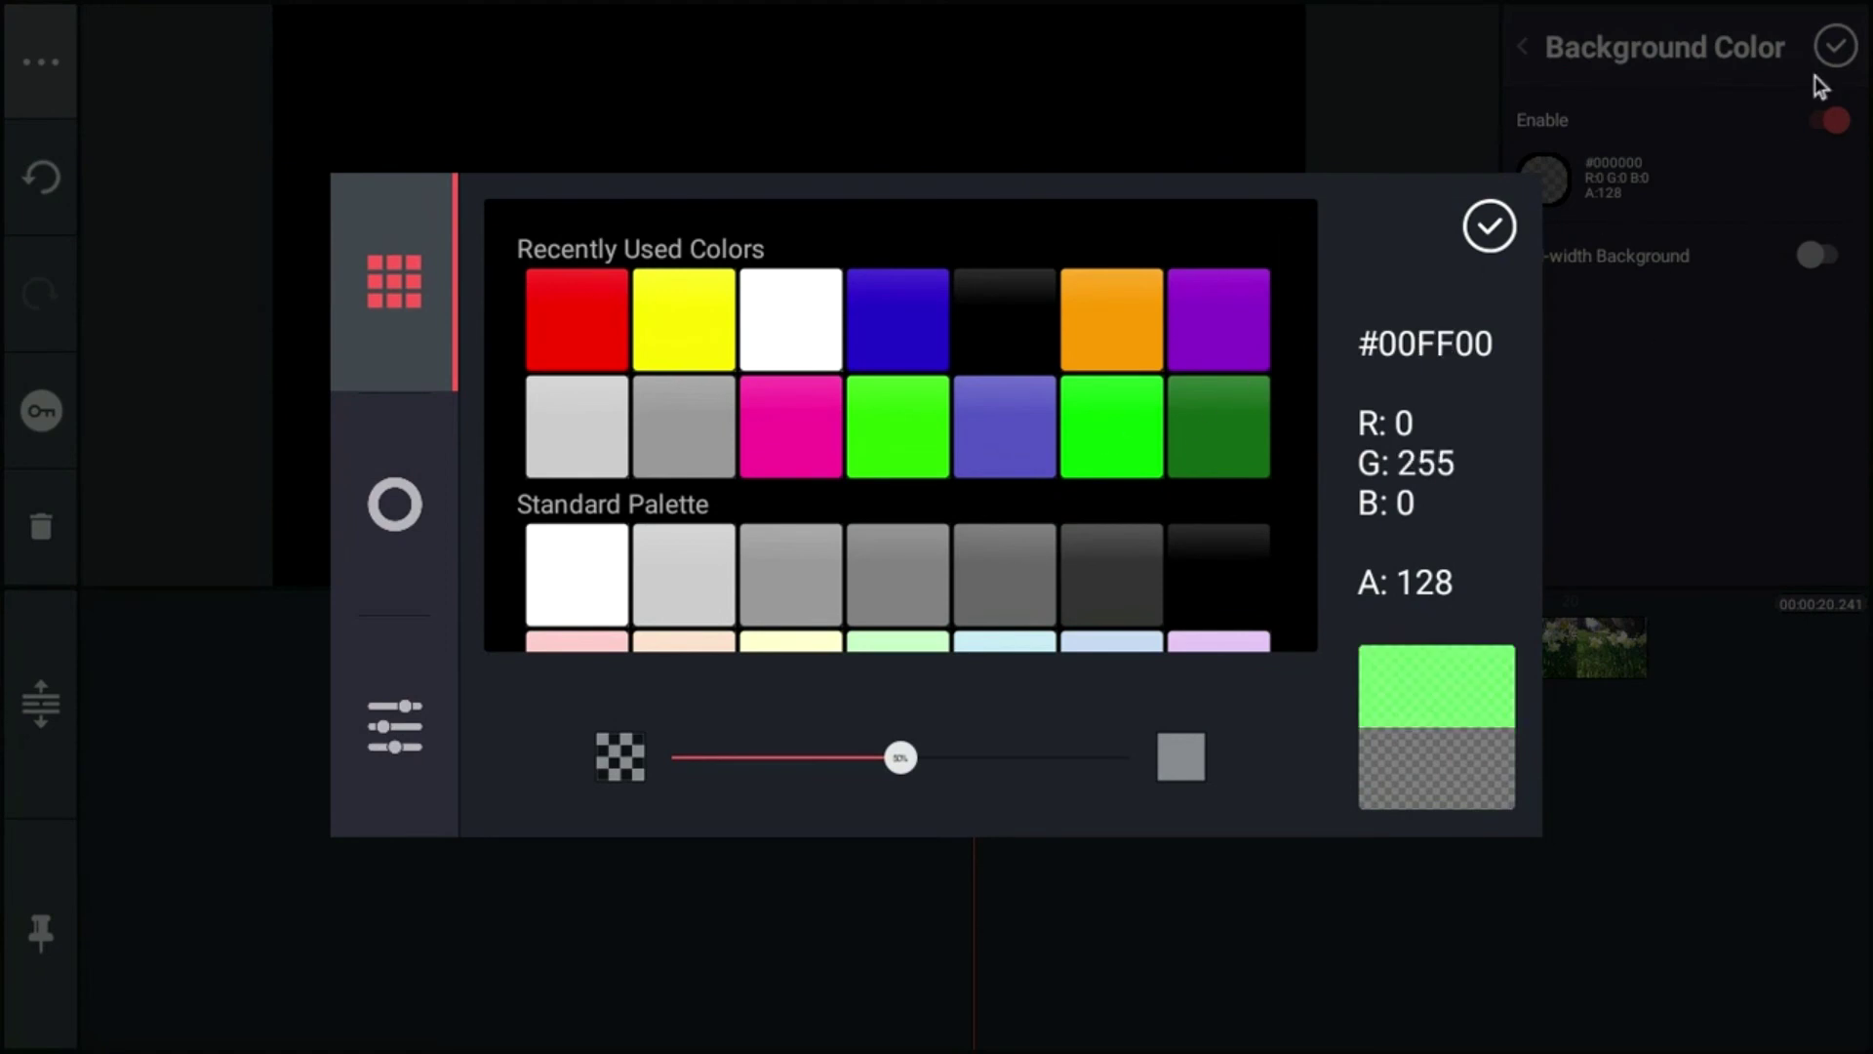
click(1481, 237)
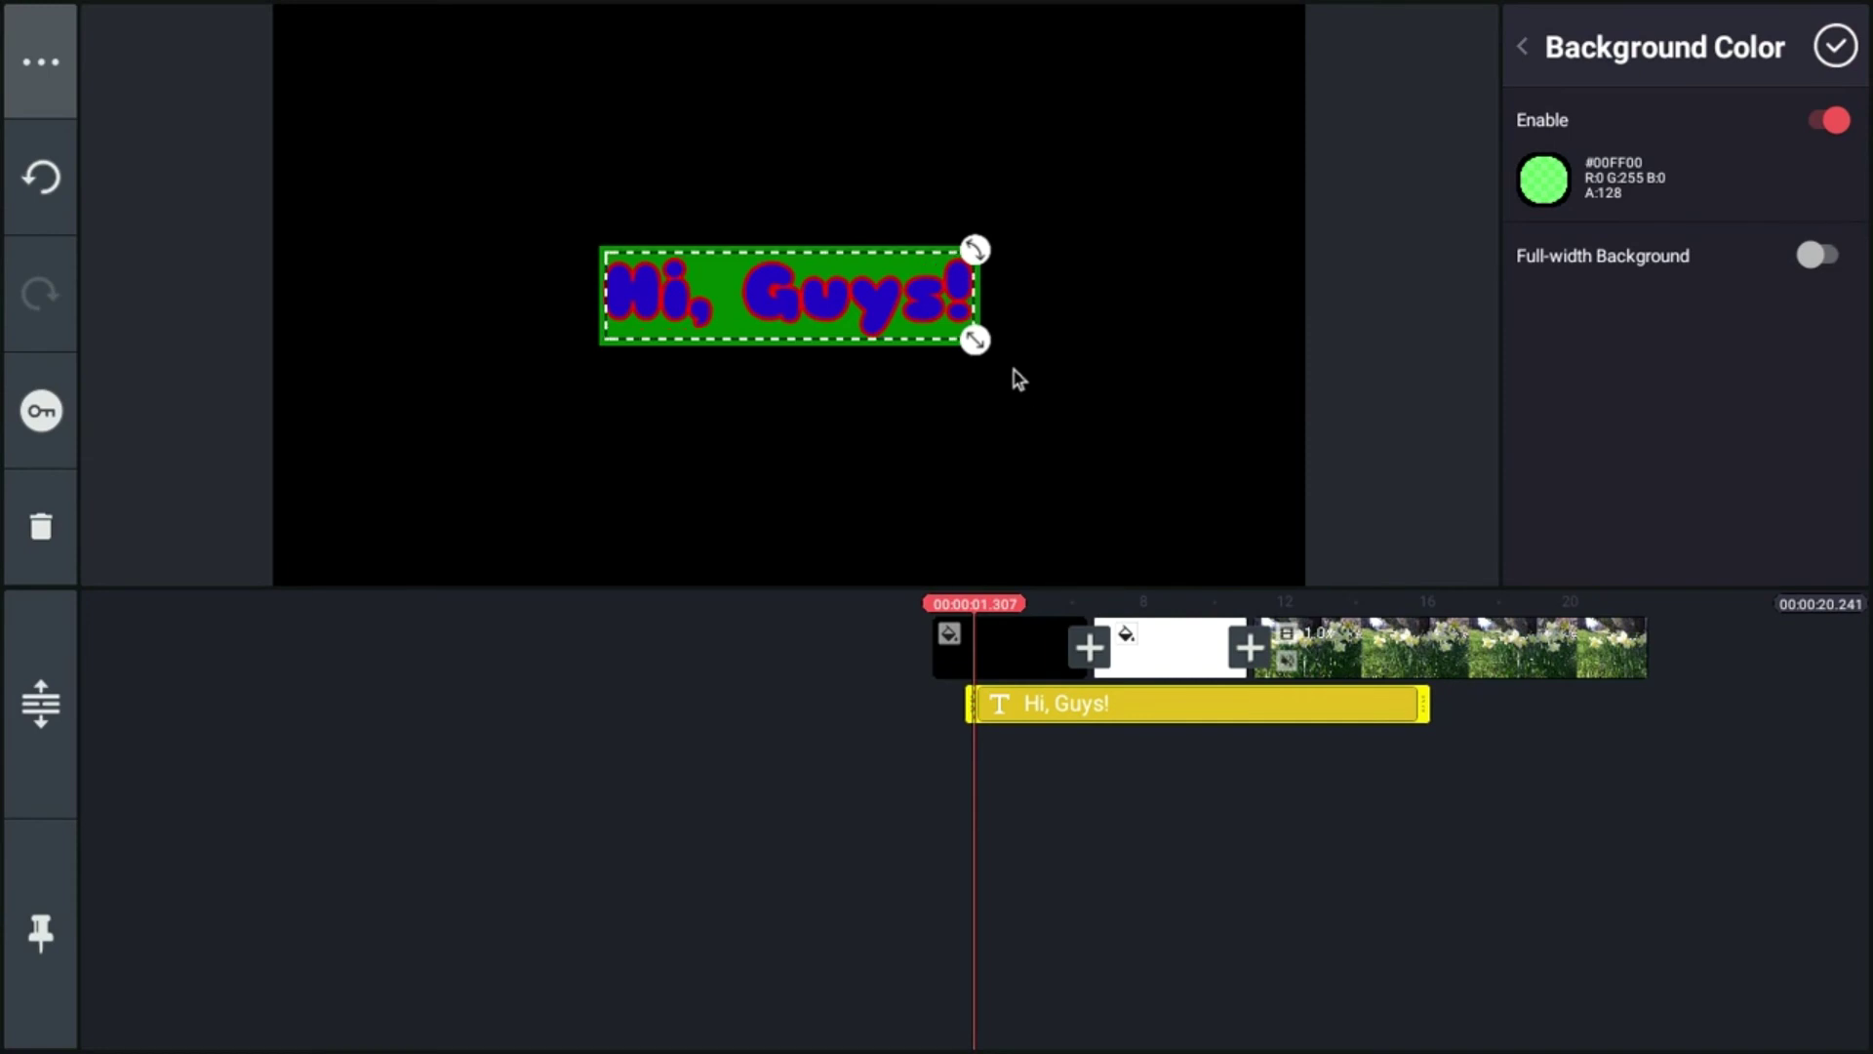
click(1816, 256)
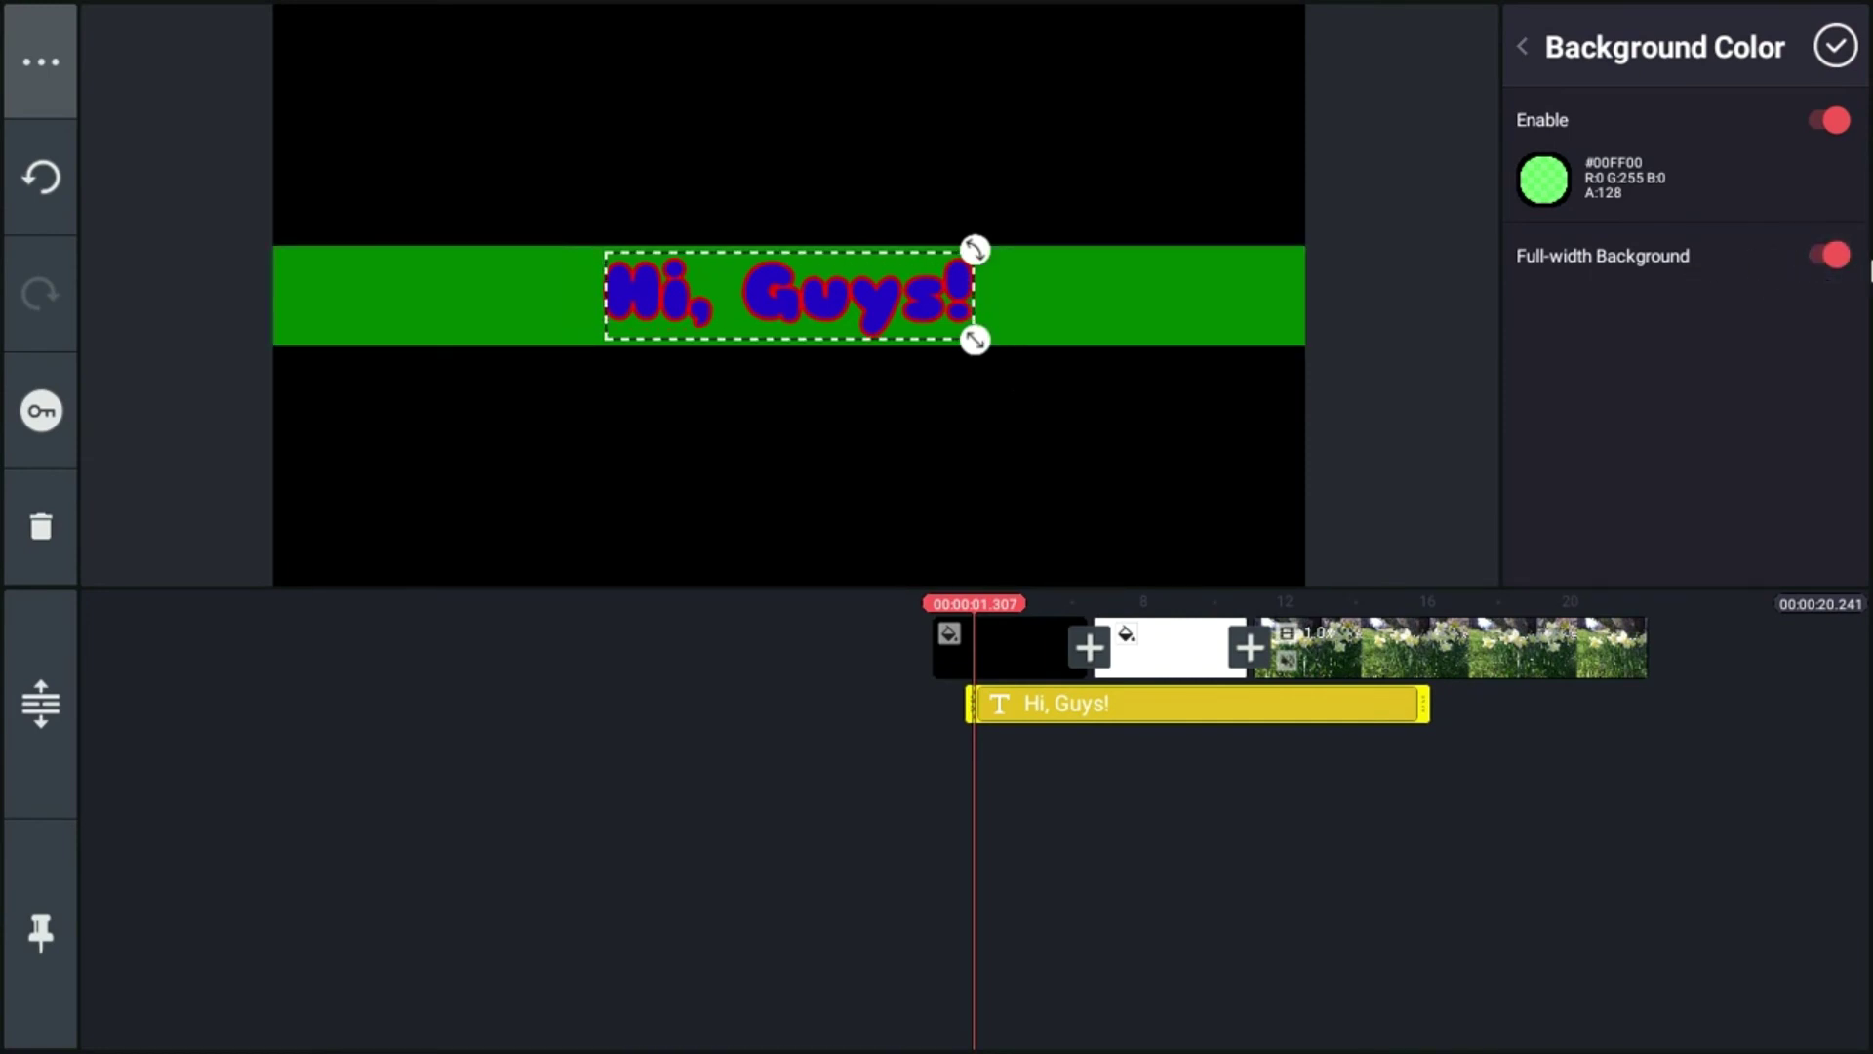
- Set the green background's alpha to 100%, then preview the band in playback
click(1540, 194)
drag(922, 776, 1141, 771)
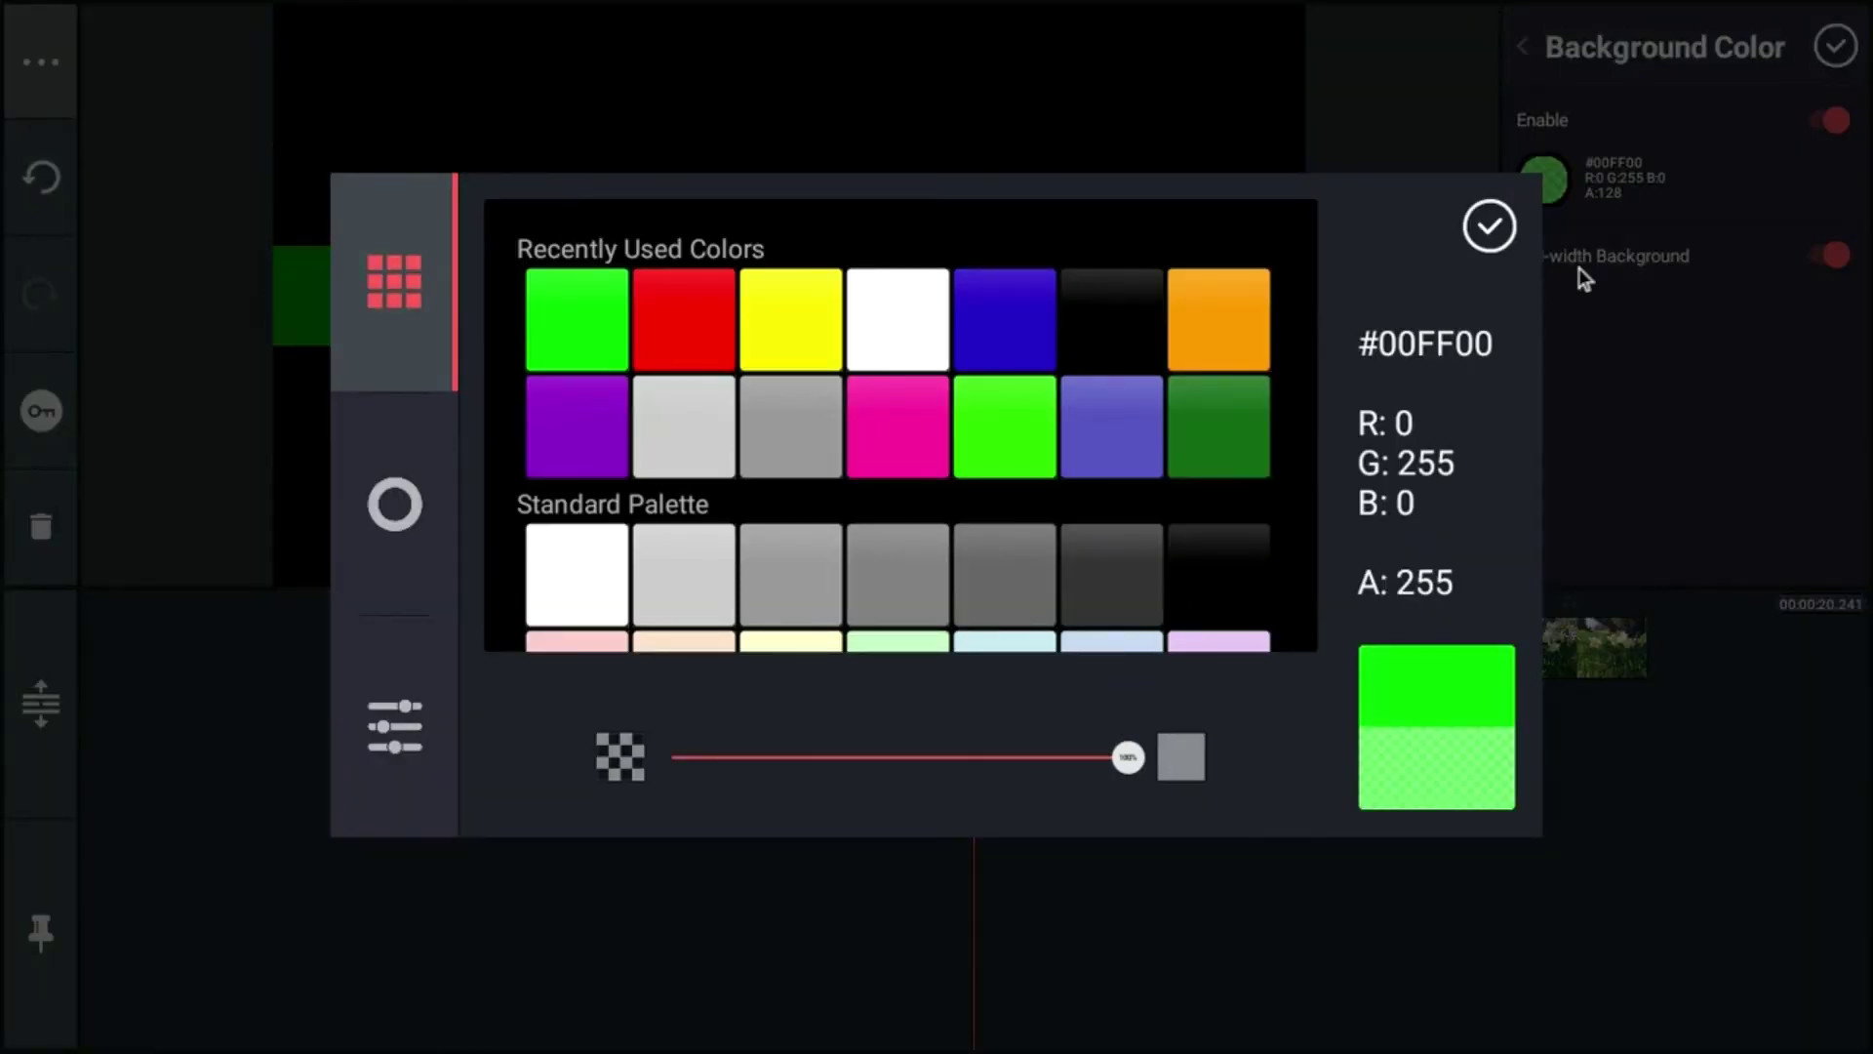
click(1488, 228)
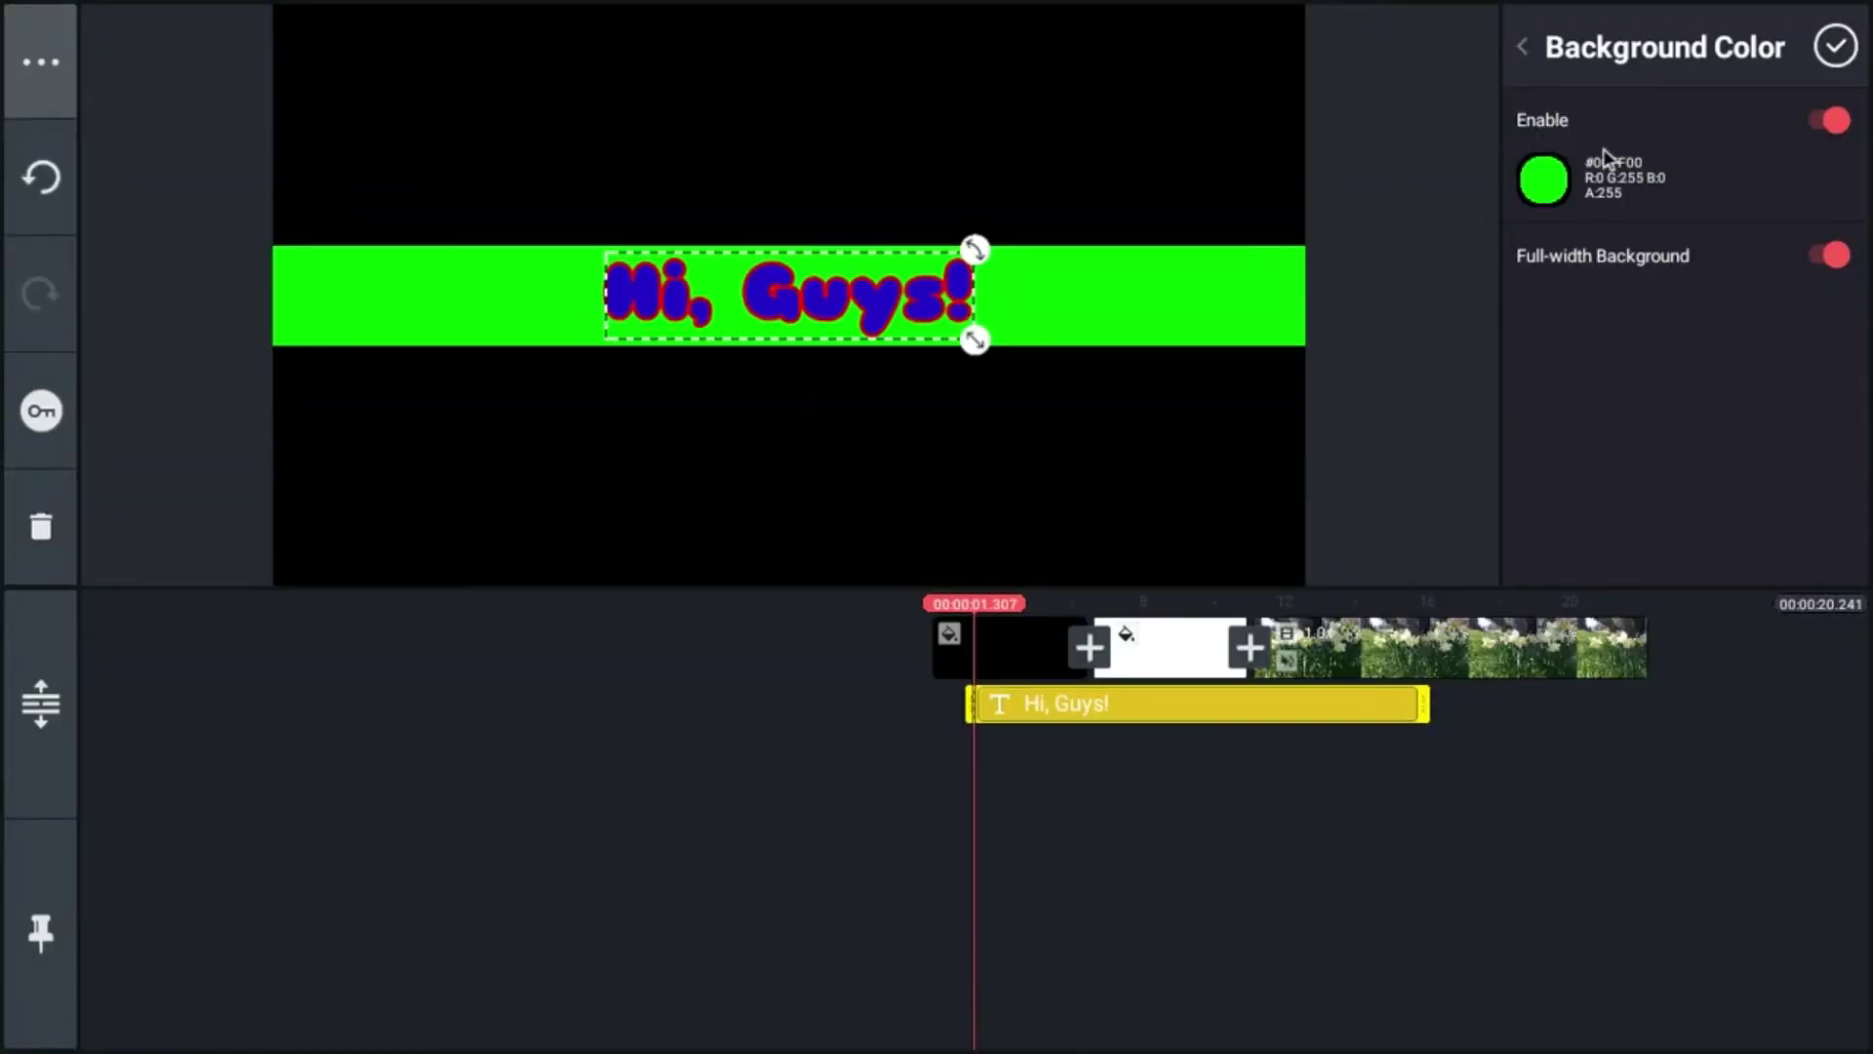
click(1836, 49)
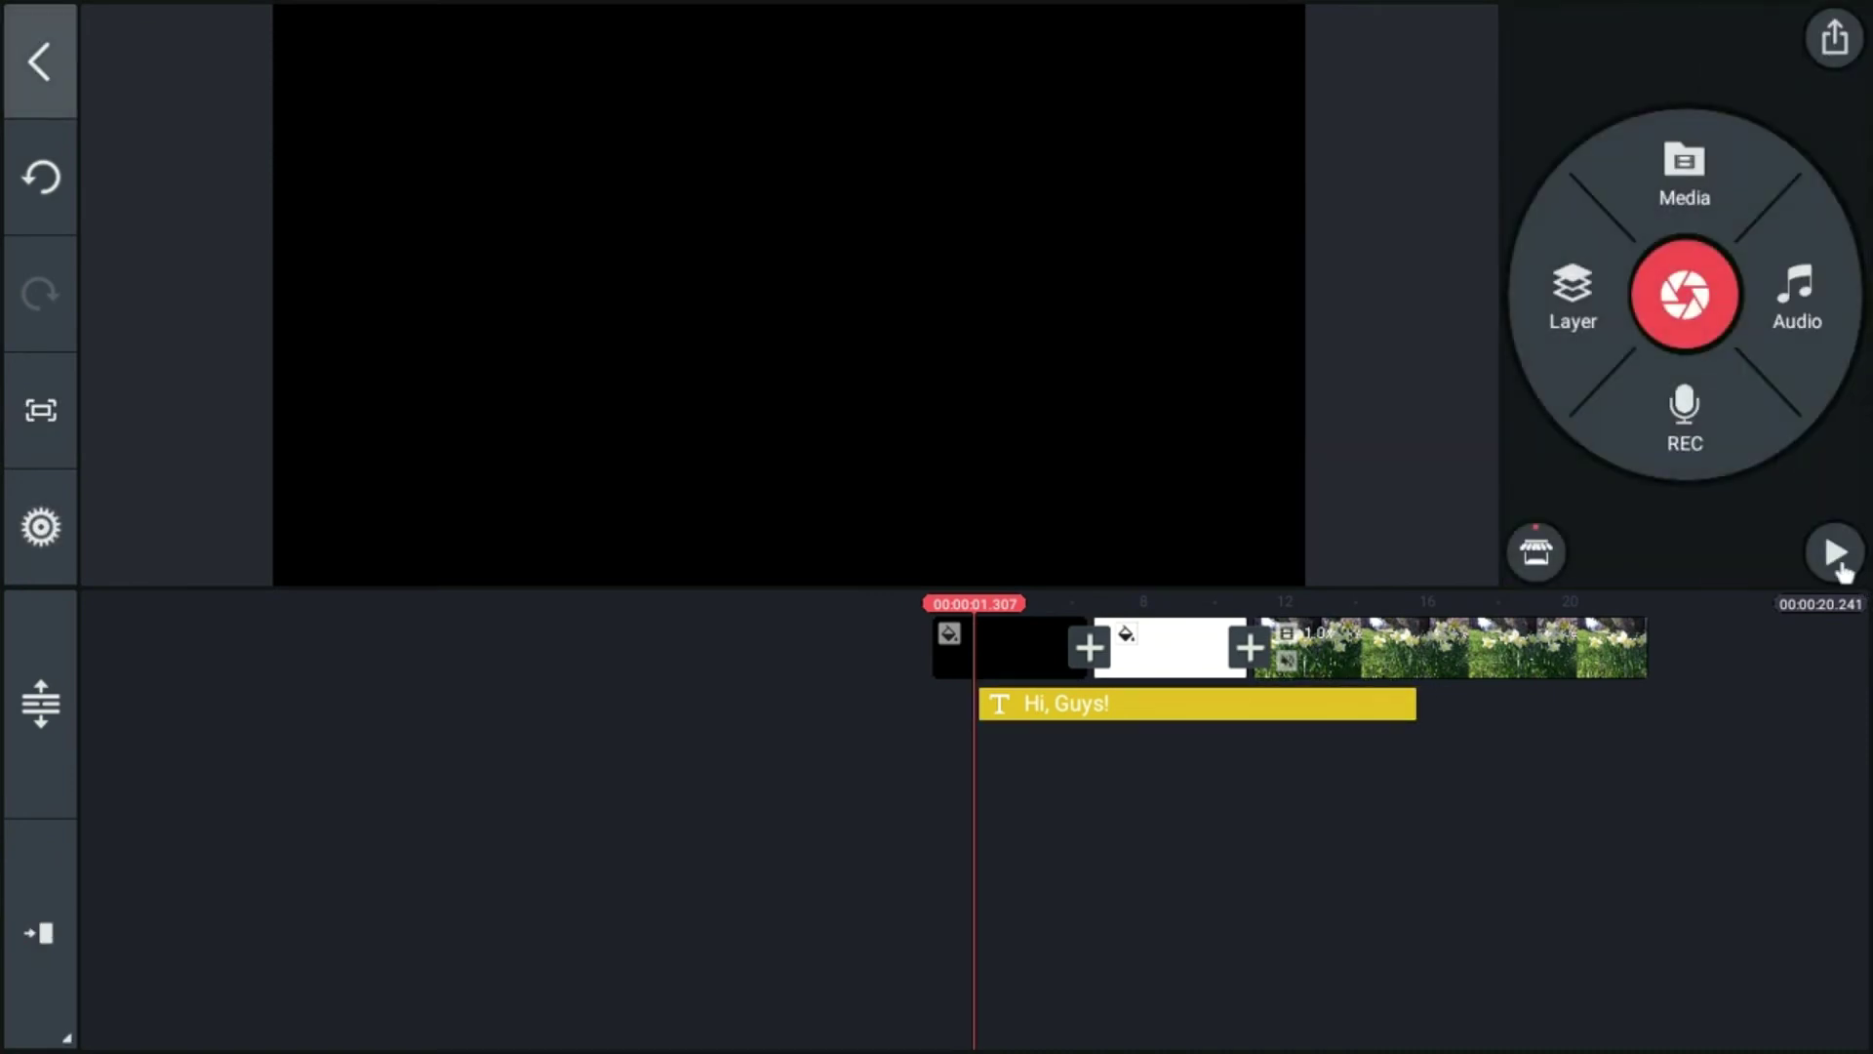
click(1835, 553)
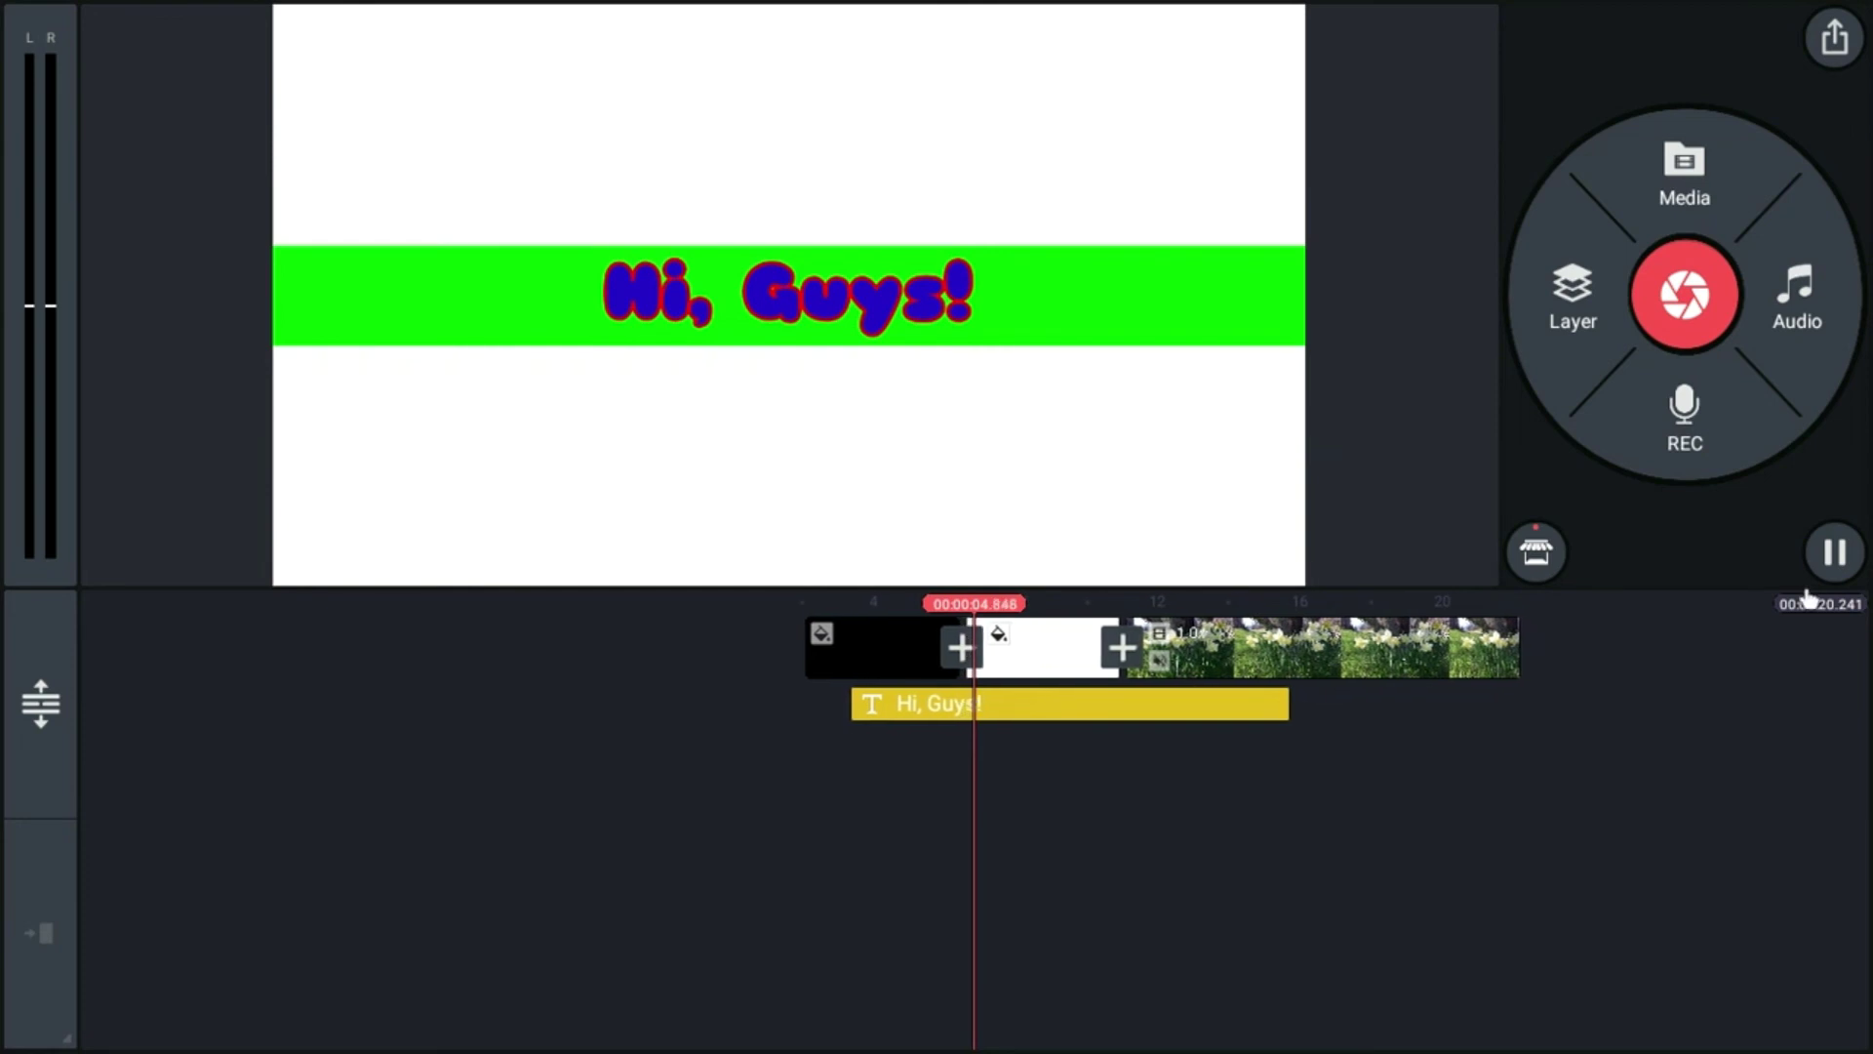
drag(1279, 849, 1395, 810)
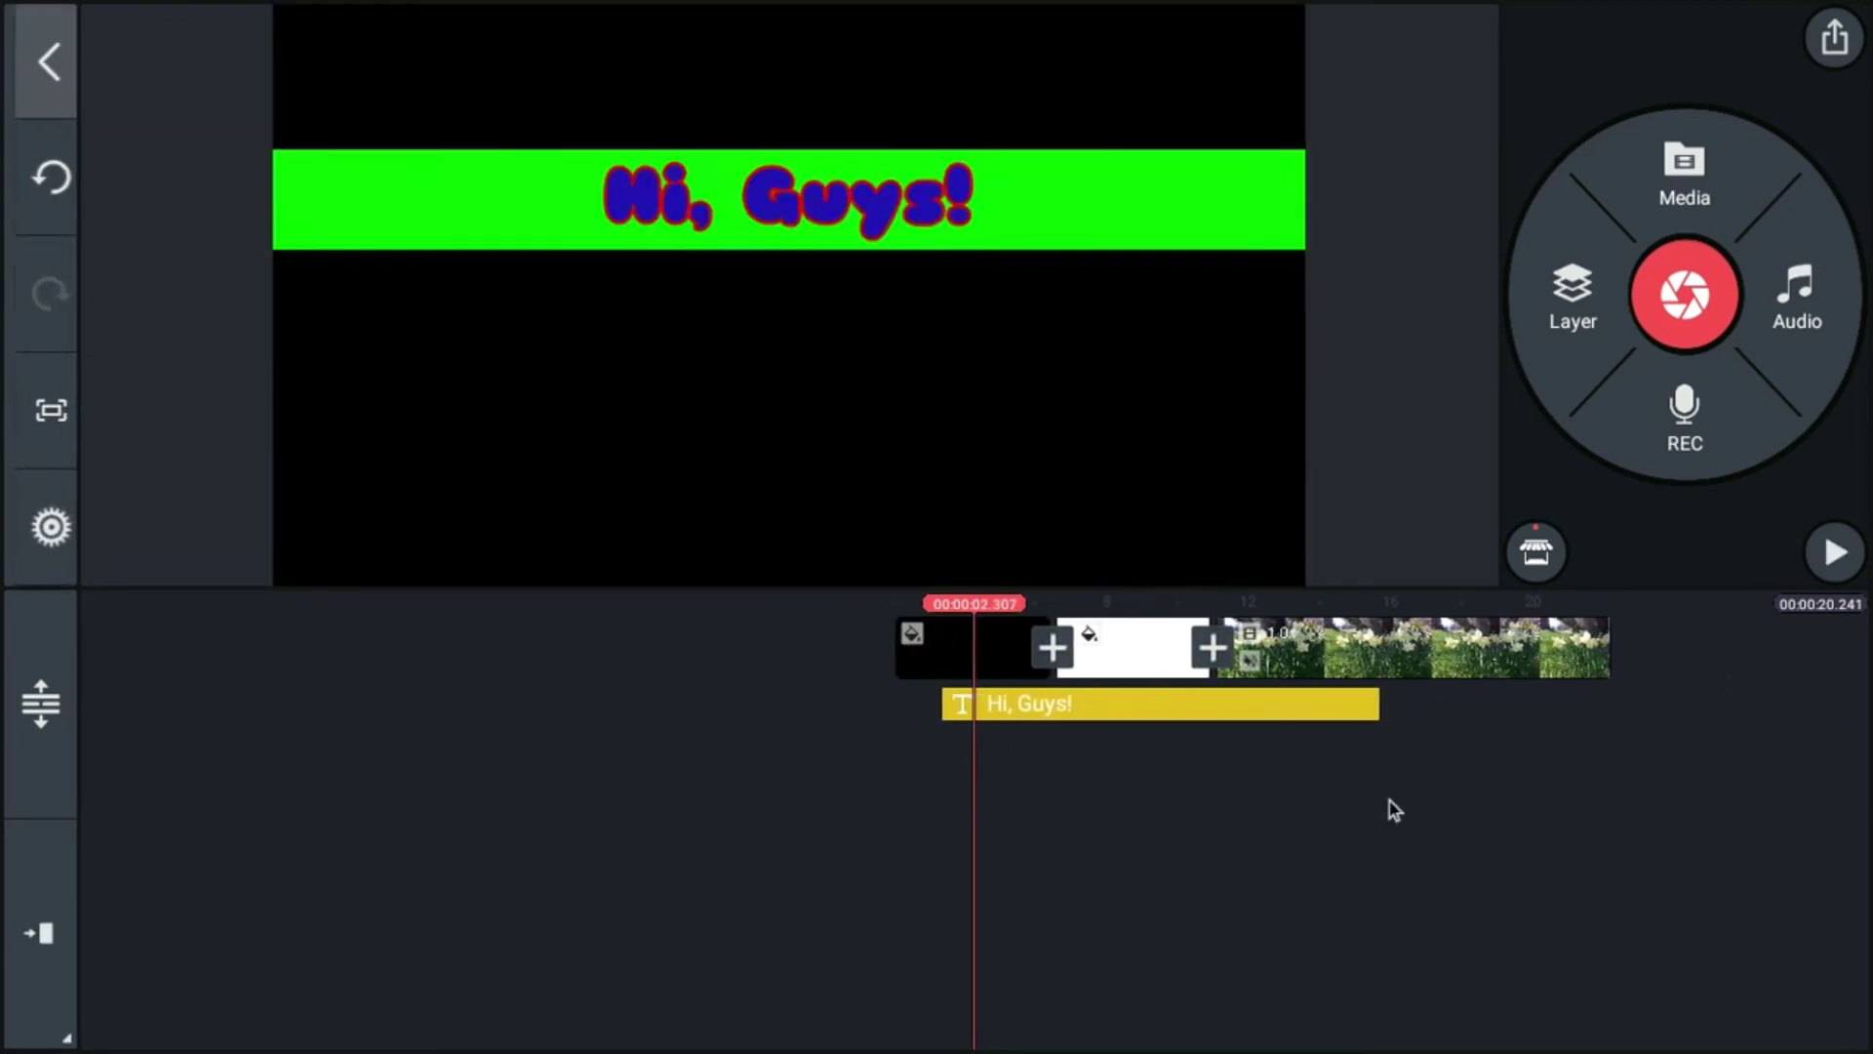
- Widen the Hi, Guys! character spacing to +2 in the text alignment and spacing options
click(1273, 707)
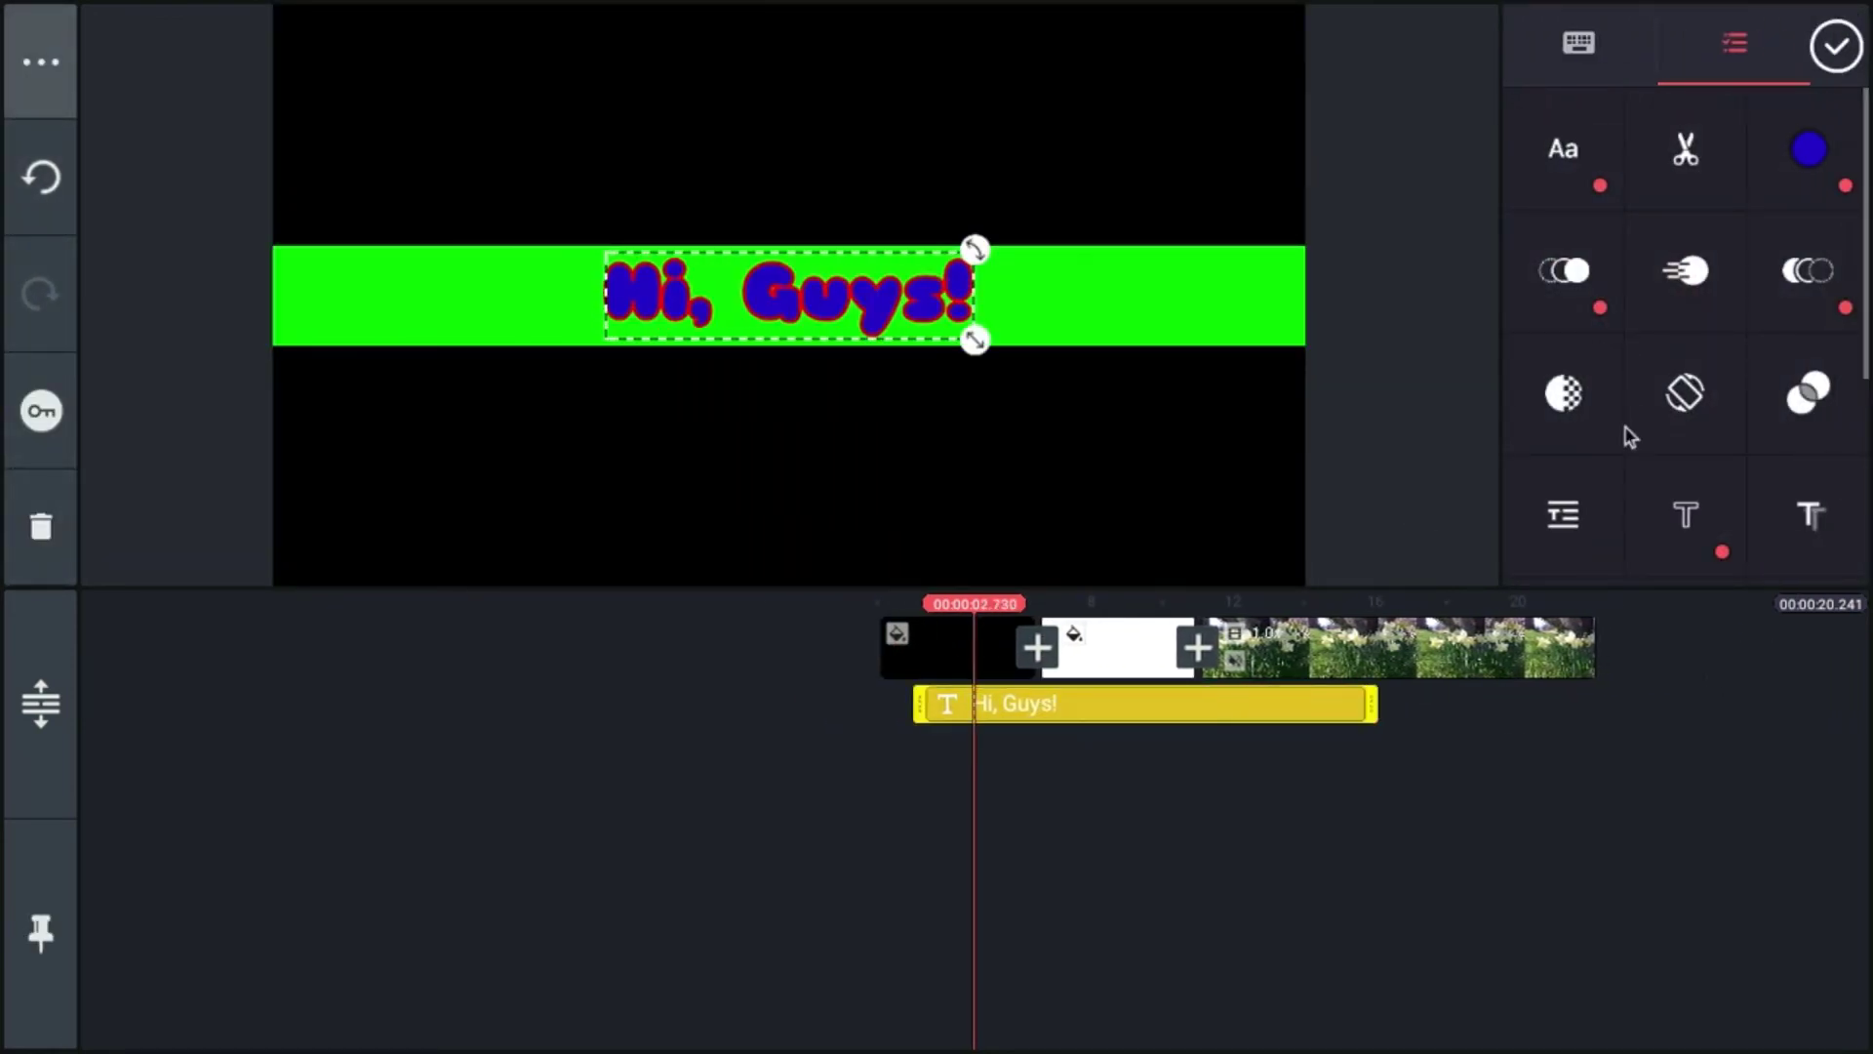
scroll(1629, 436, down, 3)
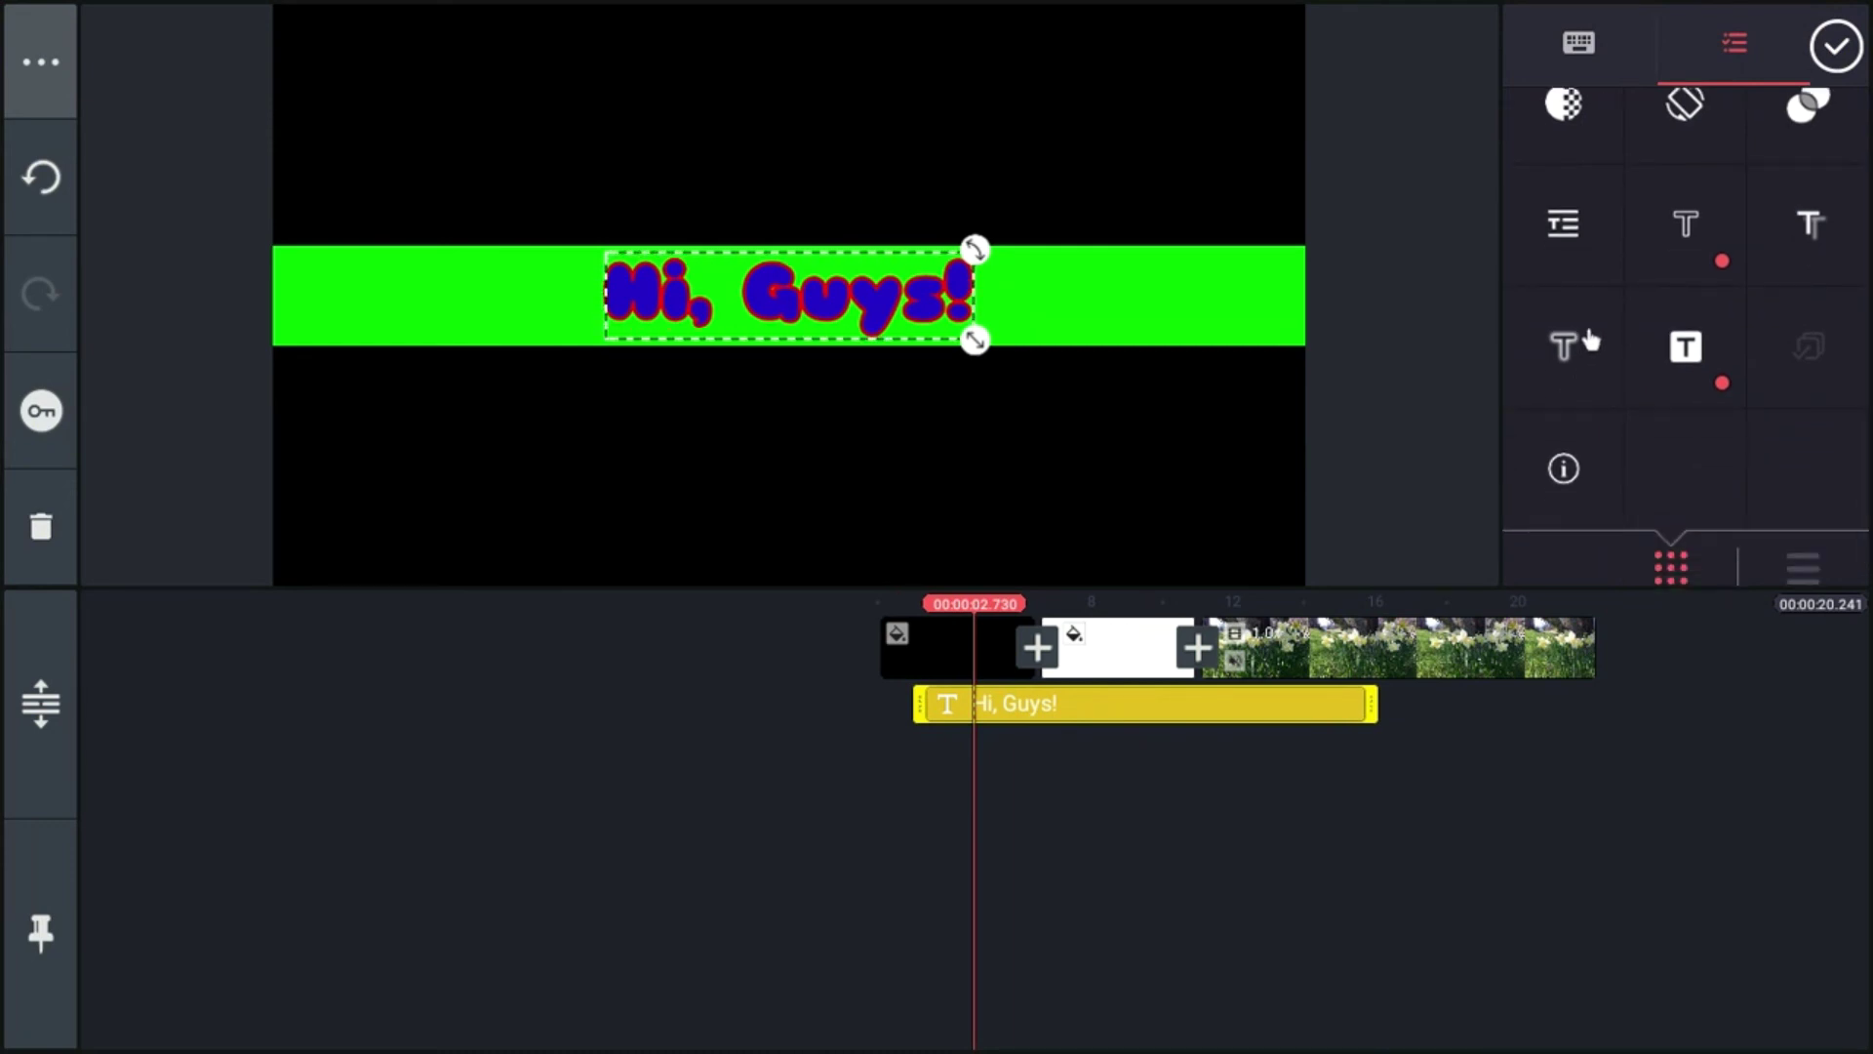
click(1566, 227)
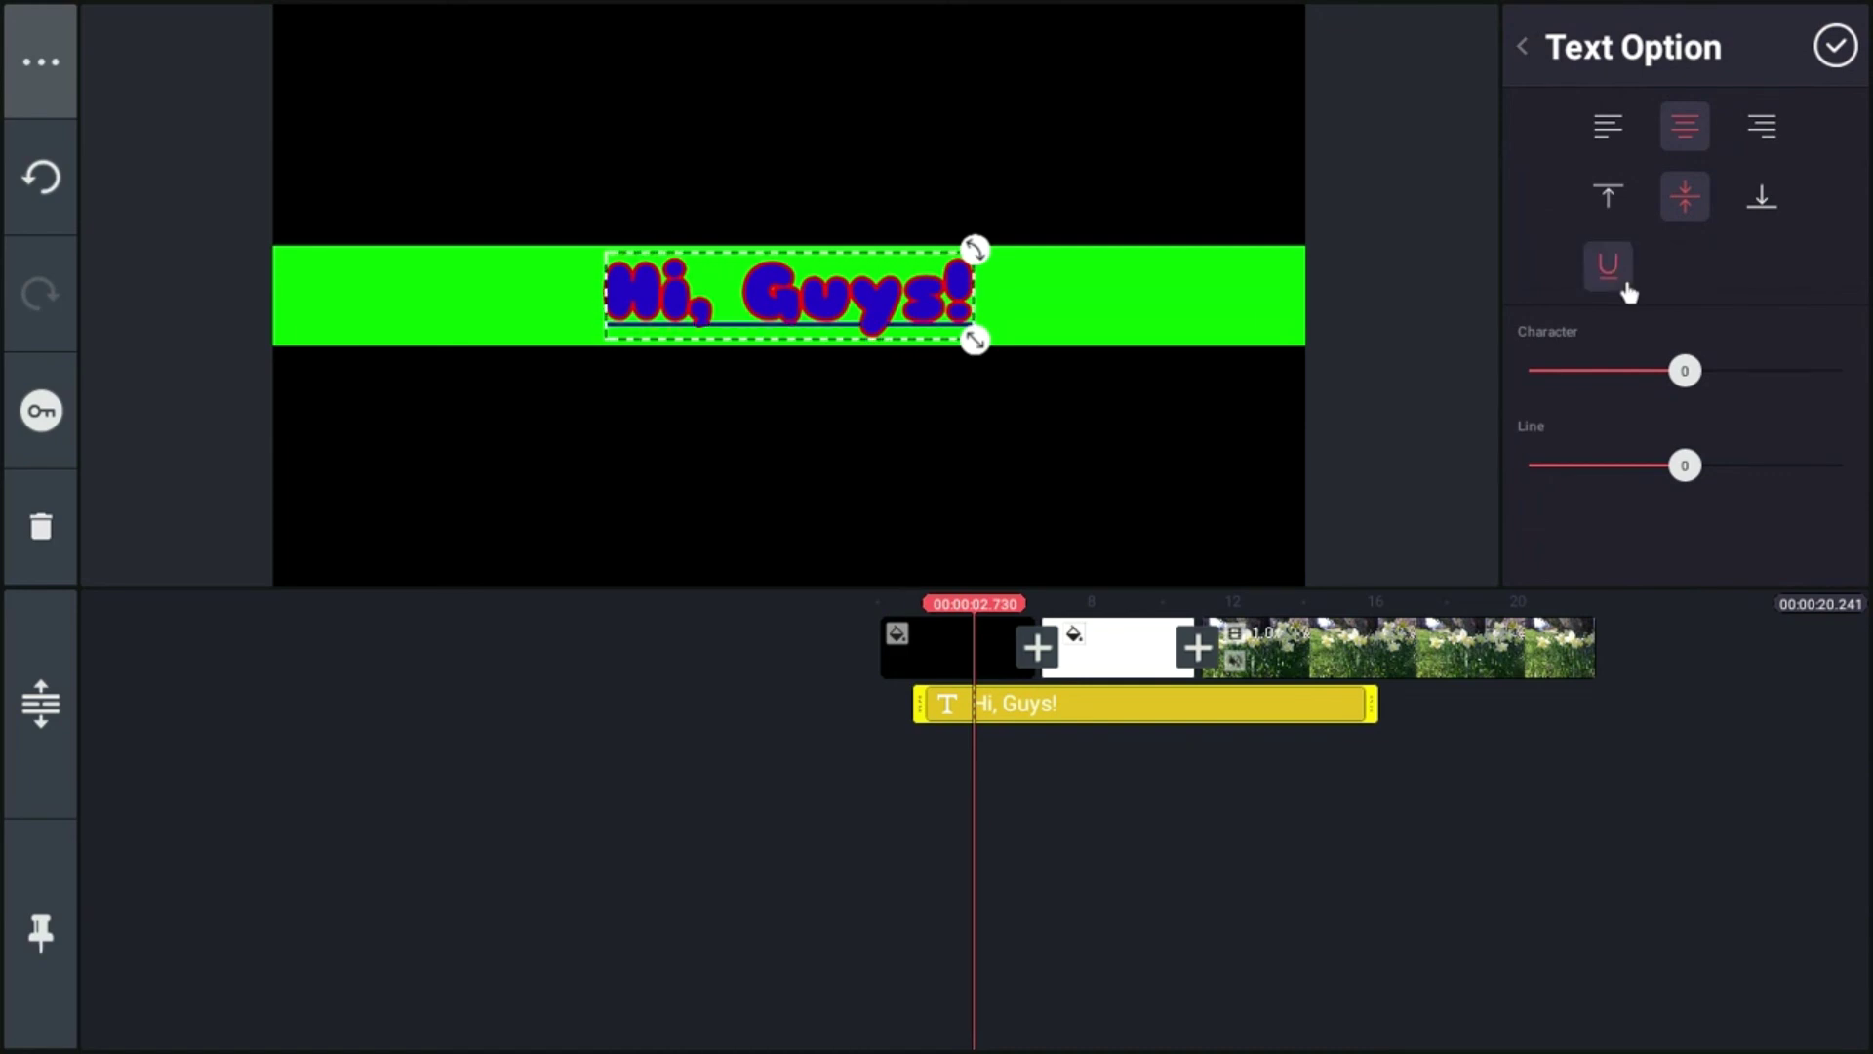
drag(1694, 371, 1749, 410)
click(1524, 51)
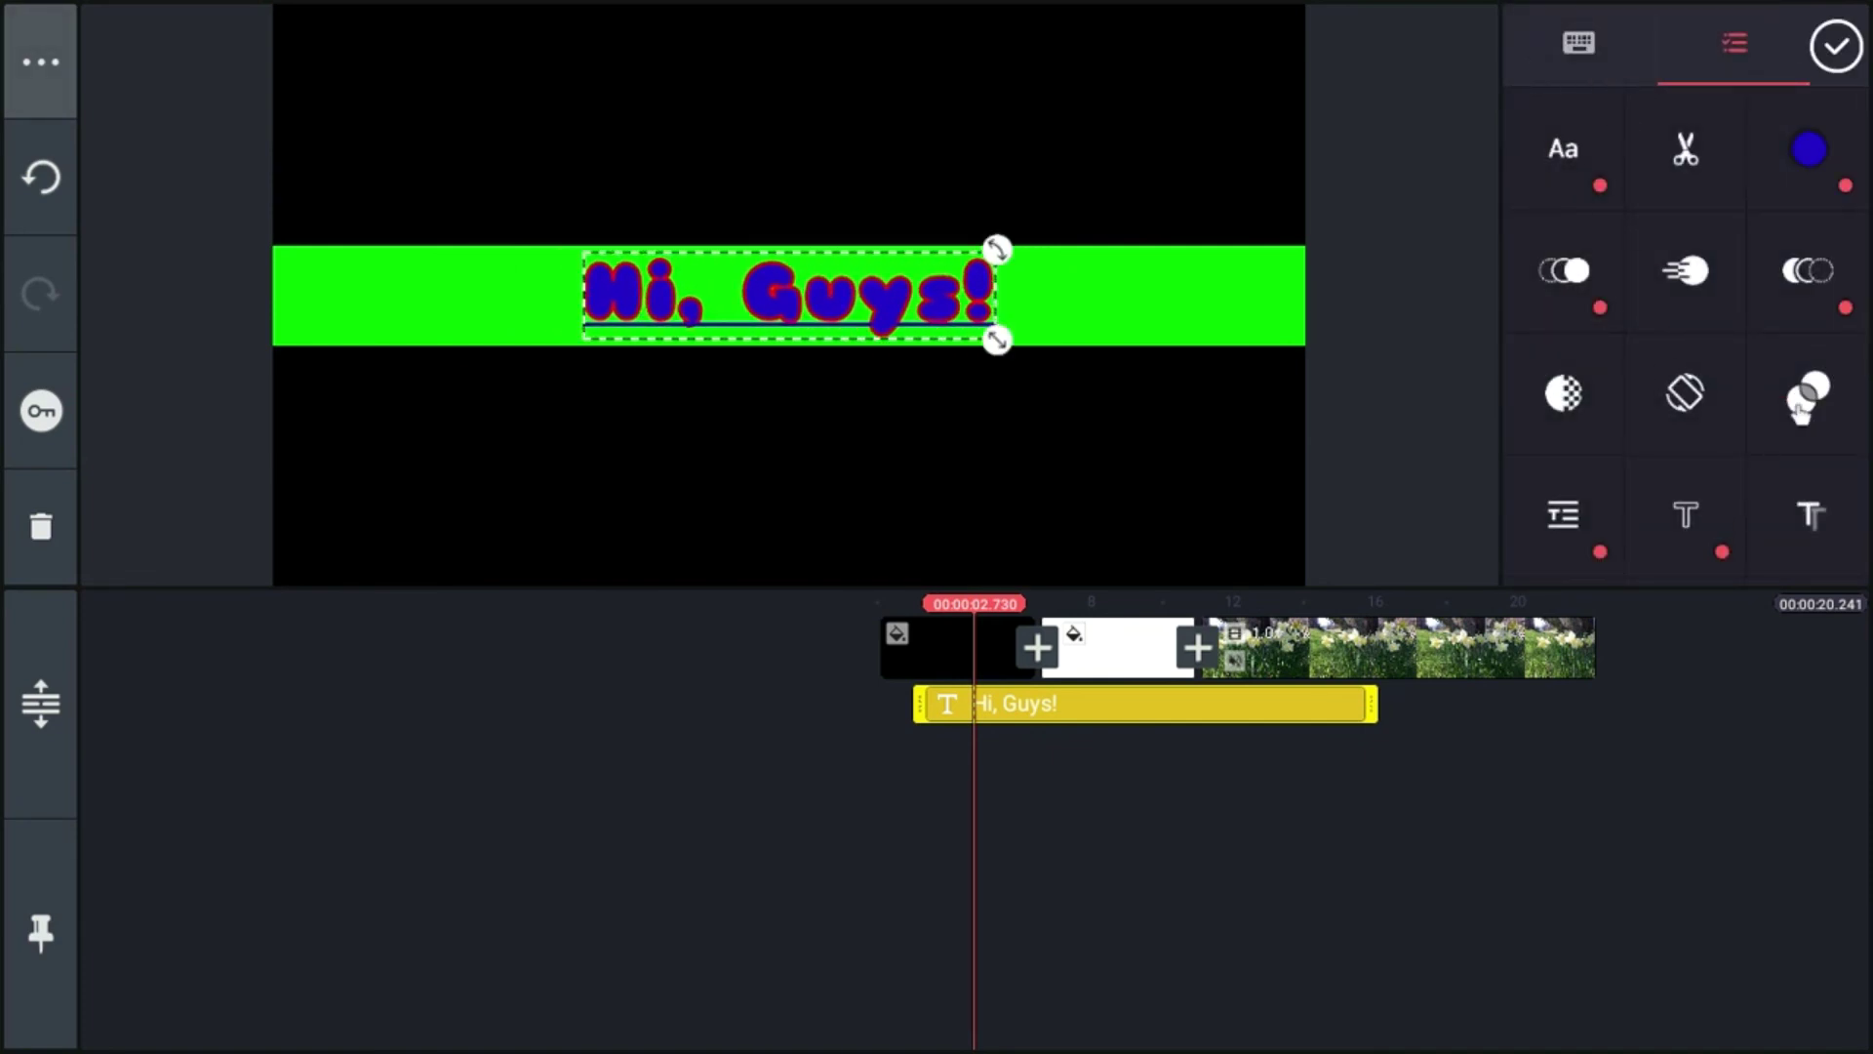
scroll(1725, 348, down, 5)
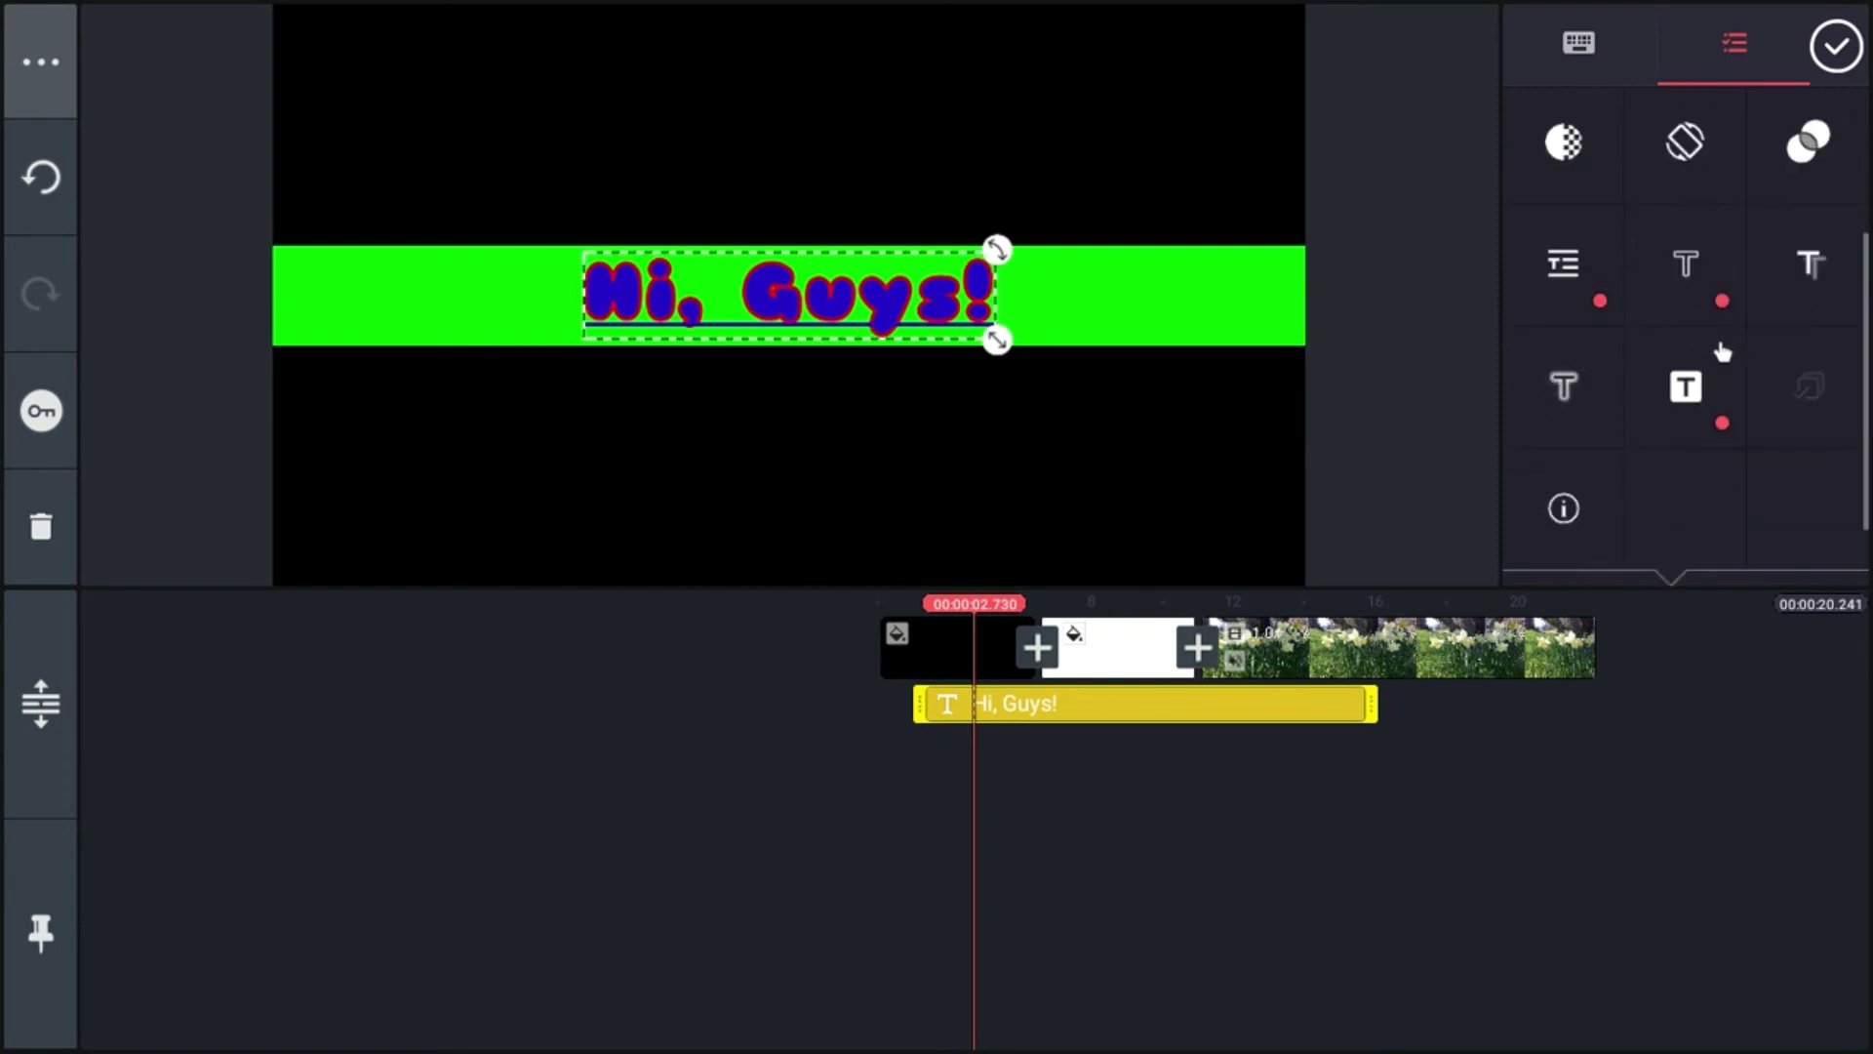
scroll(1717, 355, up, 5)
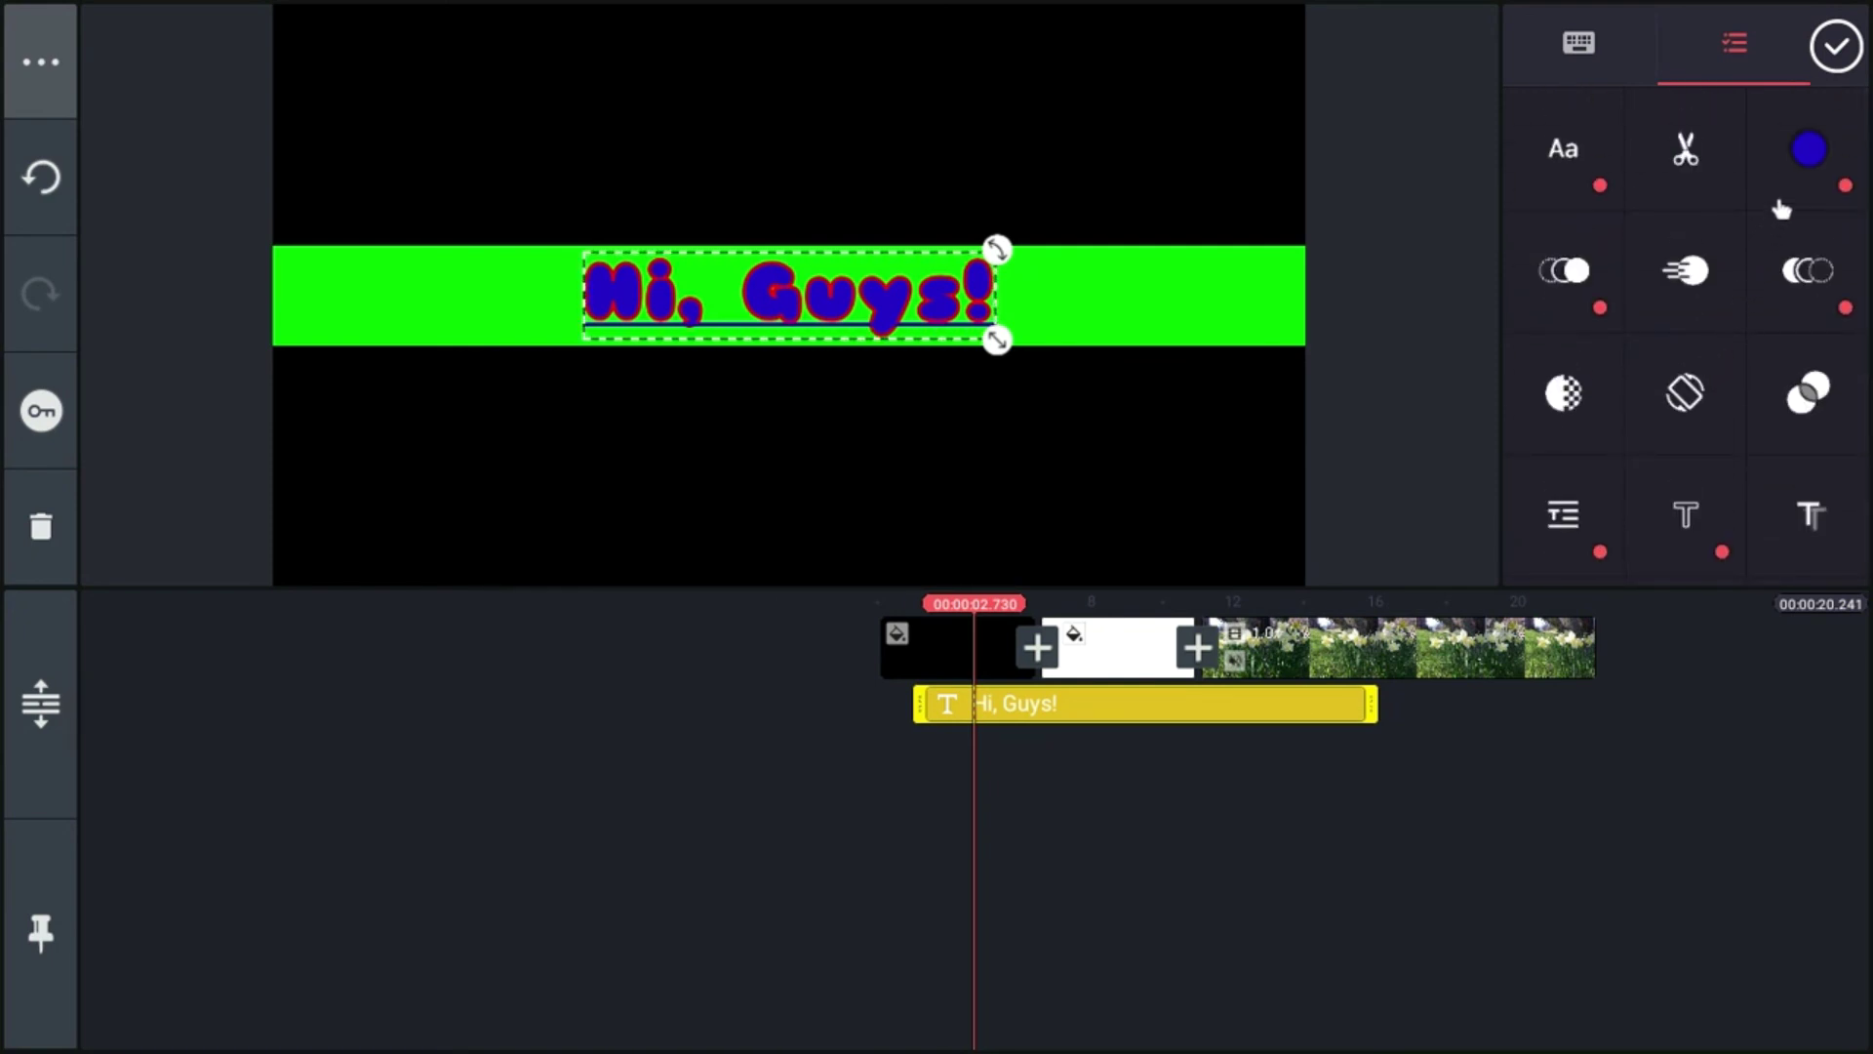
- Close the text options and drag the timeline back to 00:00.000
click(1838, 49)
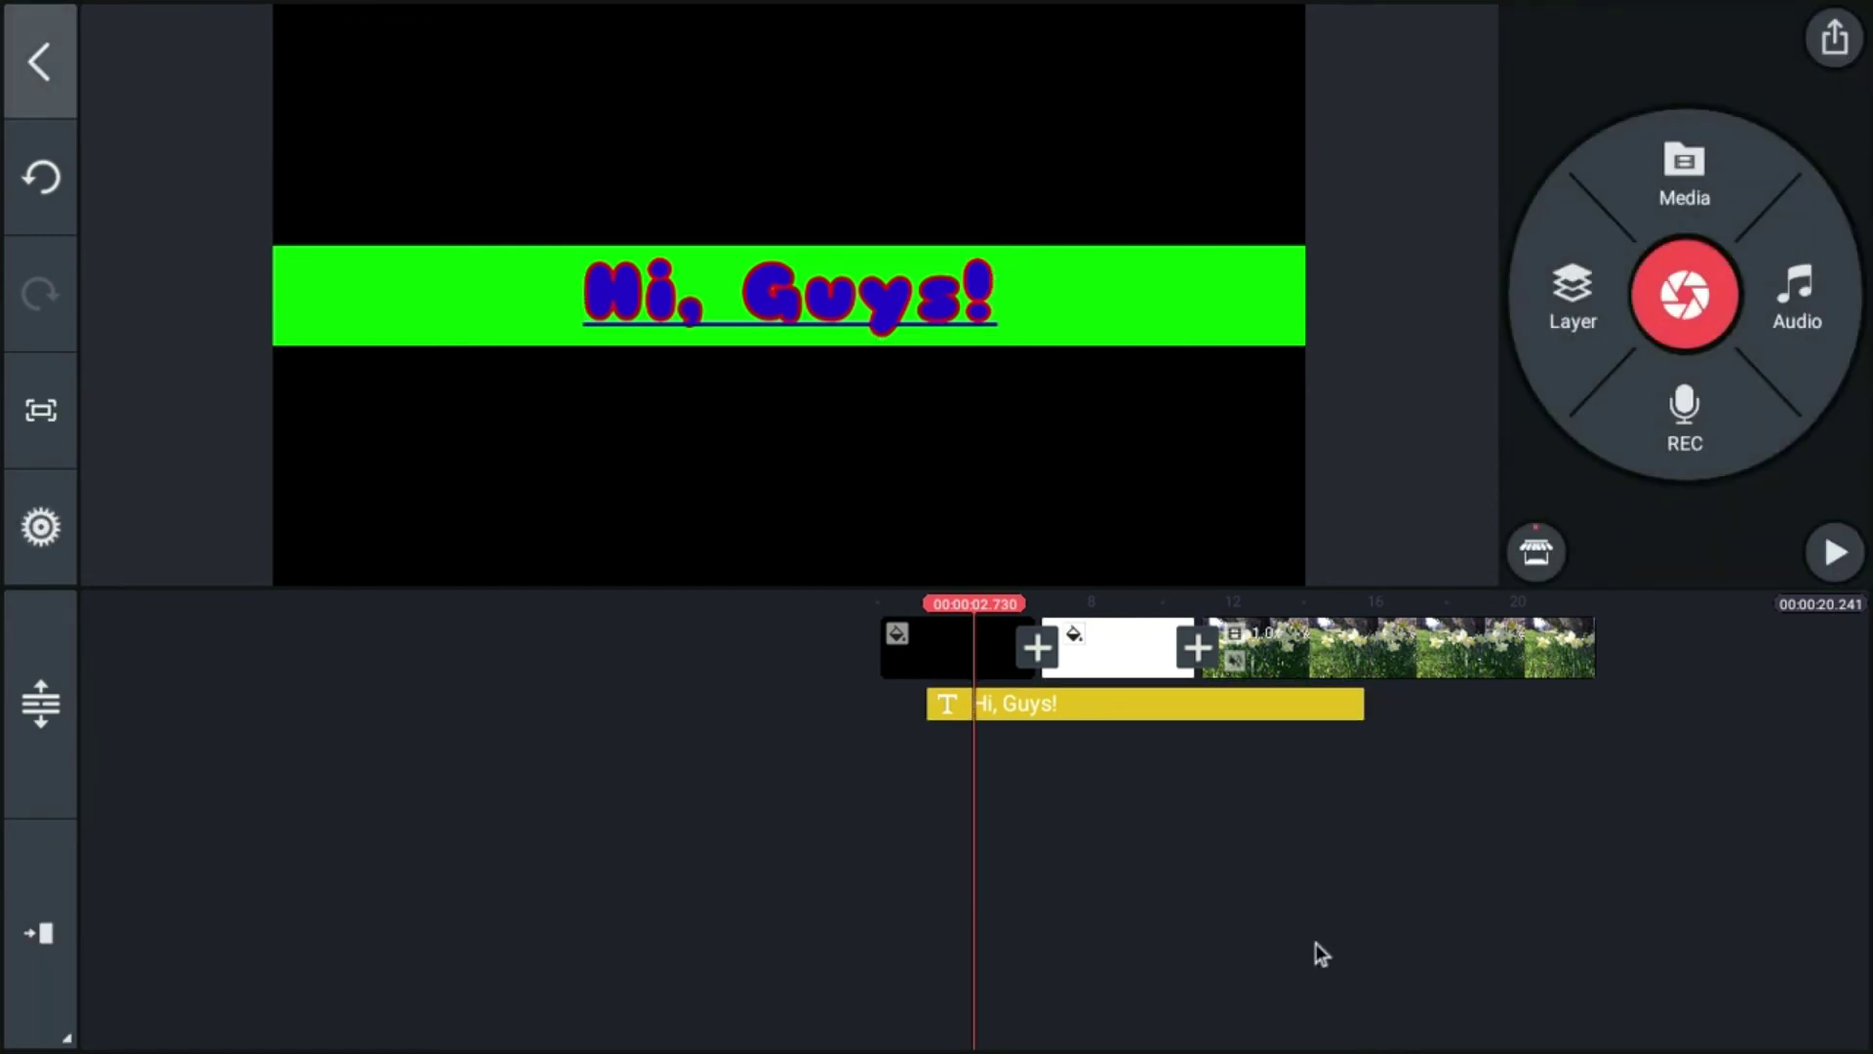
drag(1229, 956, 1337, 928)
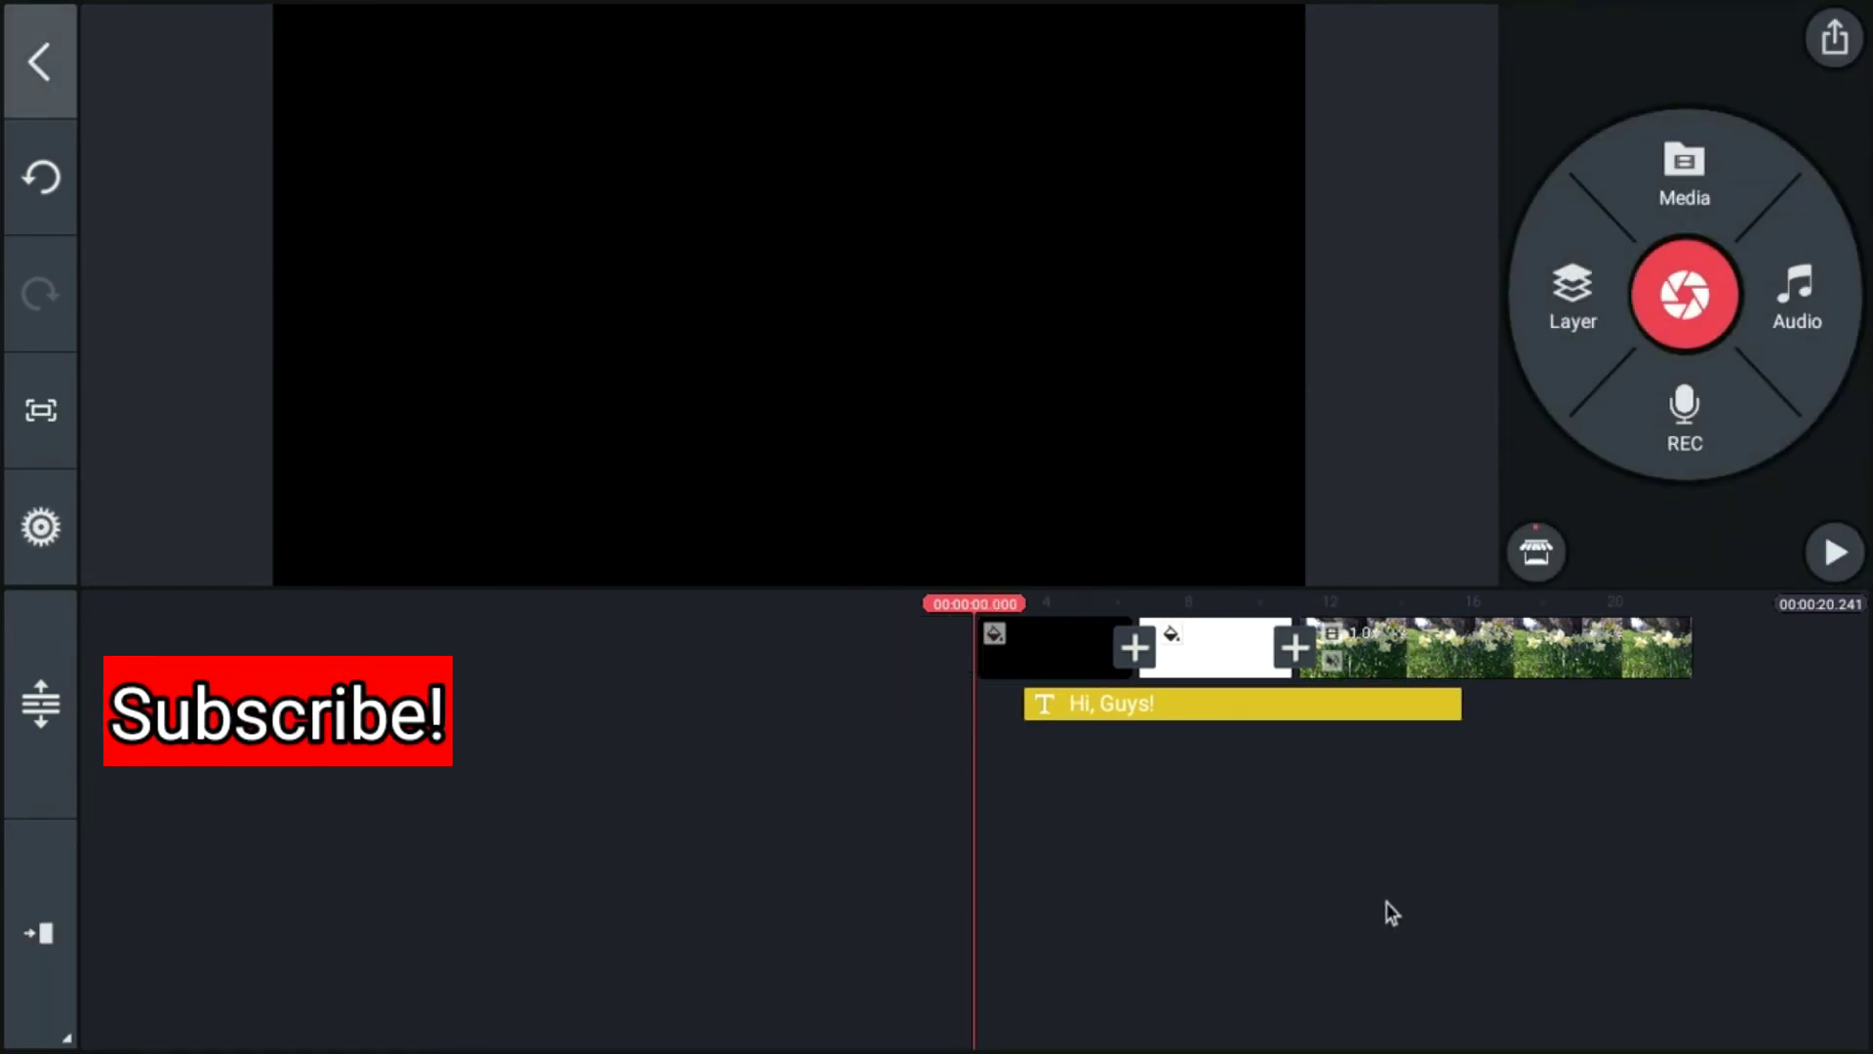